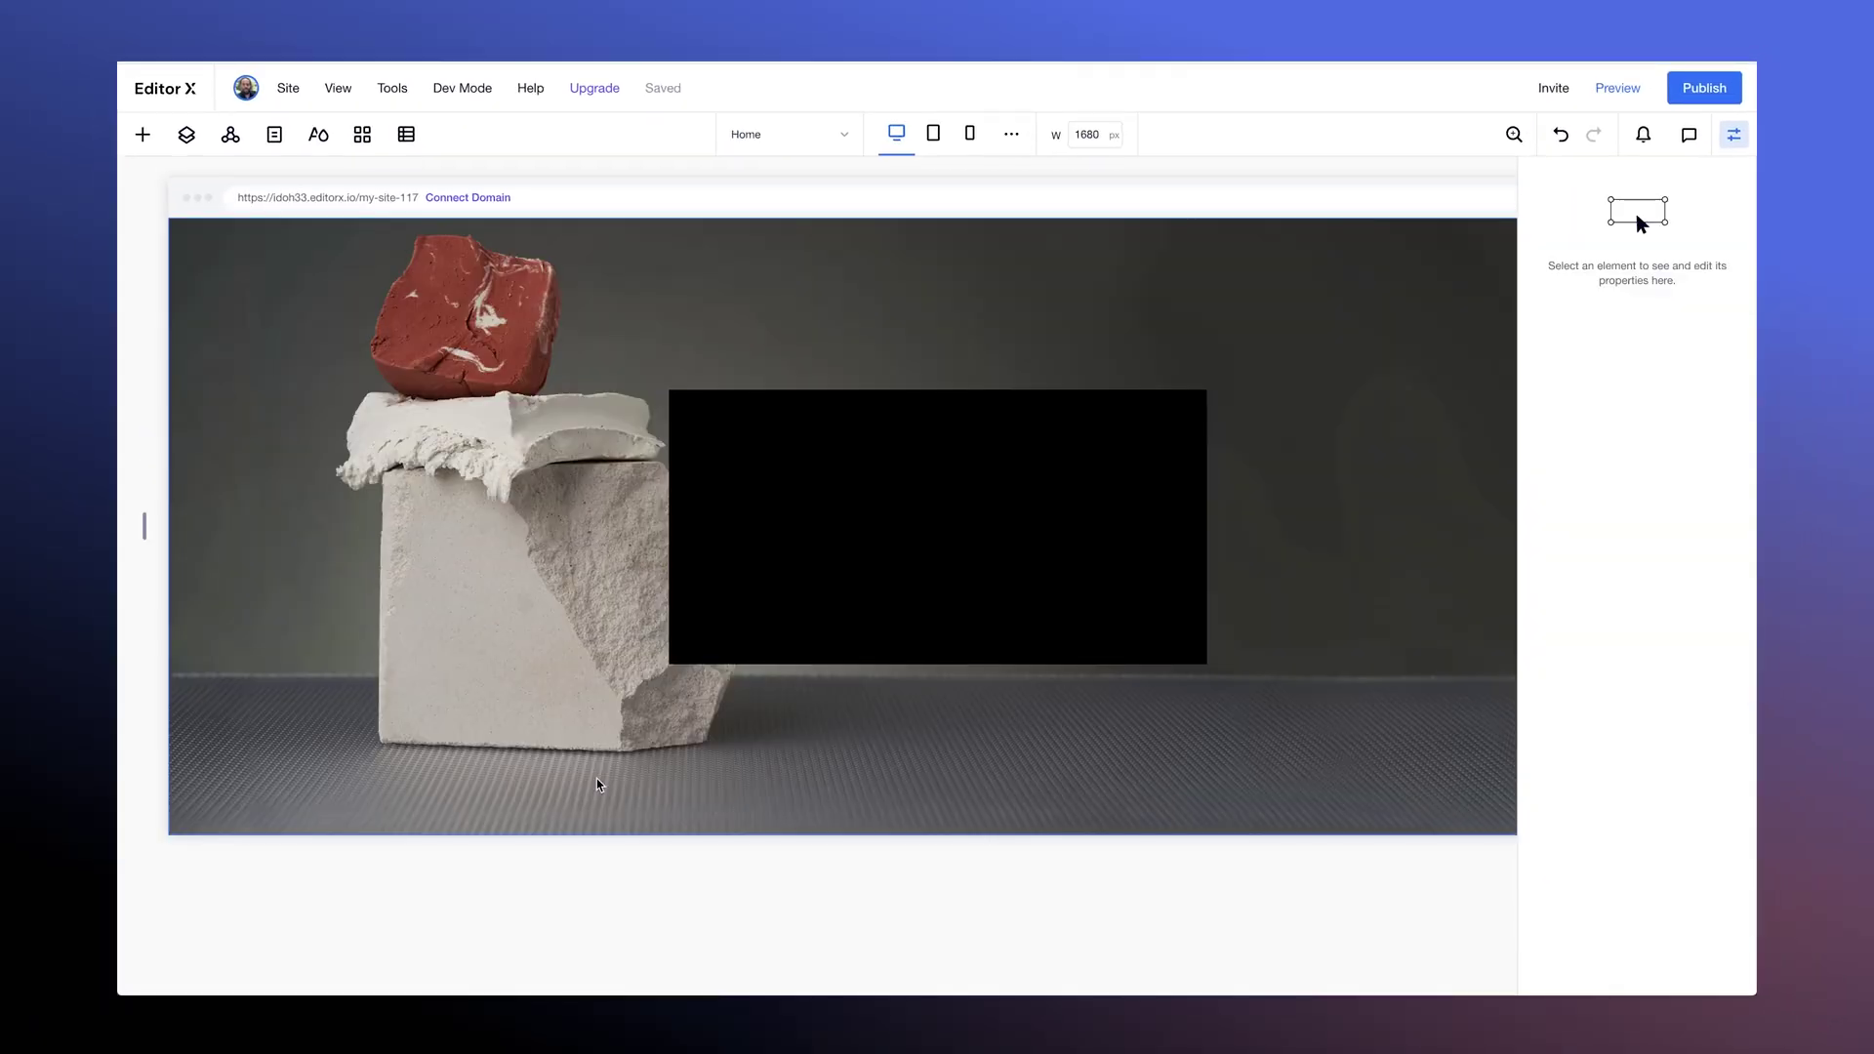
- Select the black container to show its 35% width and 300 px height
click(862, 576)
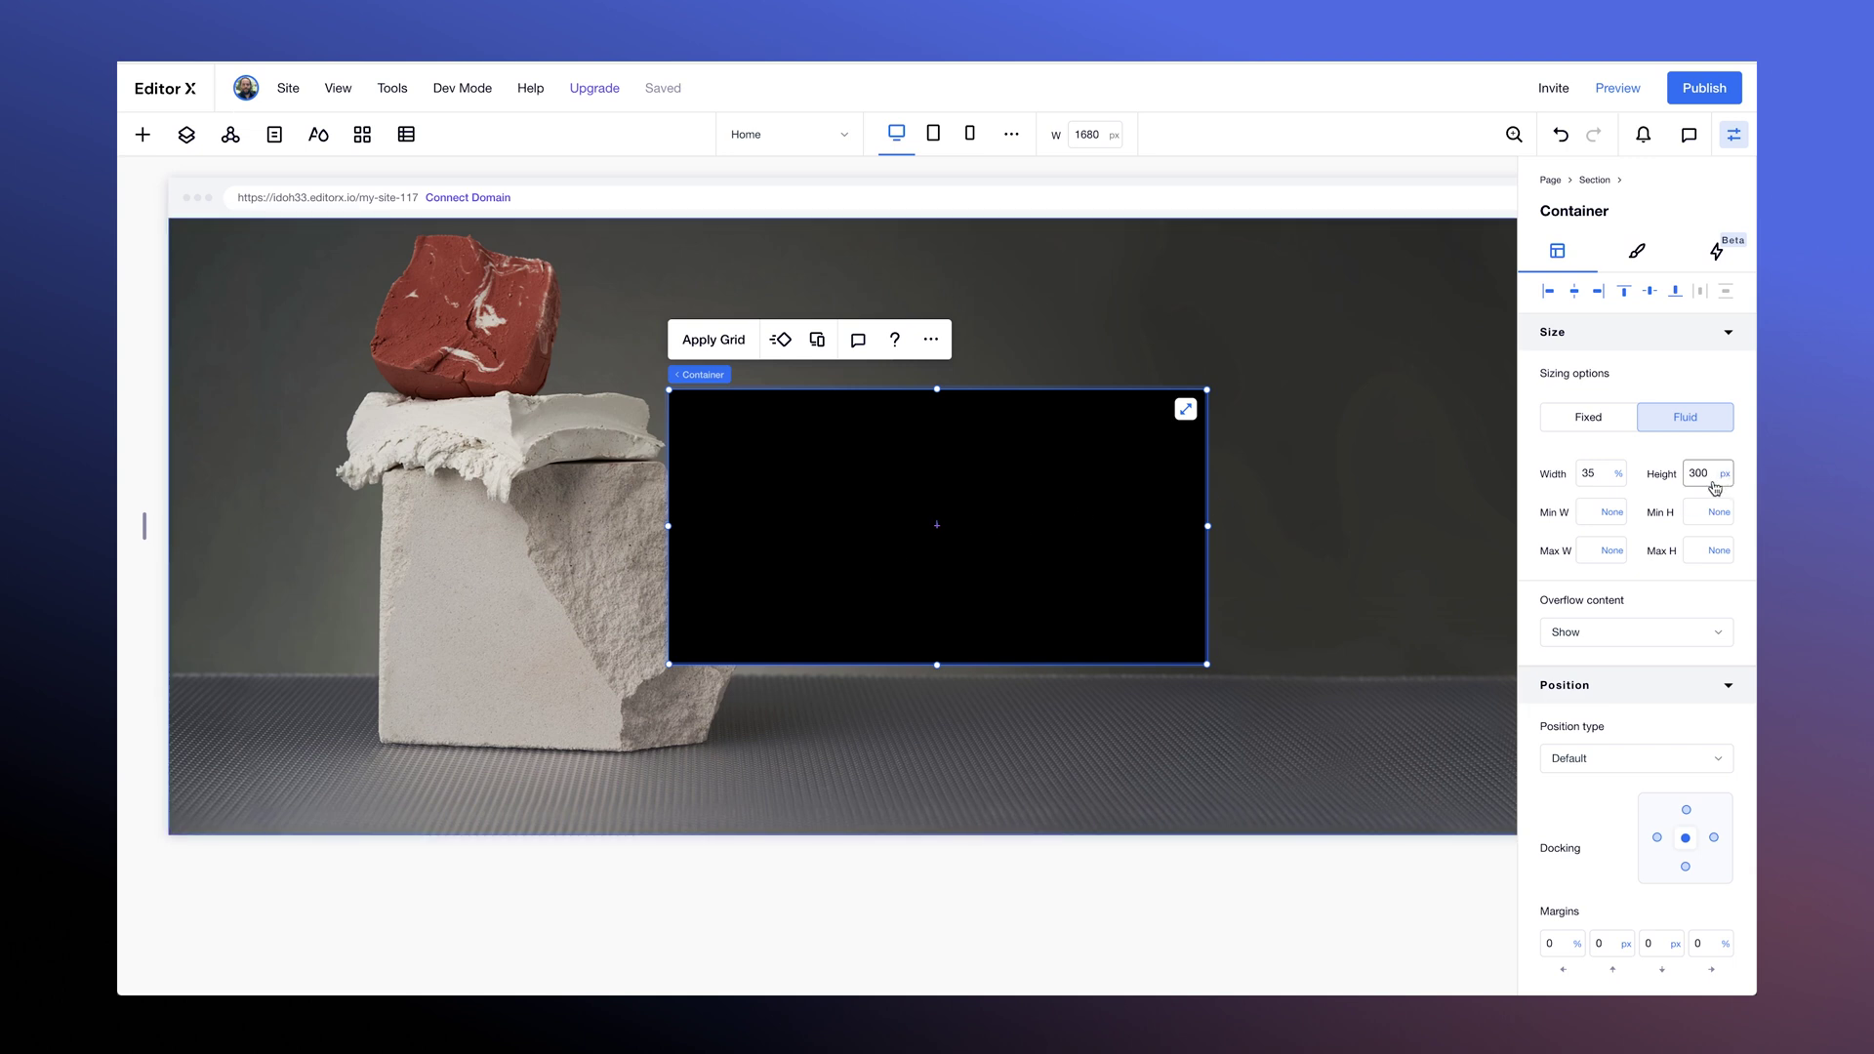
- Test a narrower canvas, stretch the section to 673 px minimum height, then return to desktop
mouse_move(145, 526)
mouse_down()
mouse_move(367, 518)
mouse_move(166, 517)
mouse_up()
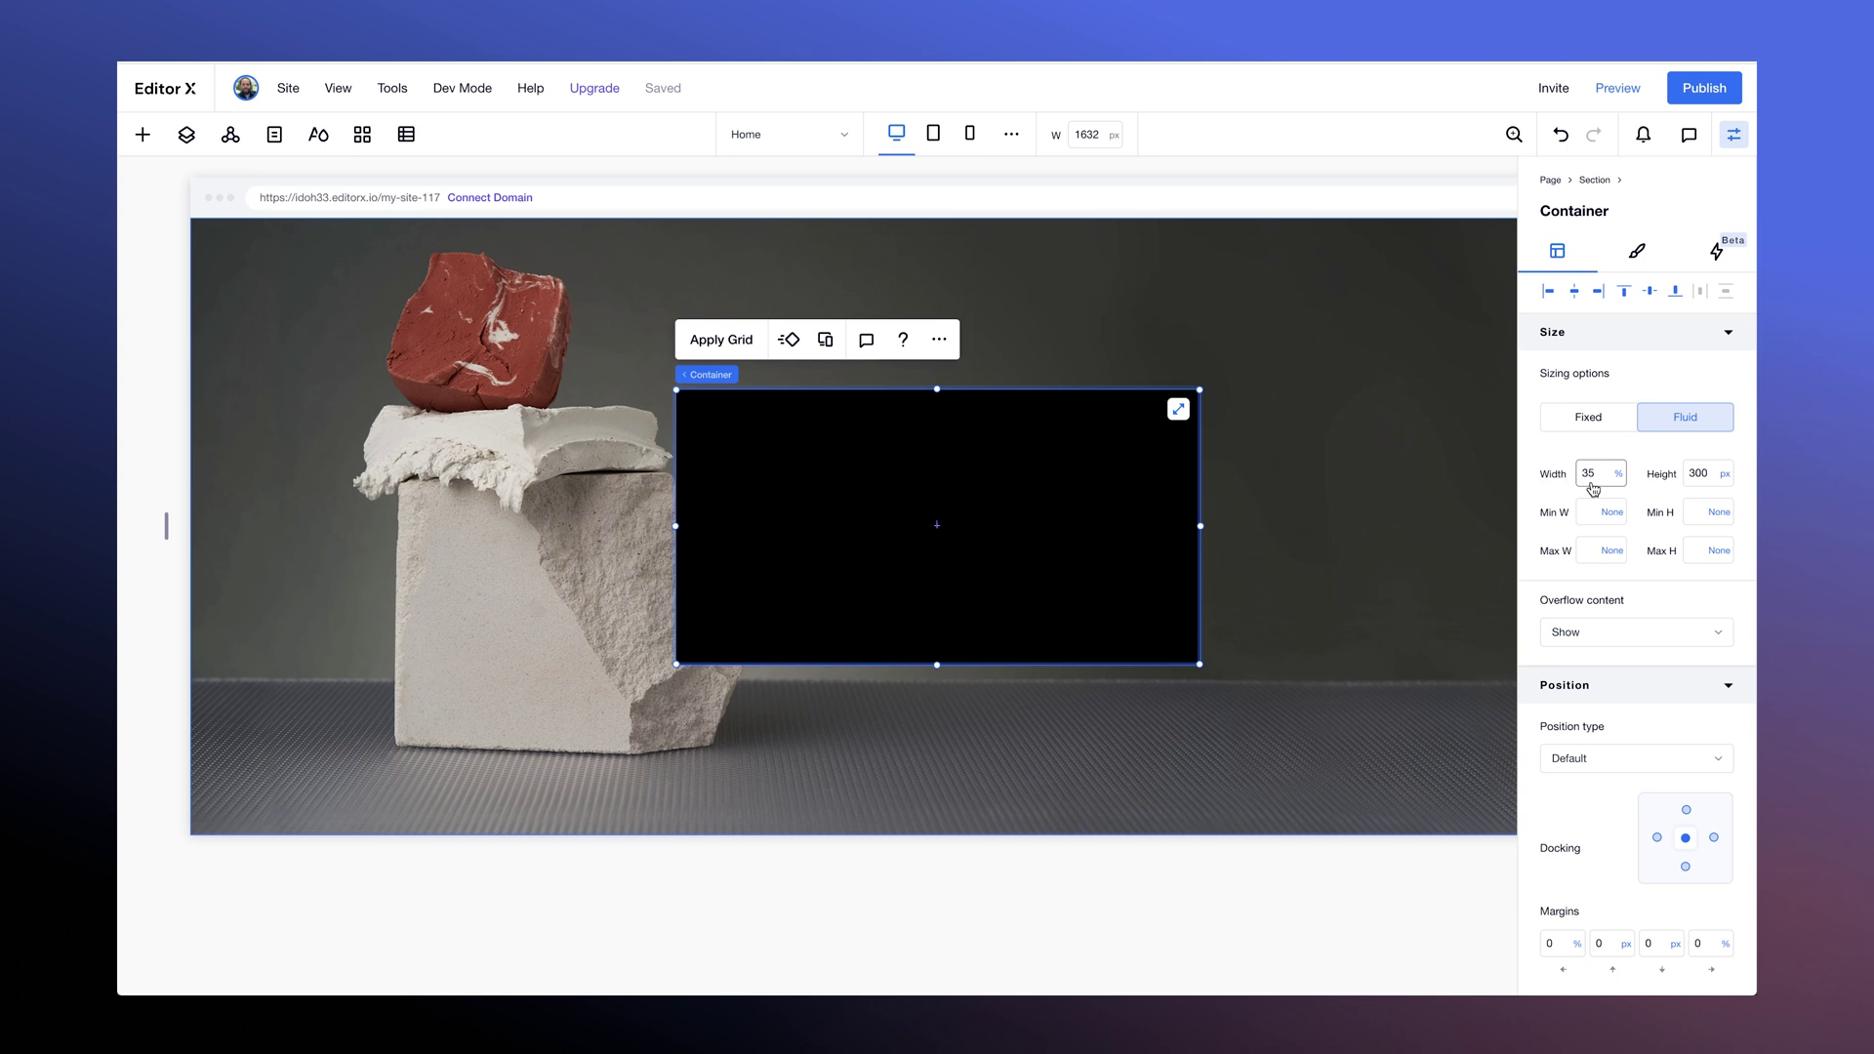
click(1181, 825)
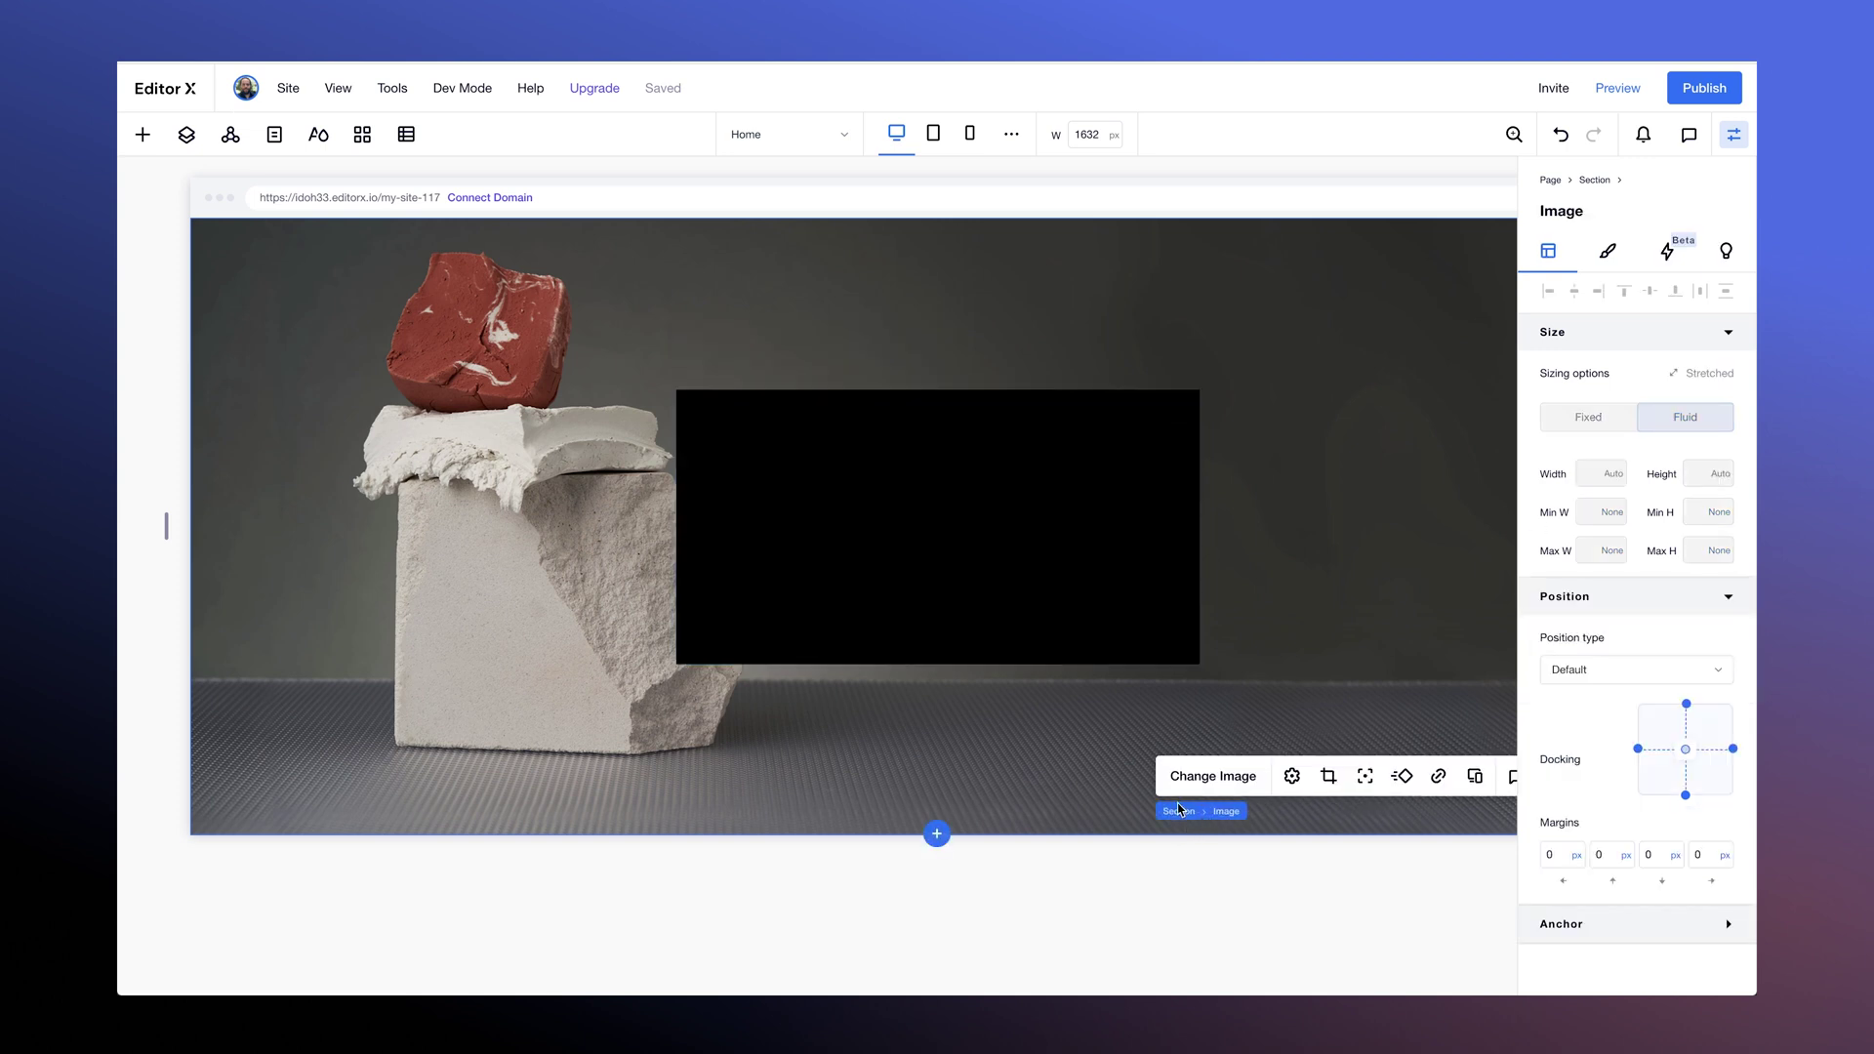
click(1178, 812)
mouse_move(1142, 837)
mouse_down()
mouse_move(1130, 935)
mouse_move(1130, 837)
mouse_up()
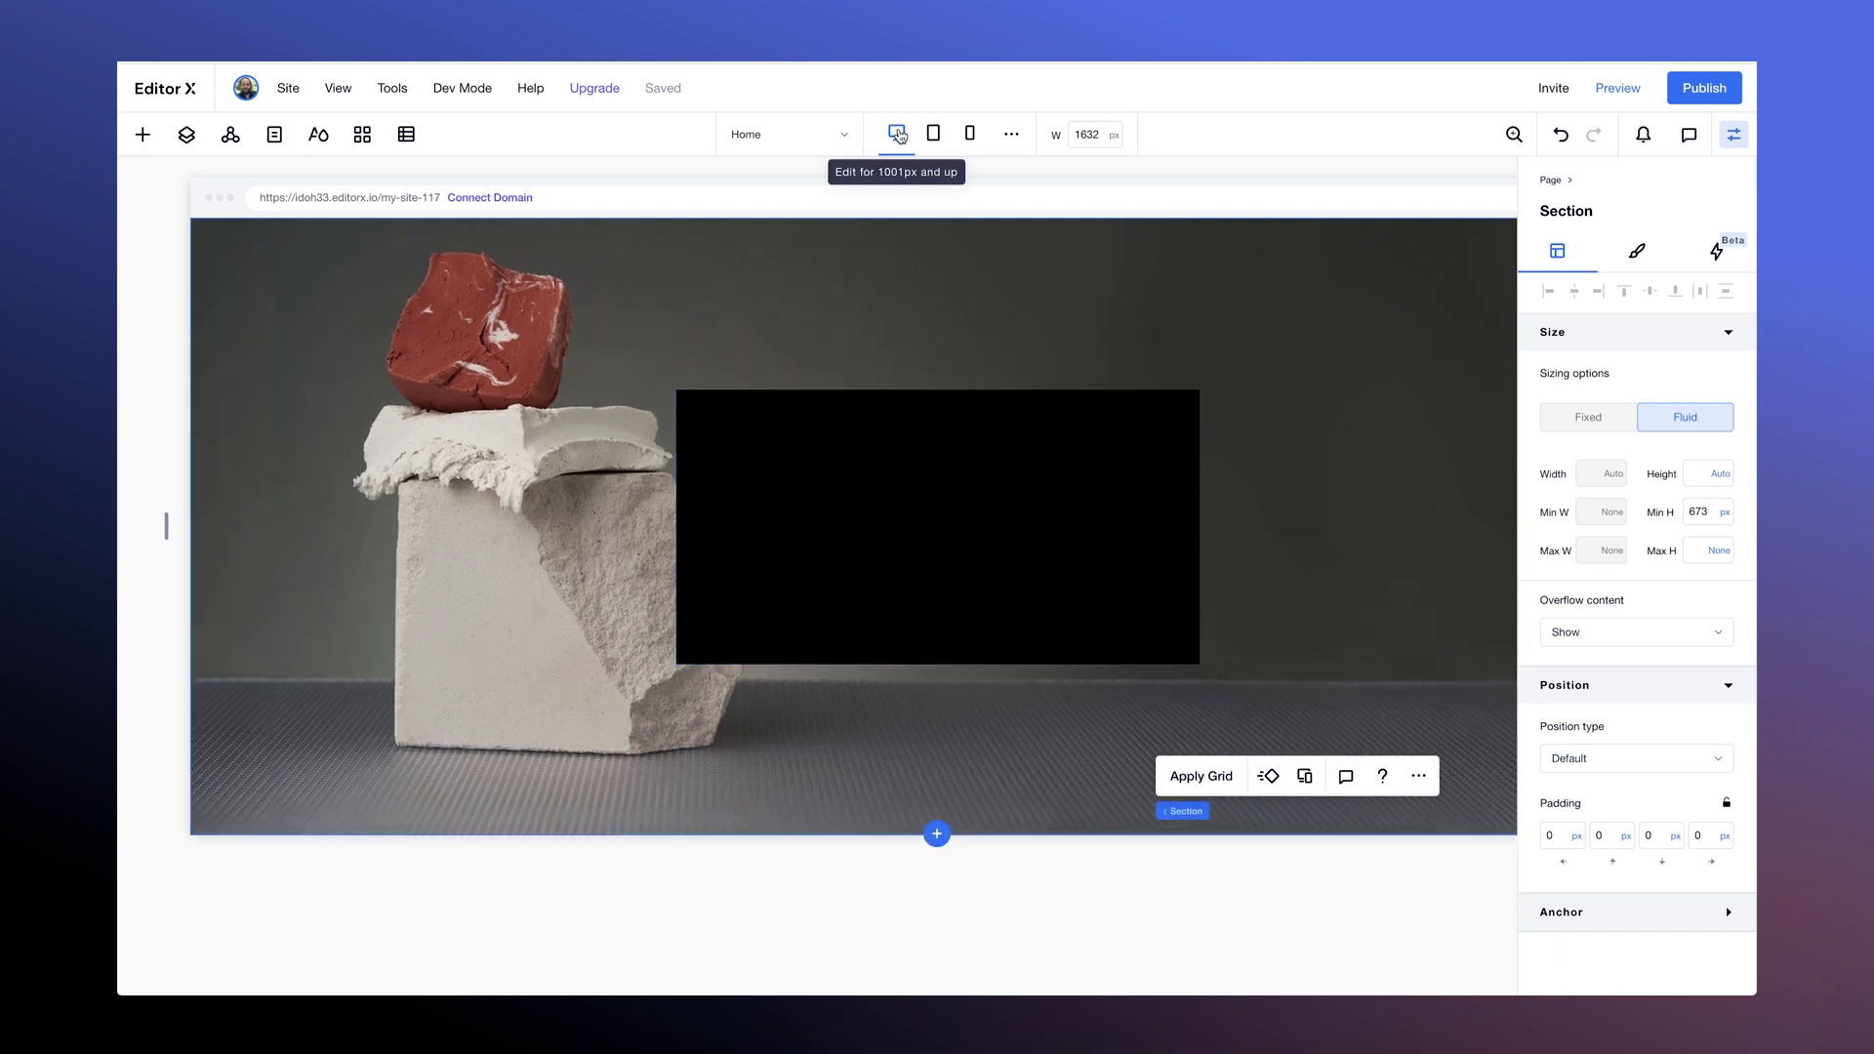
click(895, 135)
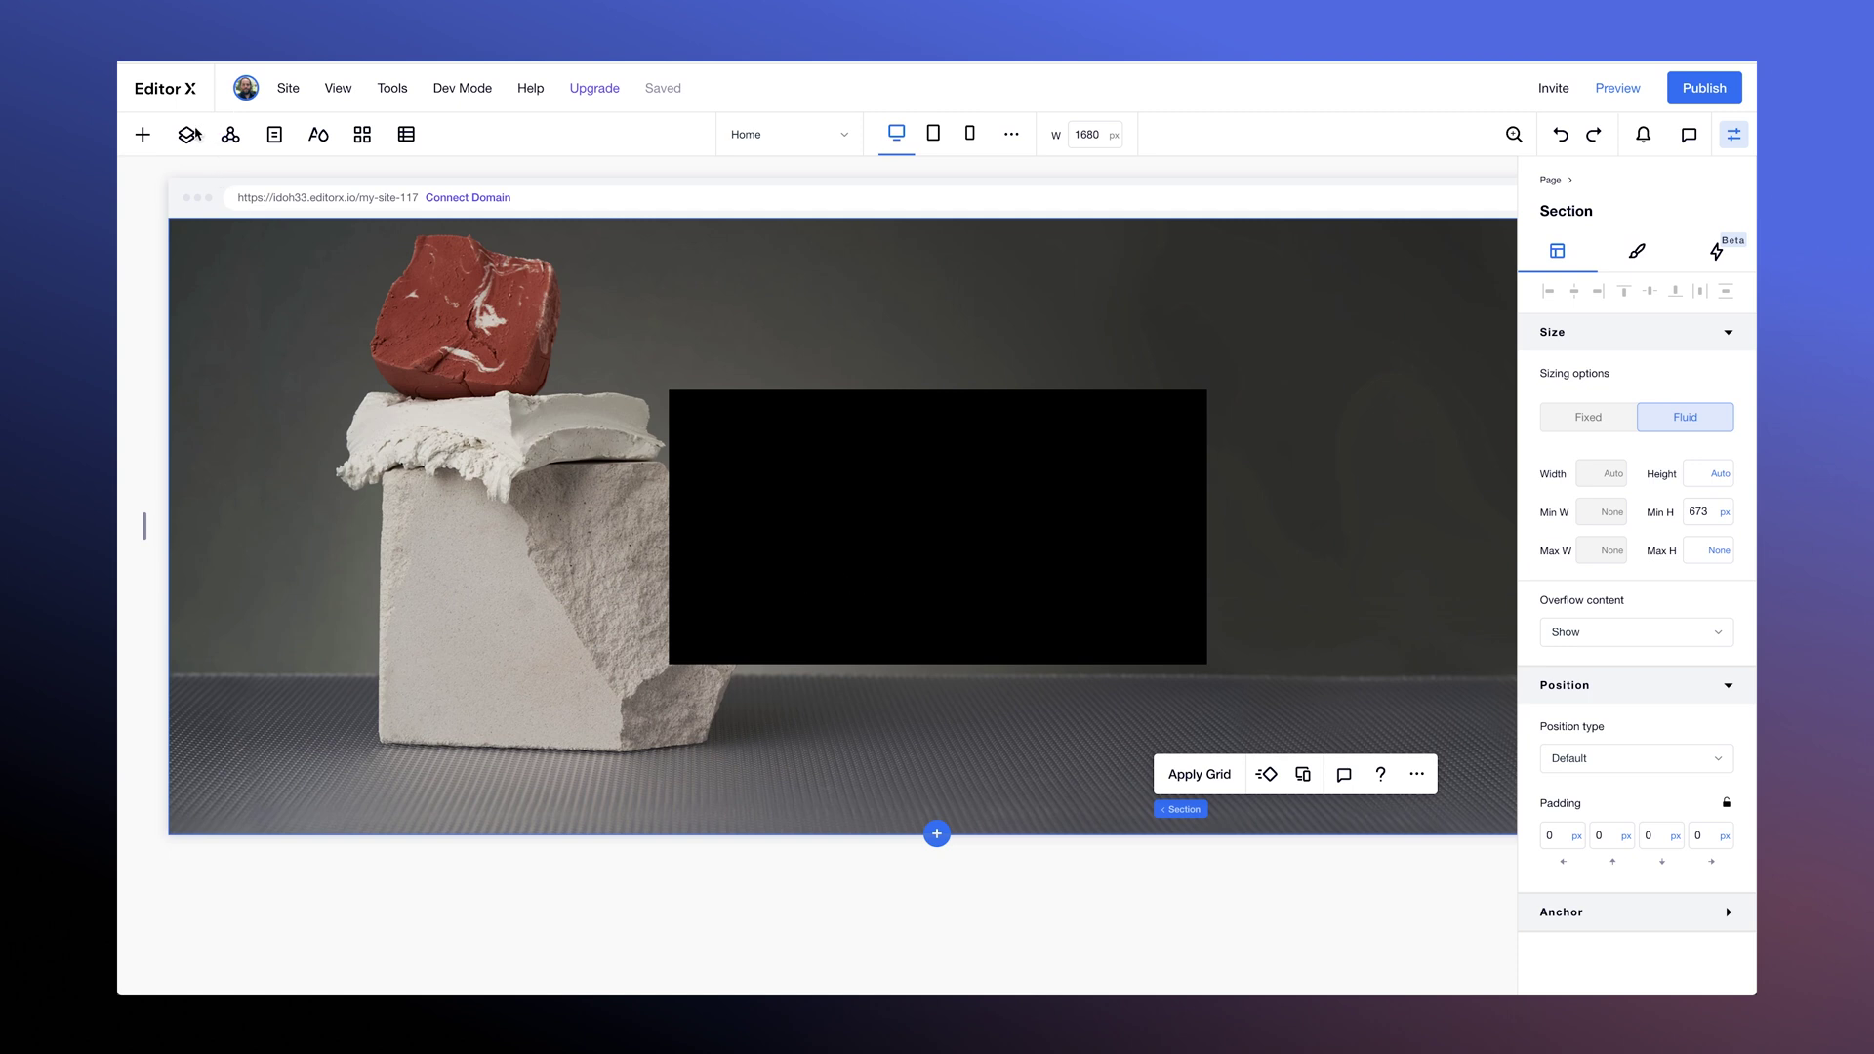
- Unhide the Lorem ipsum paragraph from the Layers panel and select it for text editing
click(187, 134)
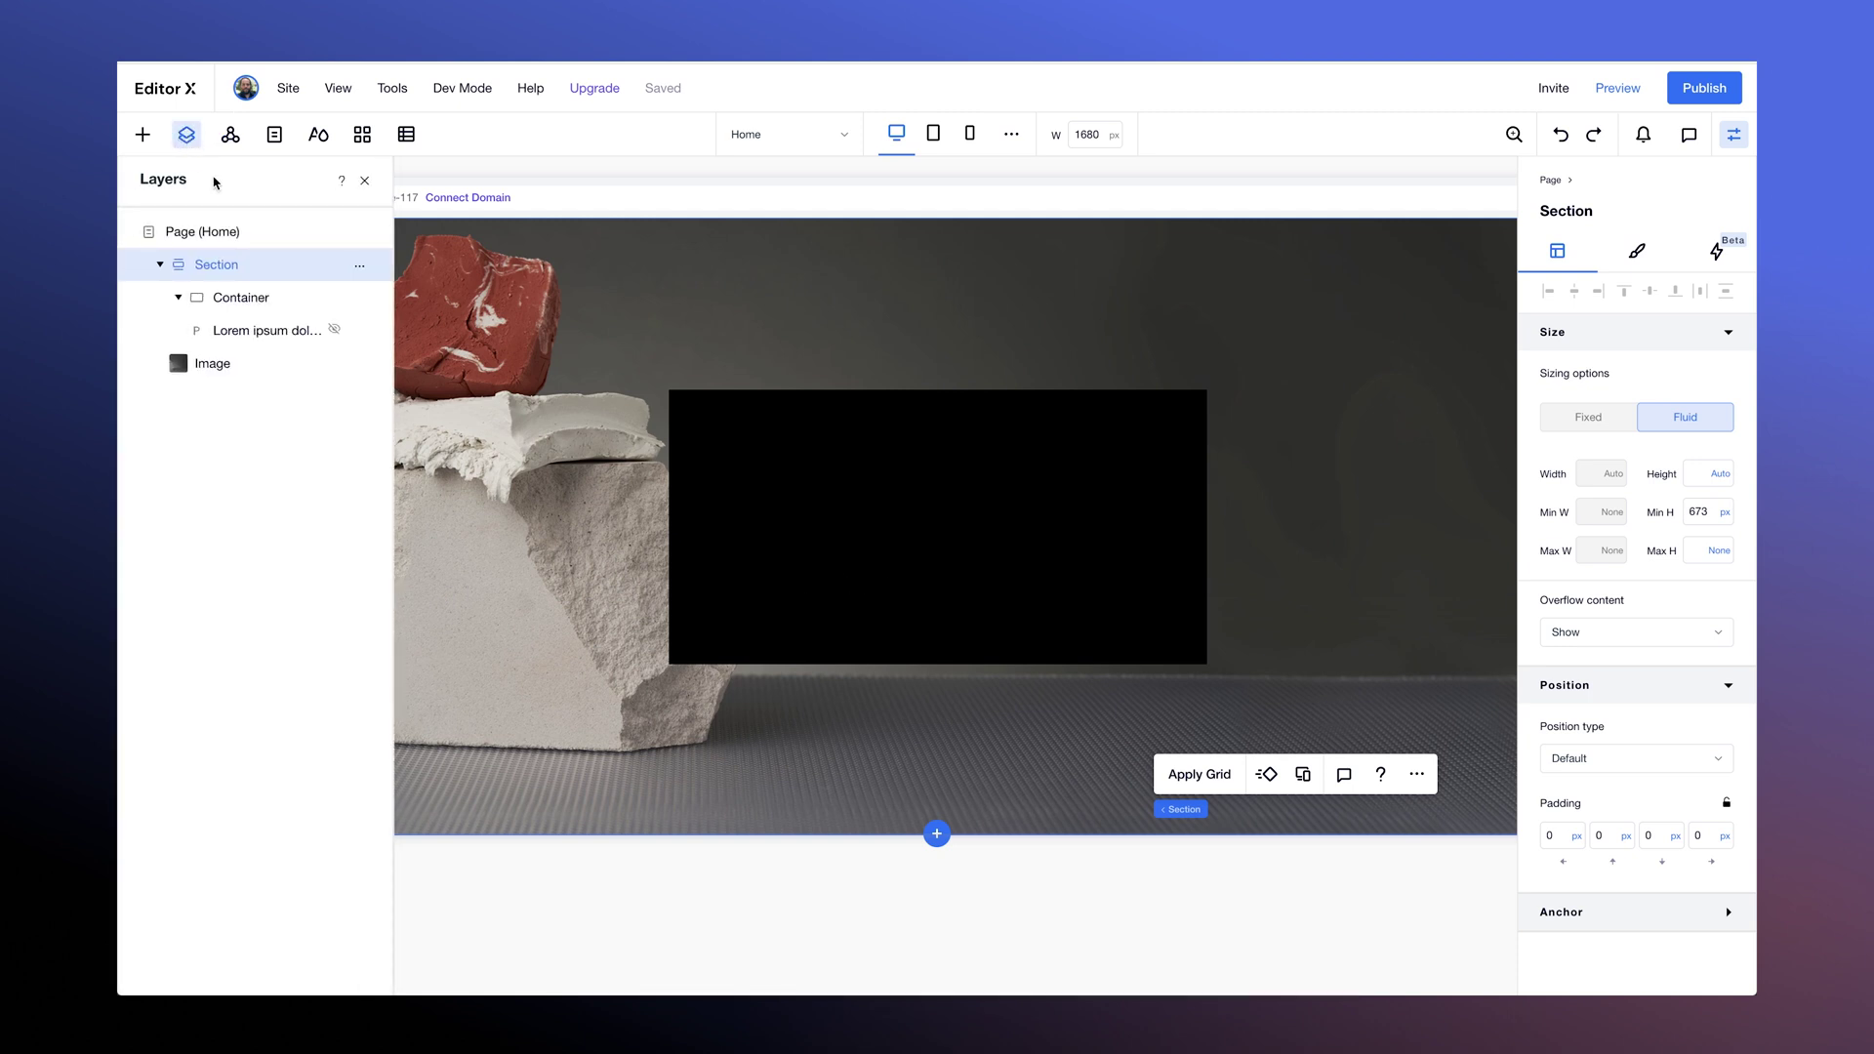
click(336, 332)
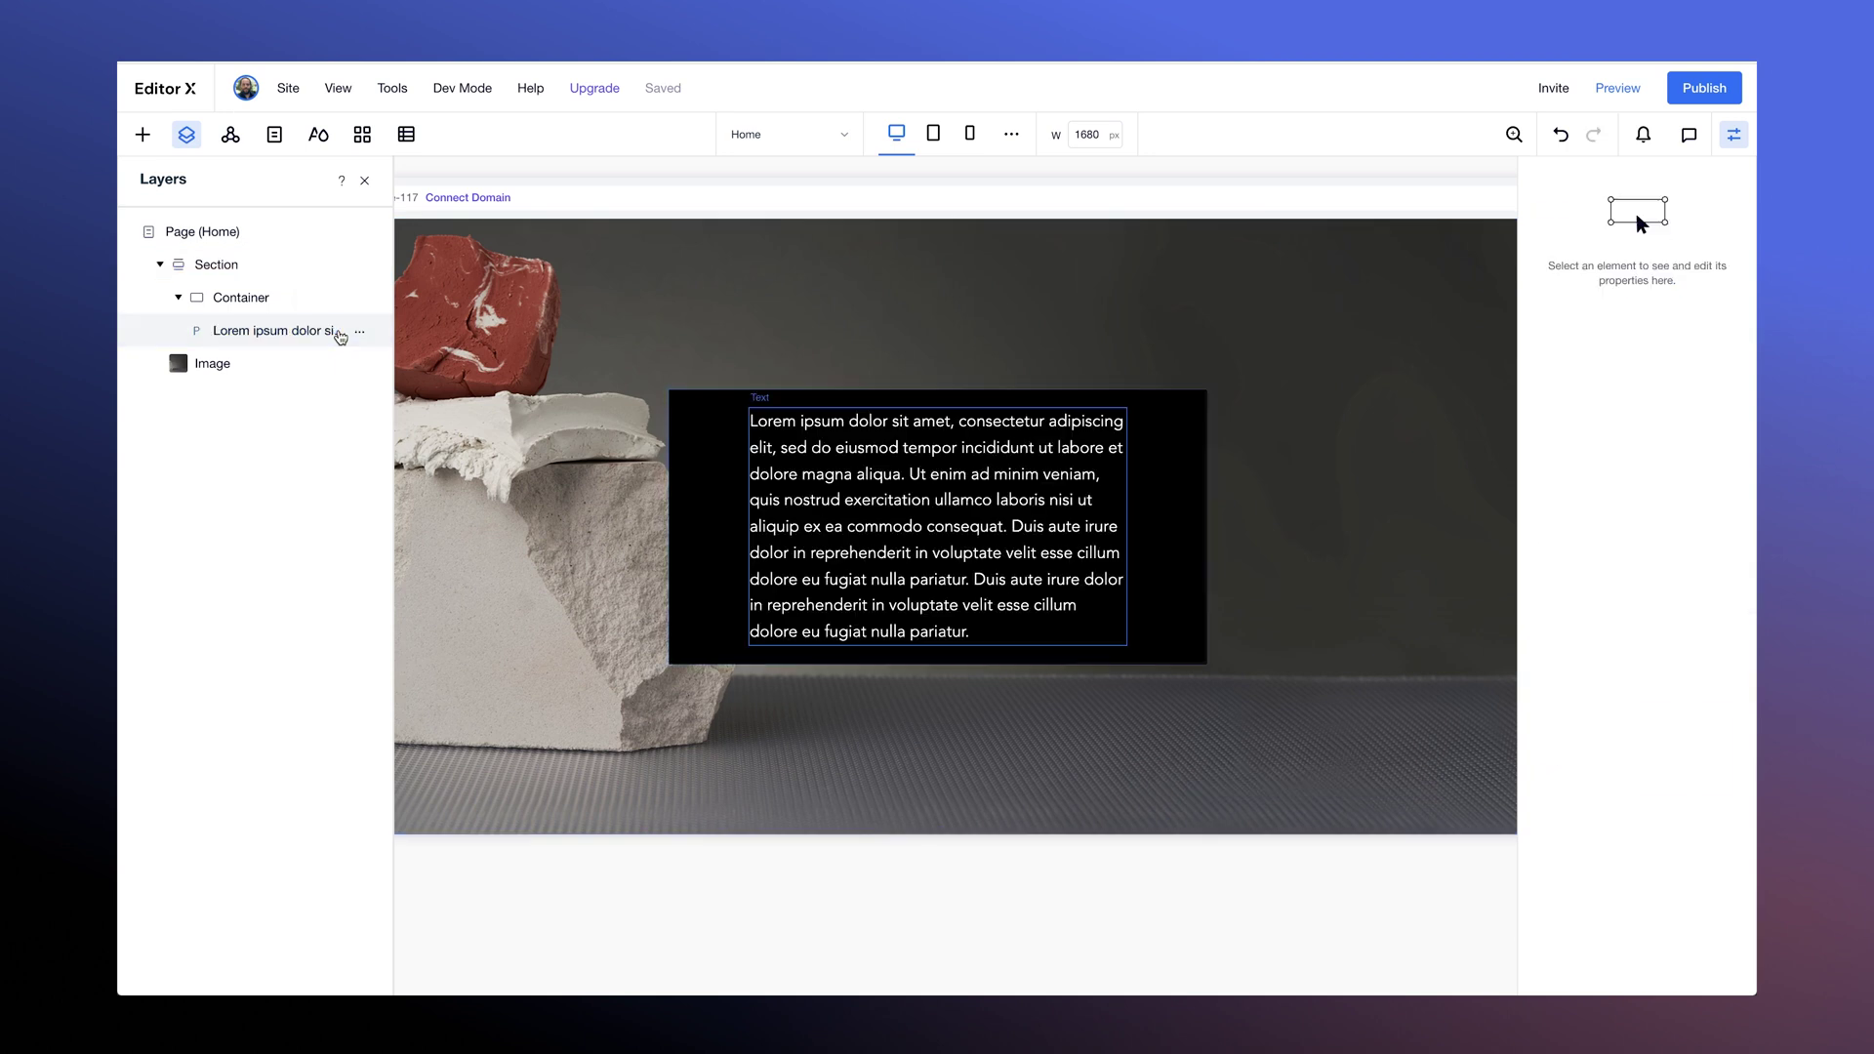
click(816, 512)
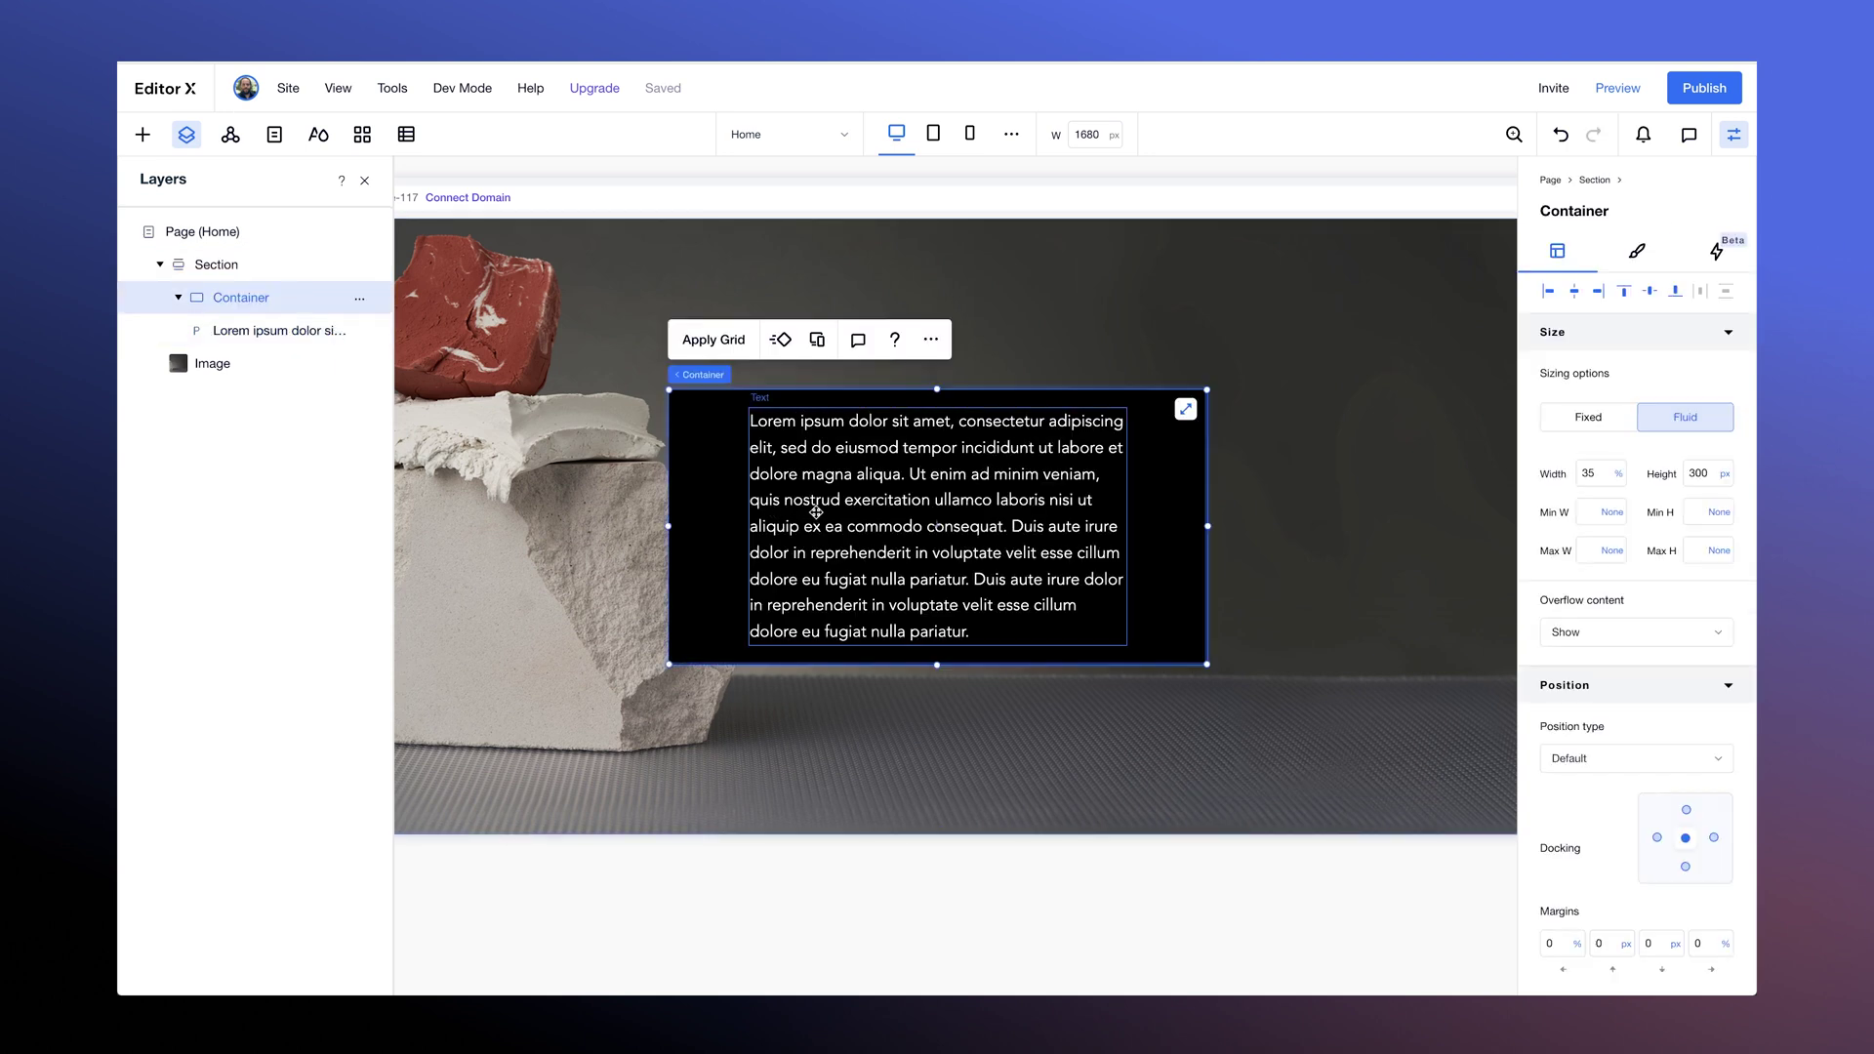
click(816, 512)
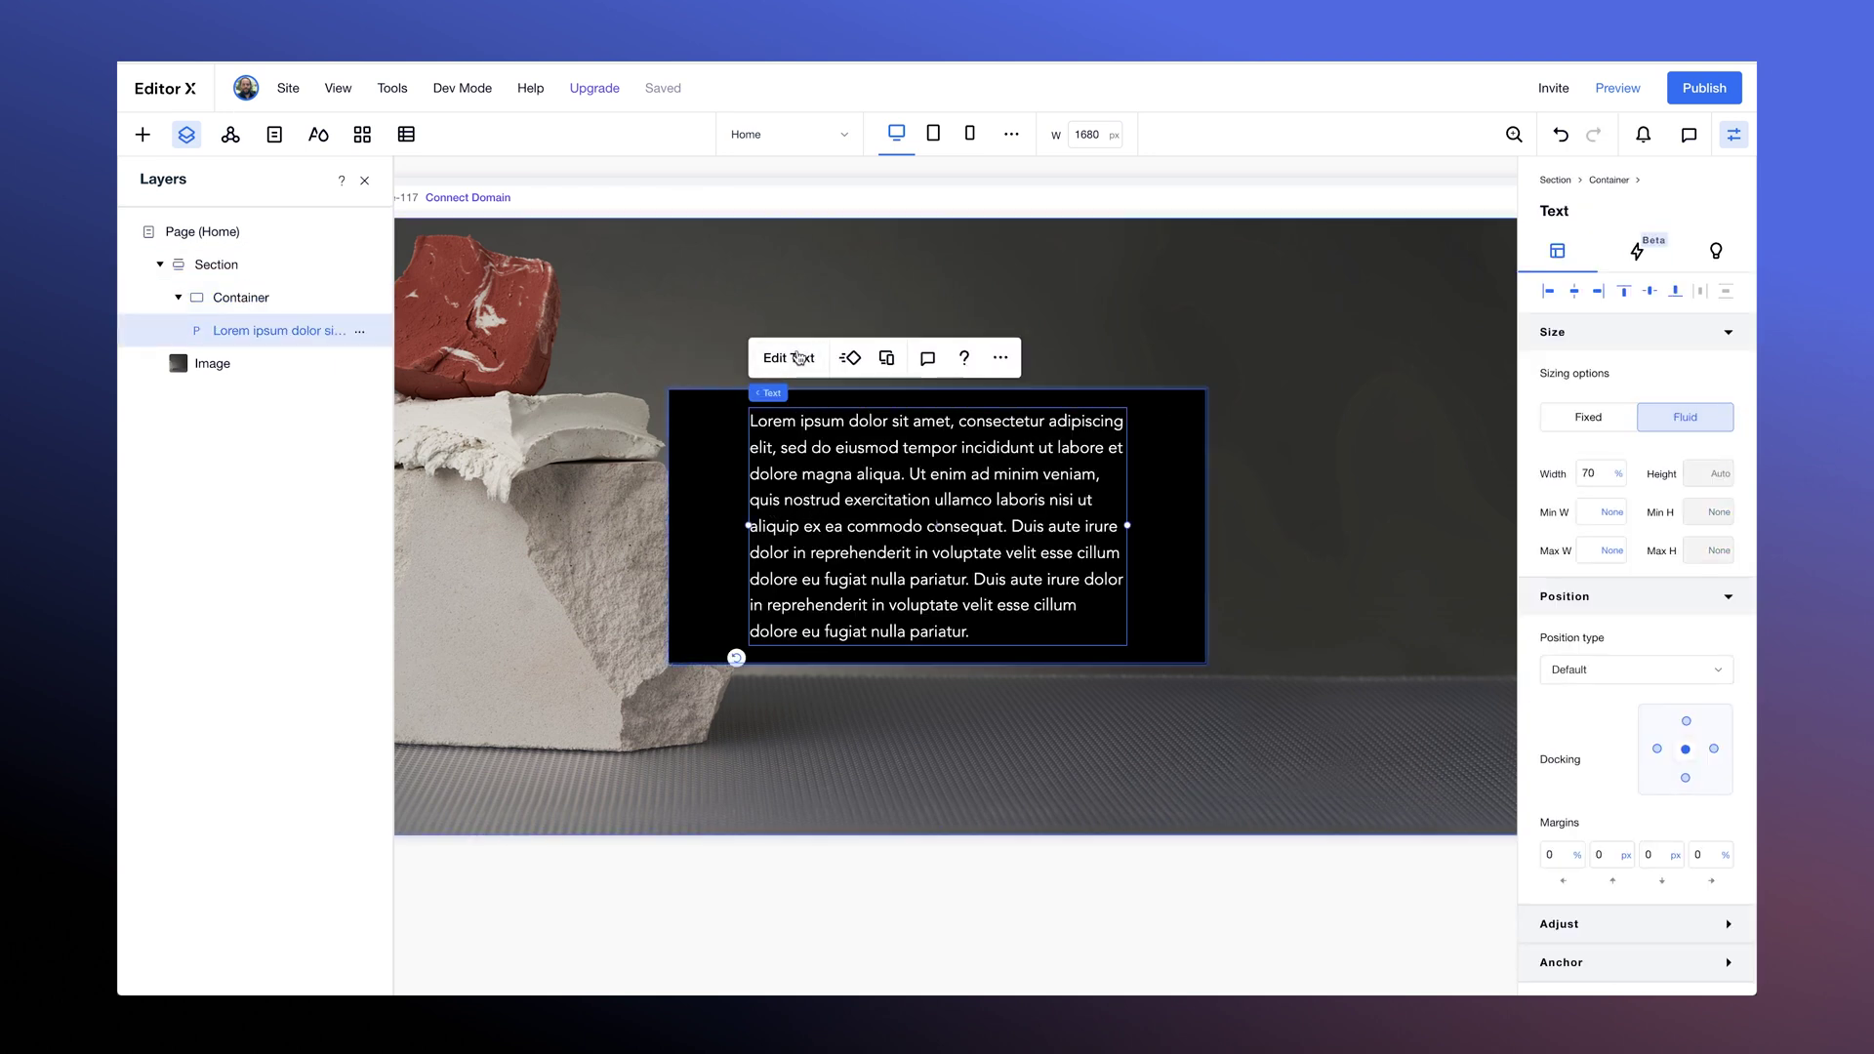
click(795, 360)
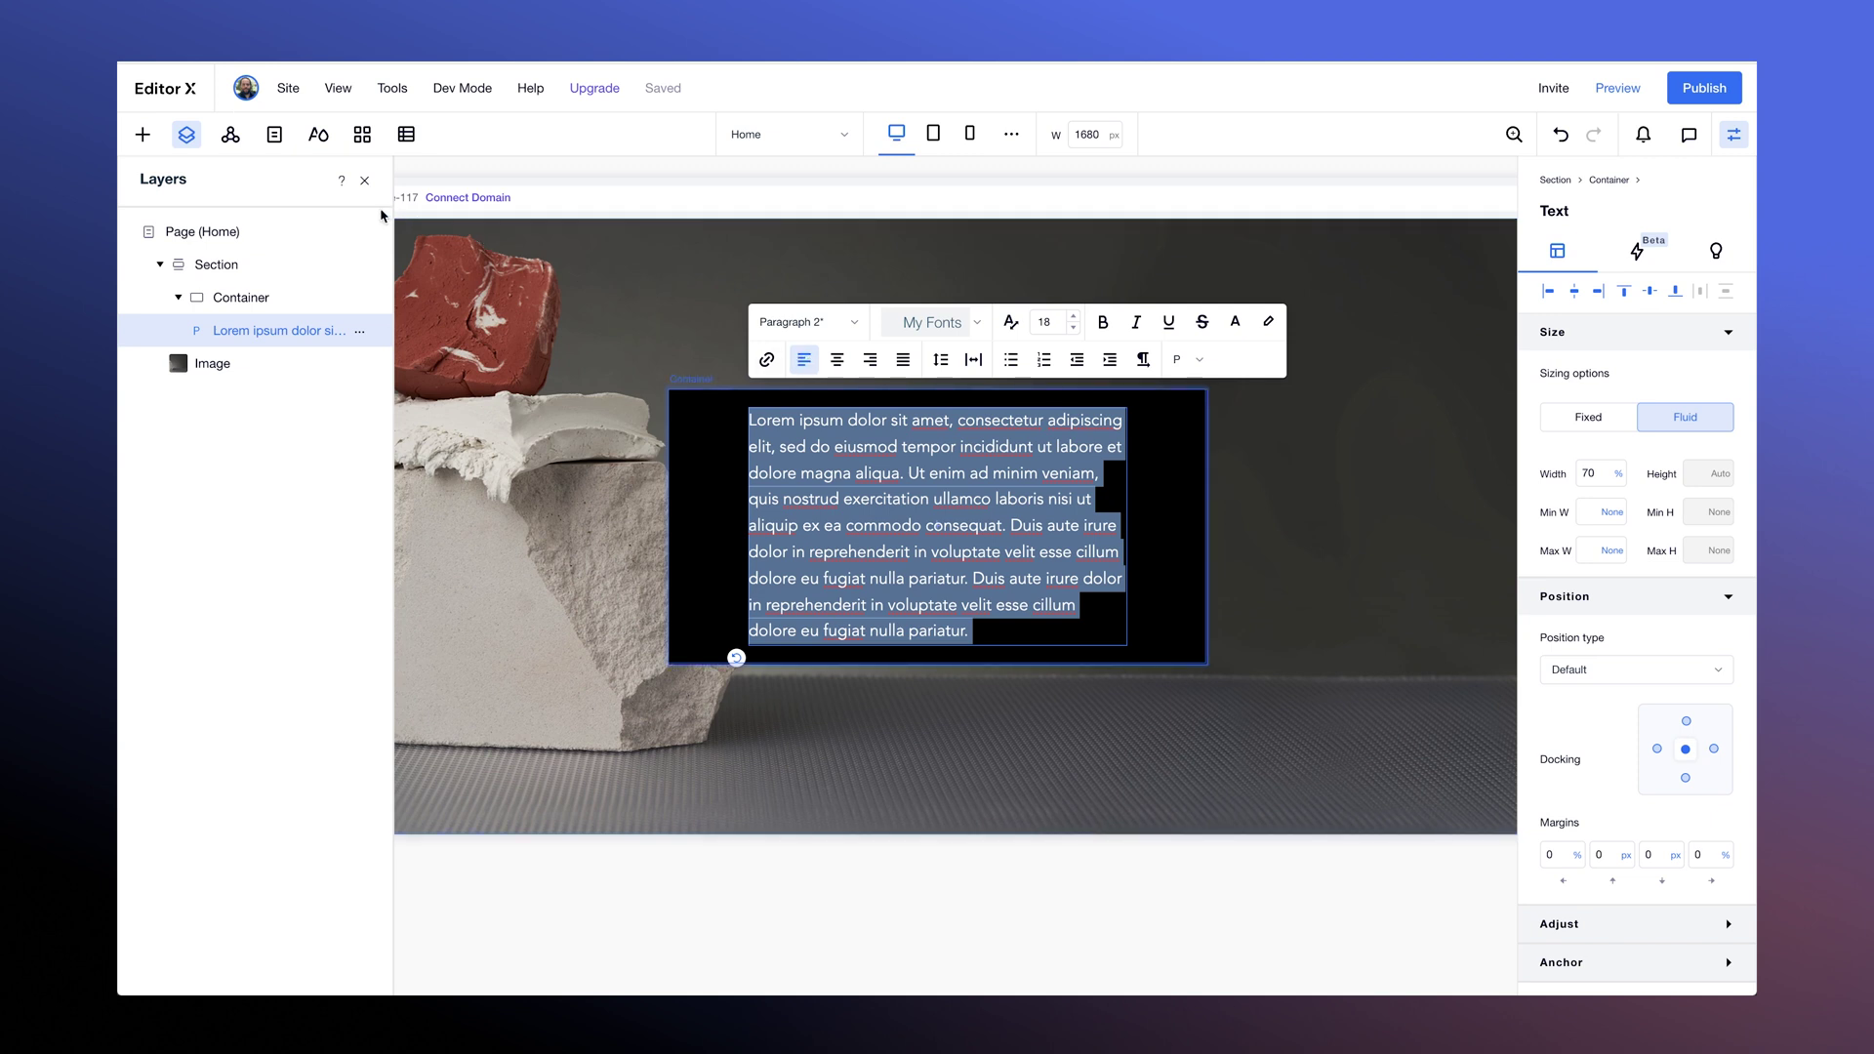
- Close the layers list and narrow the canvas to 1001 px to see the paragraph overflow
click(366, 184)
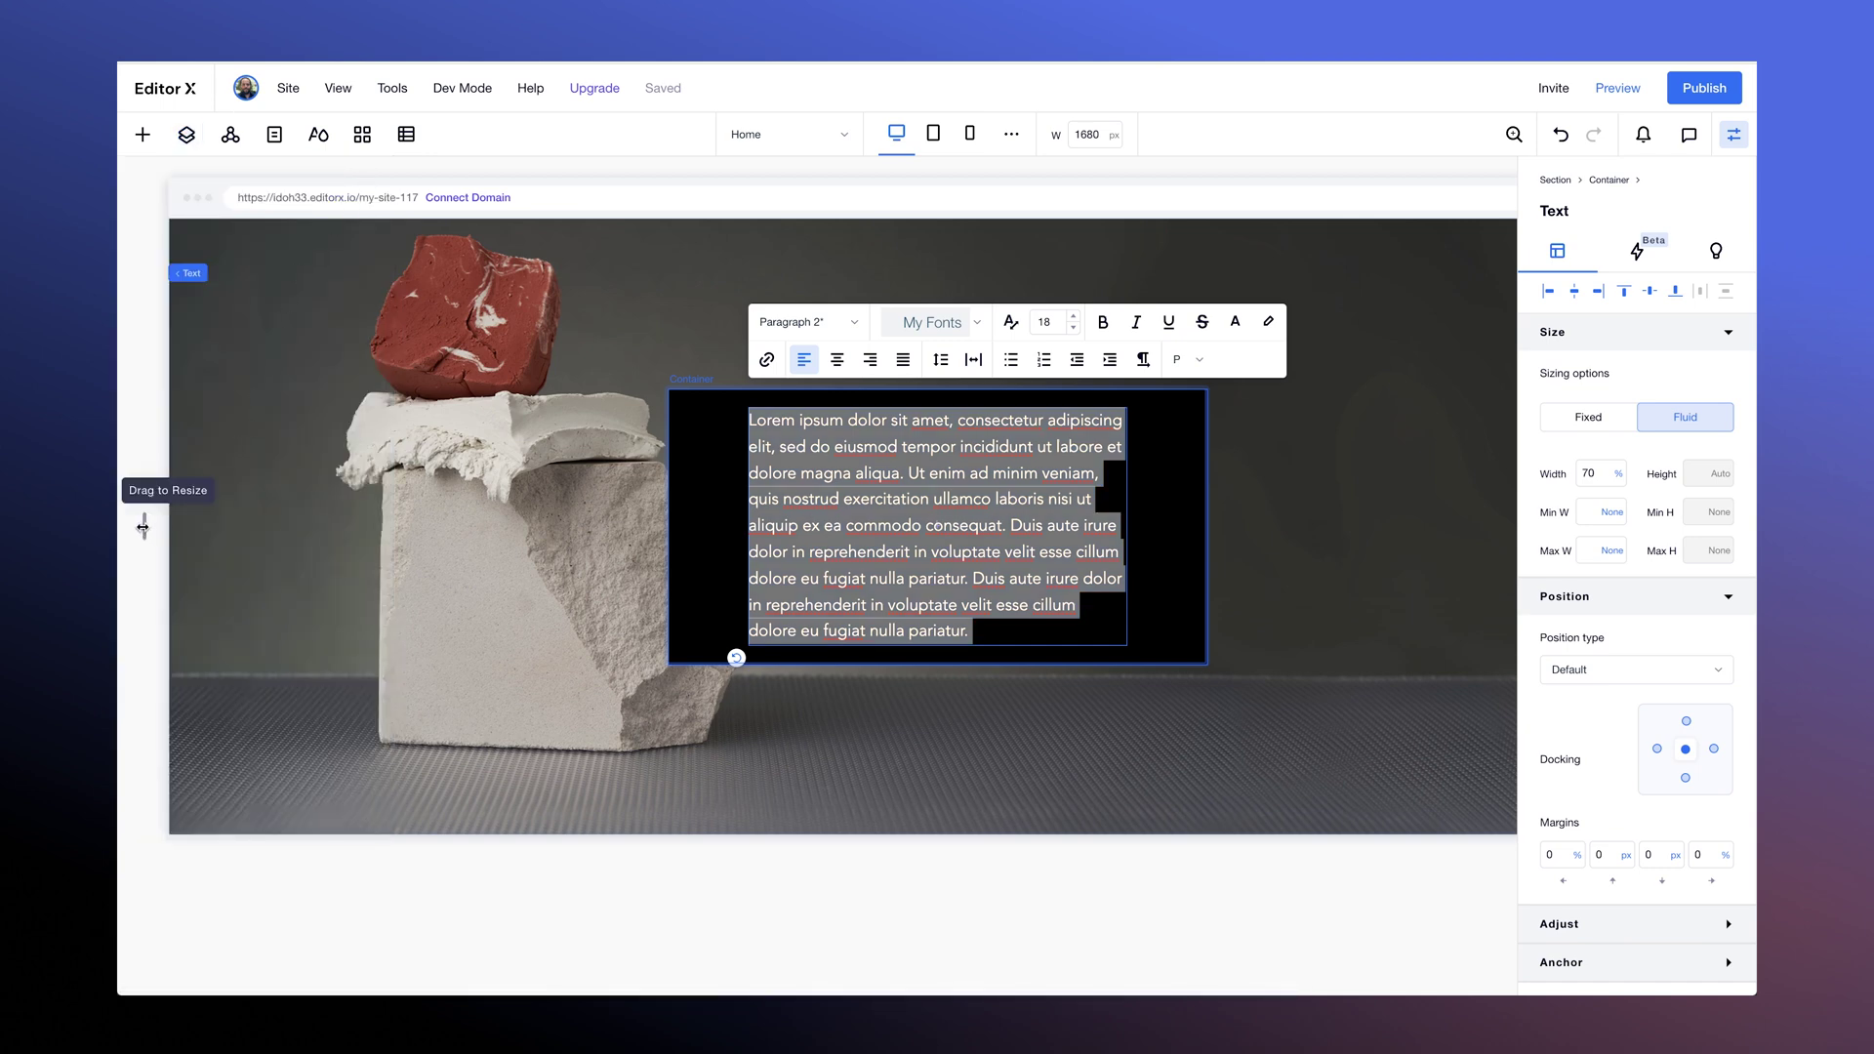
drag(144, 528, 460, 533)
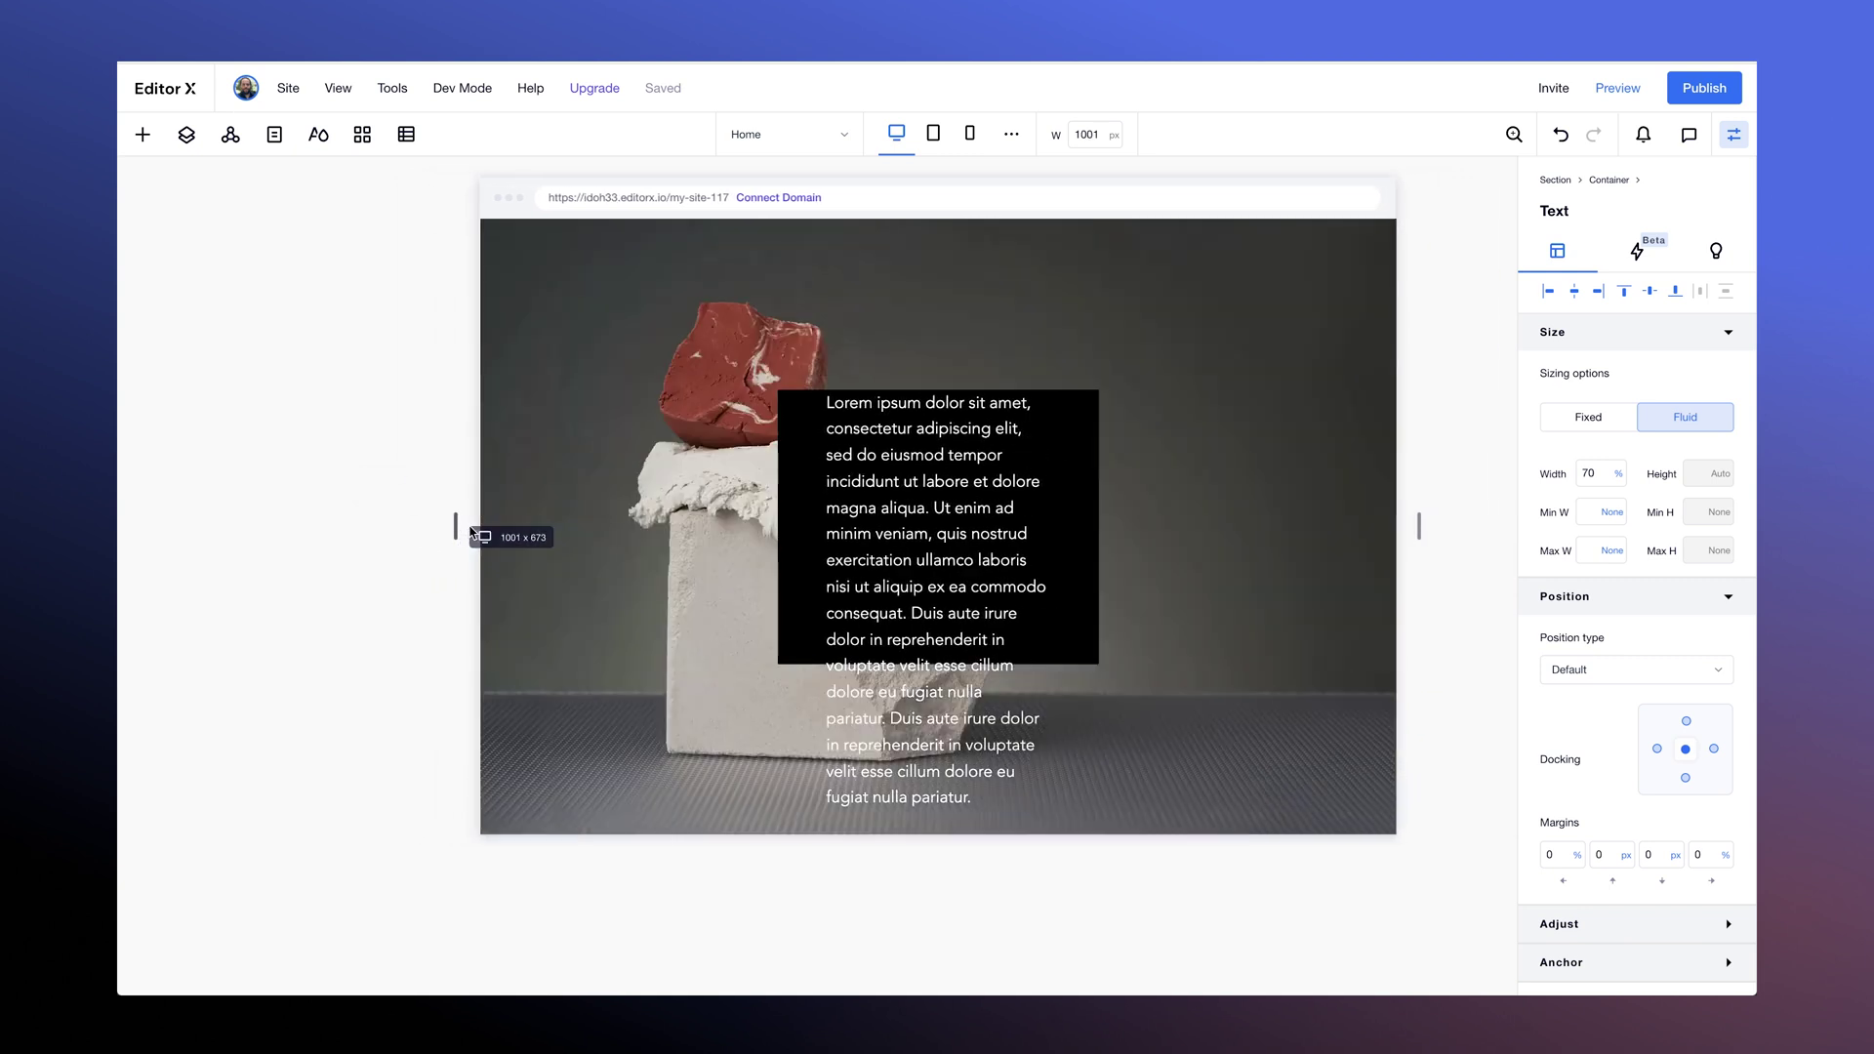
key(Return)
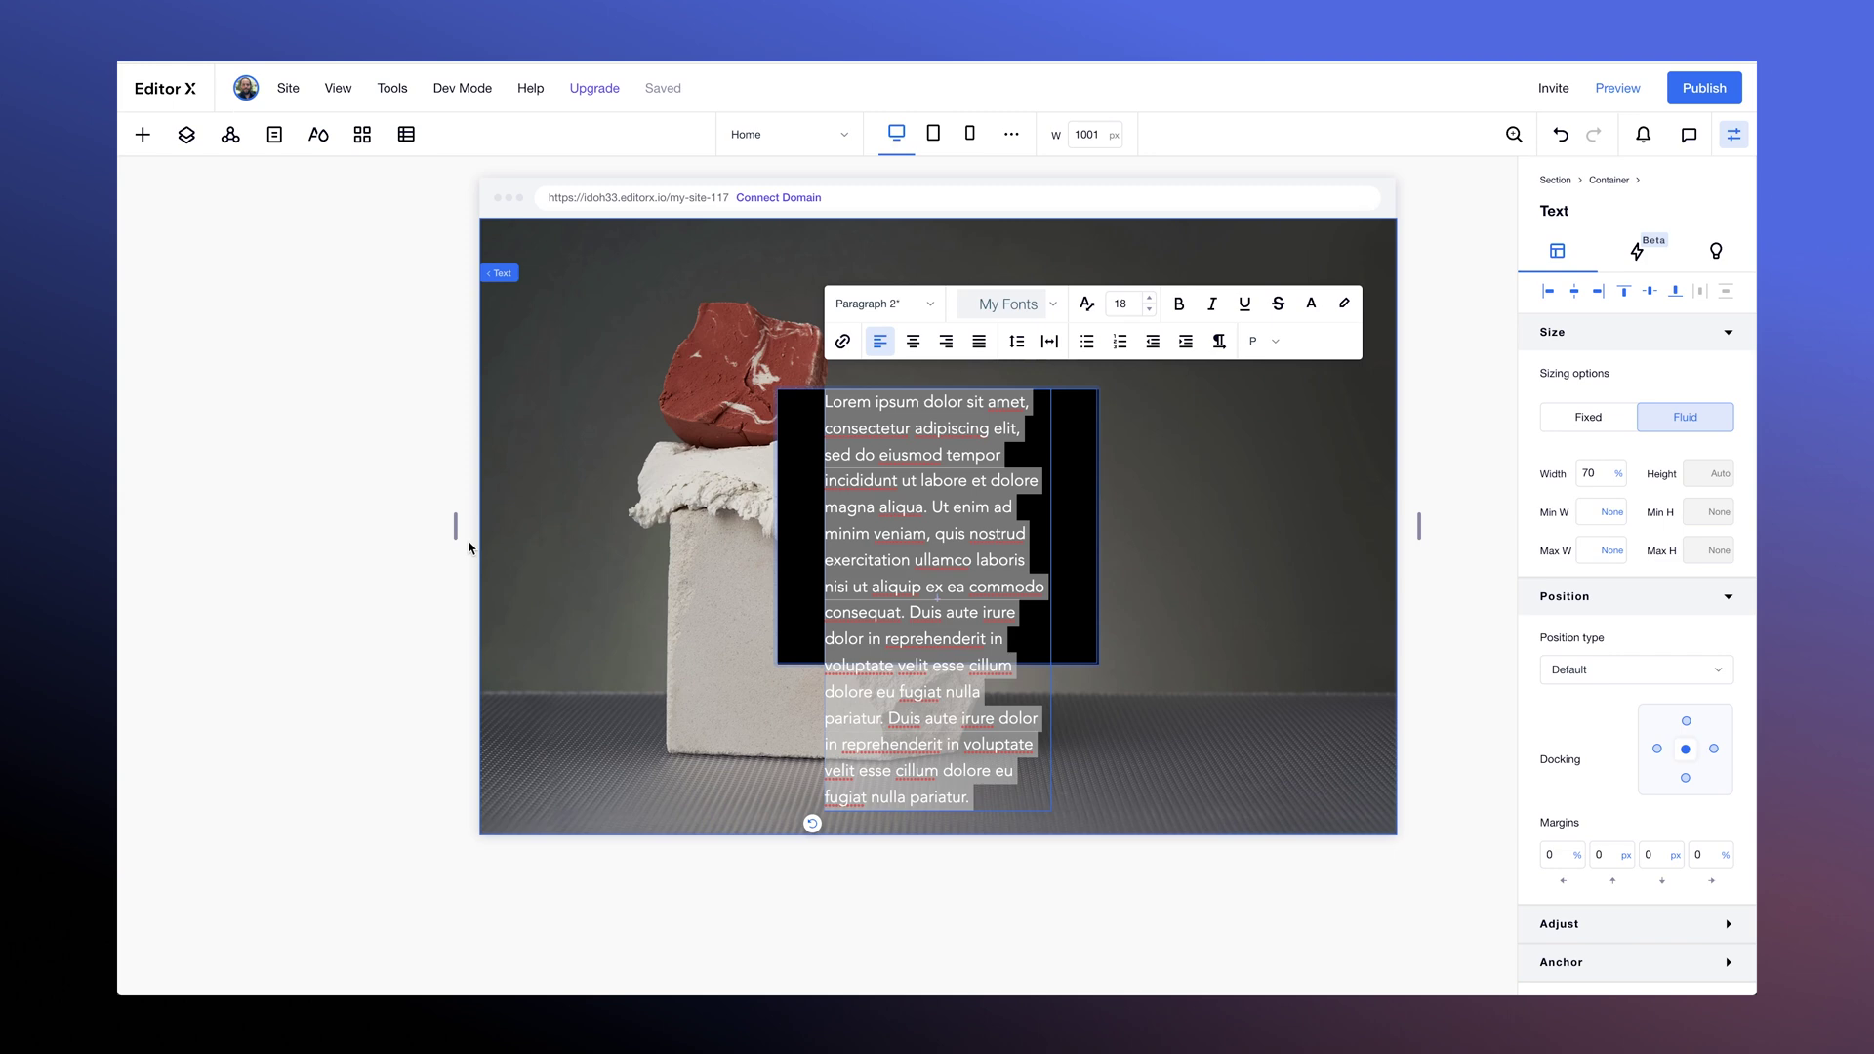
- Set the black container's height to Auto and confirm it encloses the paragraph at 1001 px
click(895, 133)
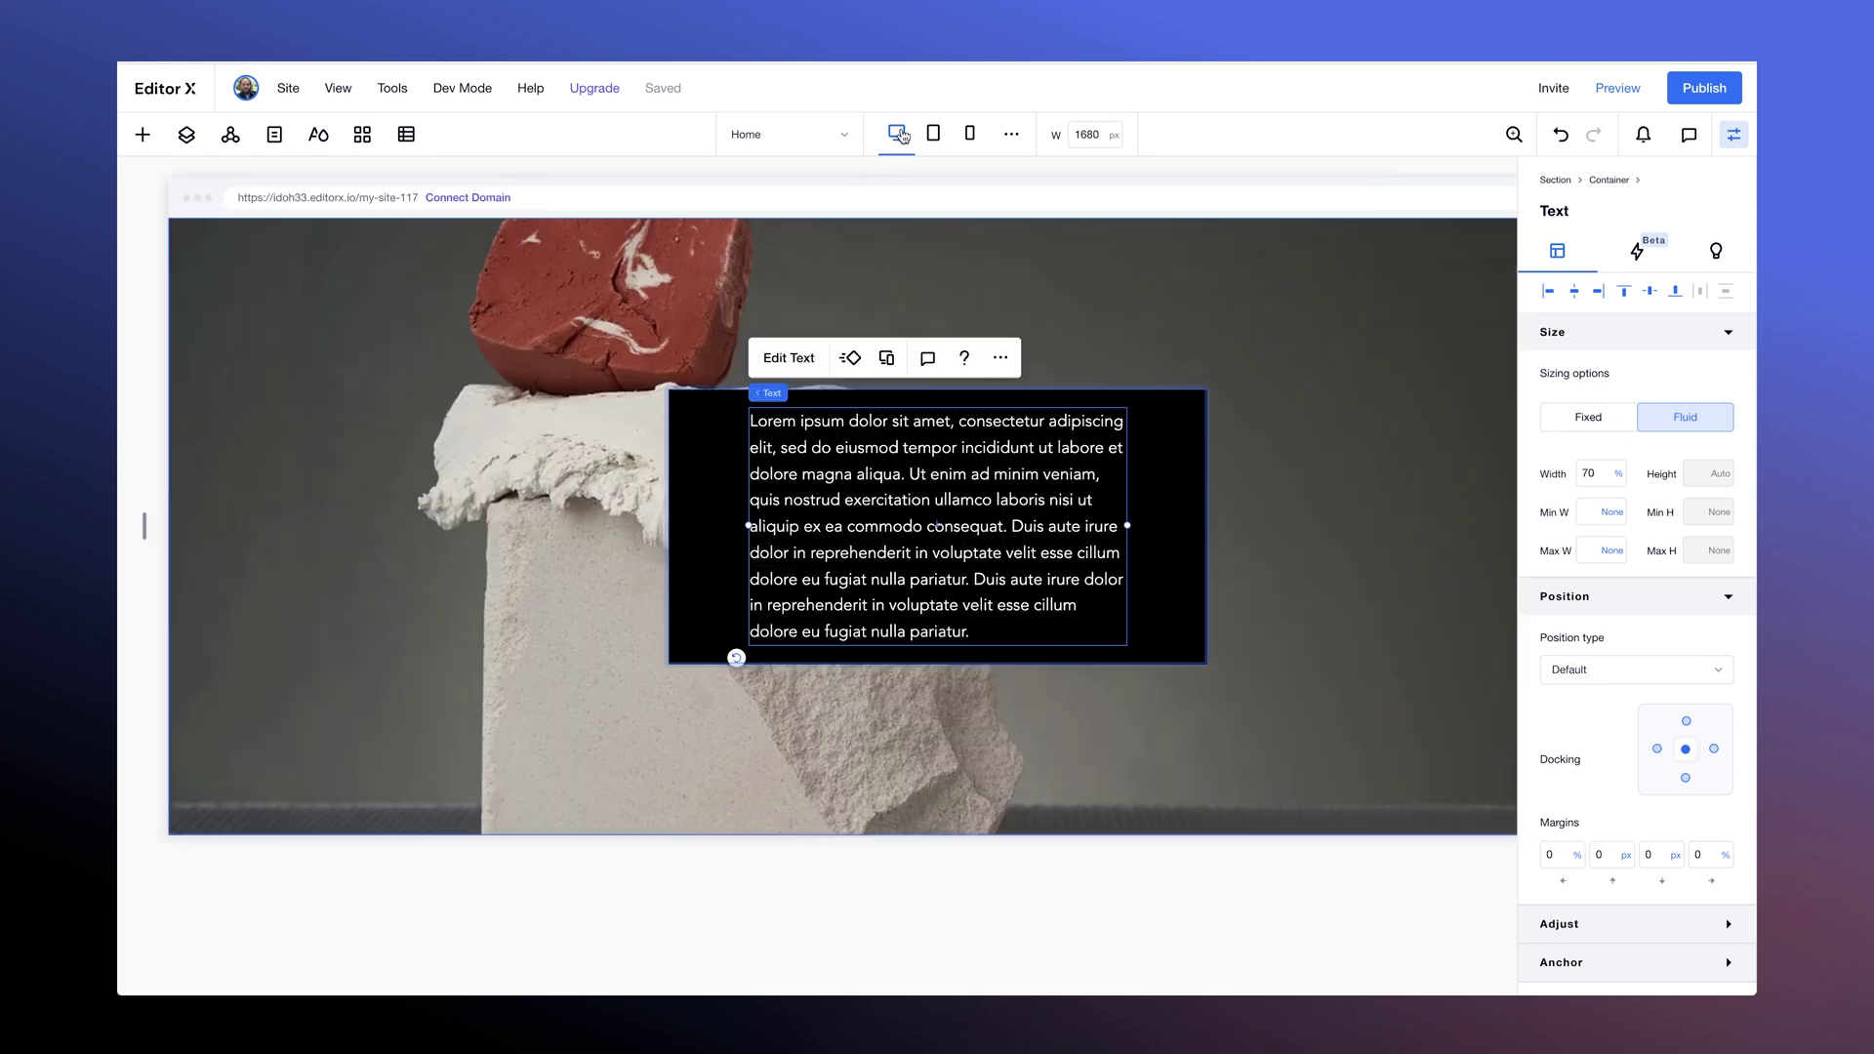
click(1159, 474)
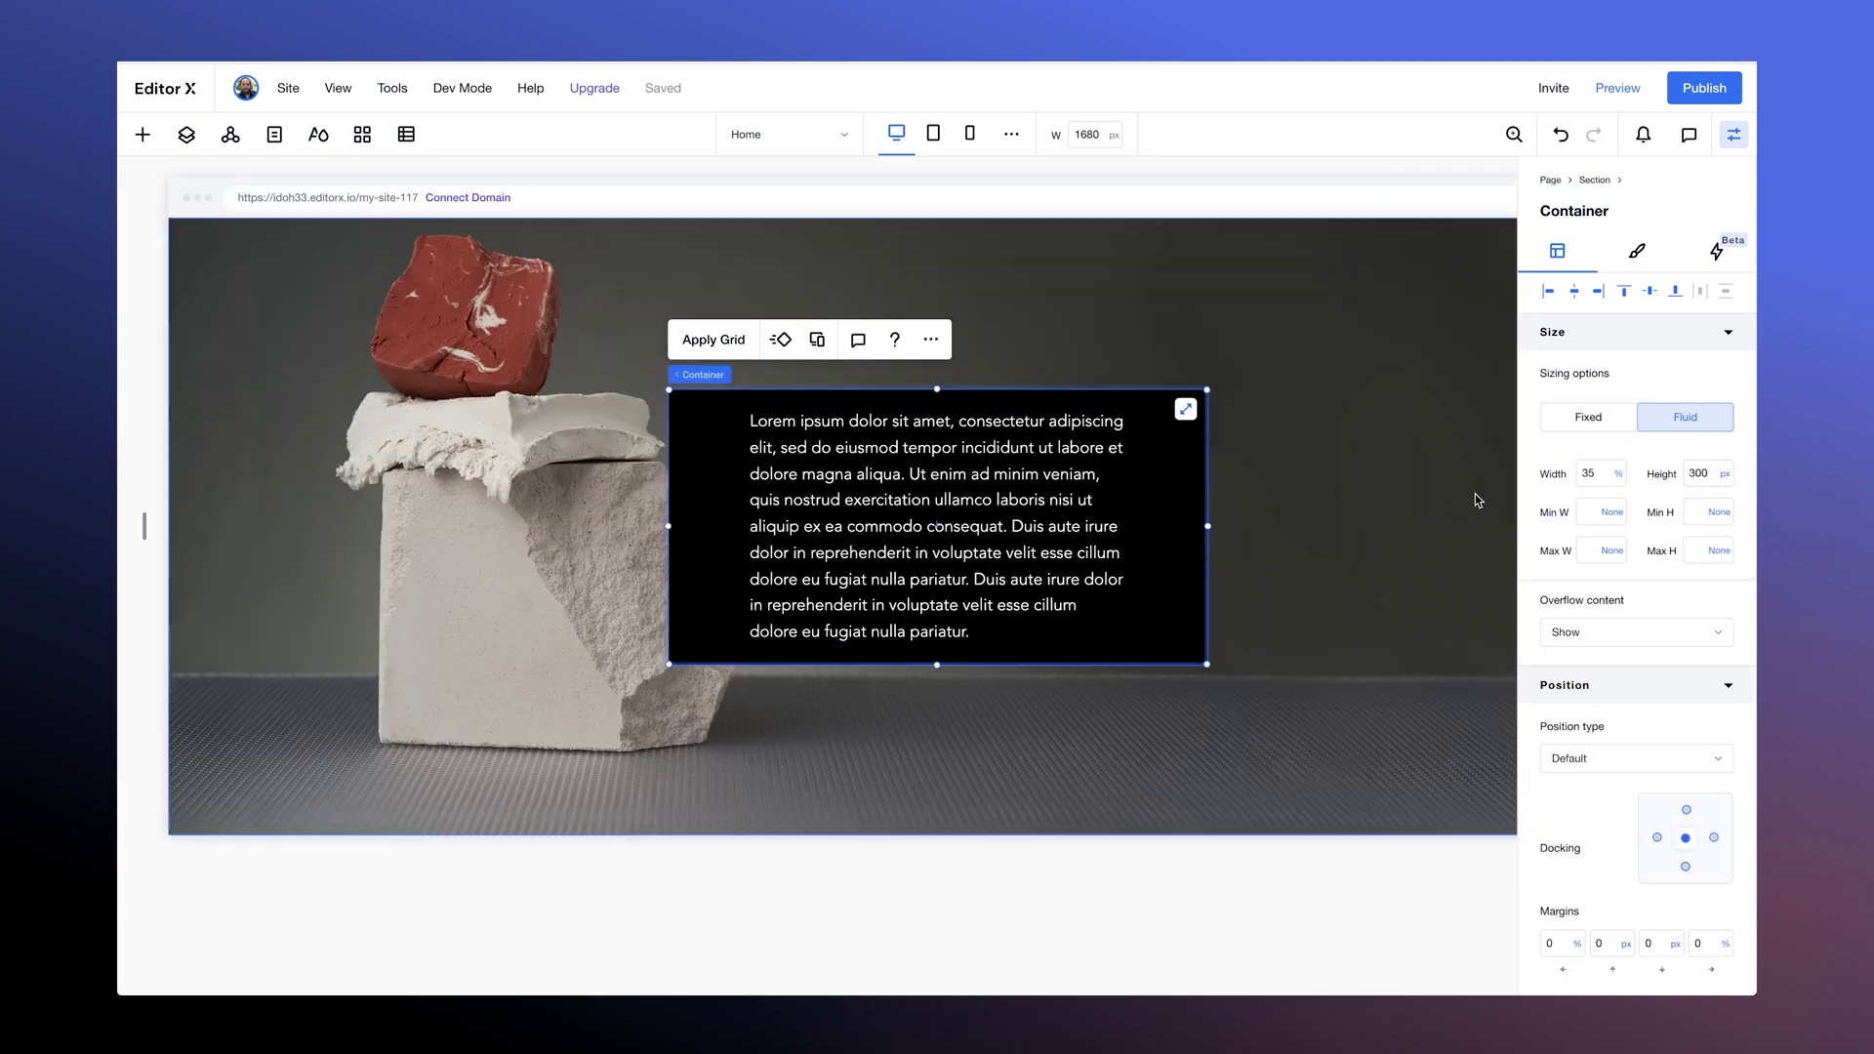
click(1718, 475)
click(1690, 408)
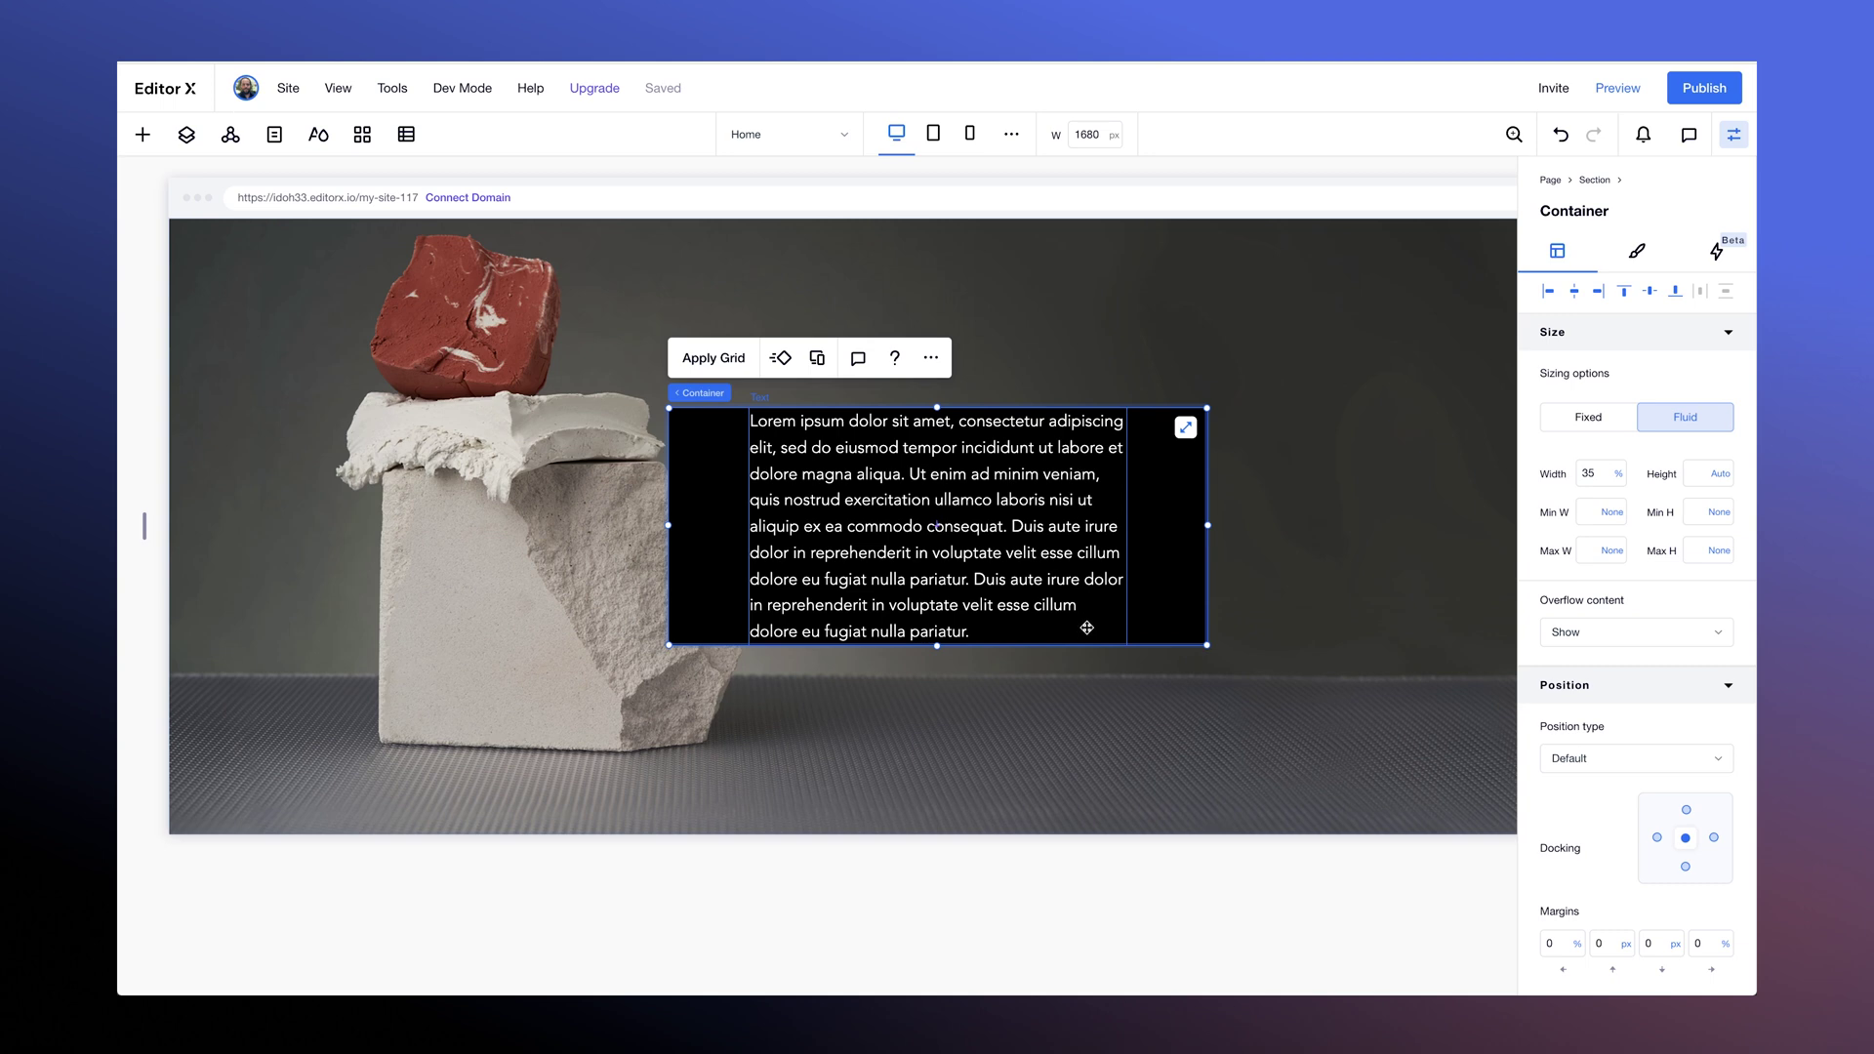
drag(144, 525, 455, 549)
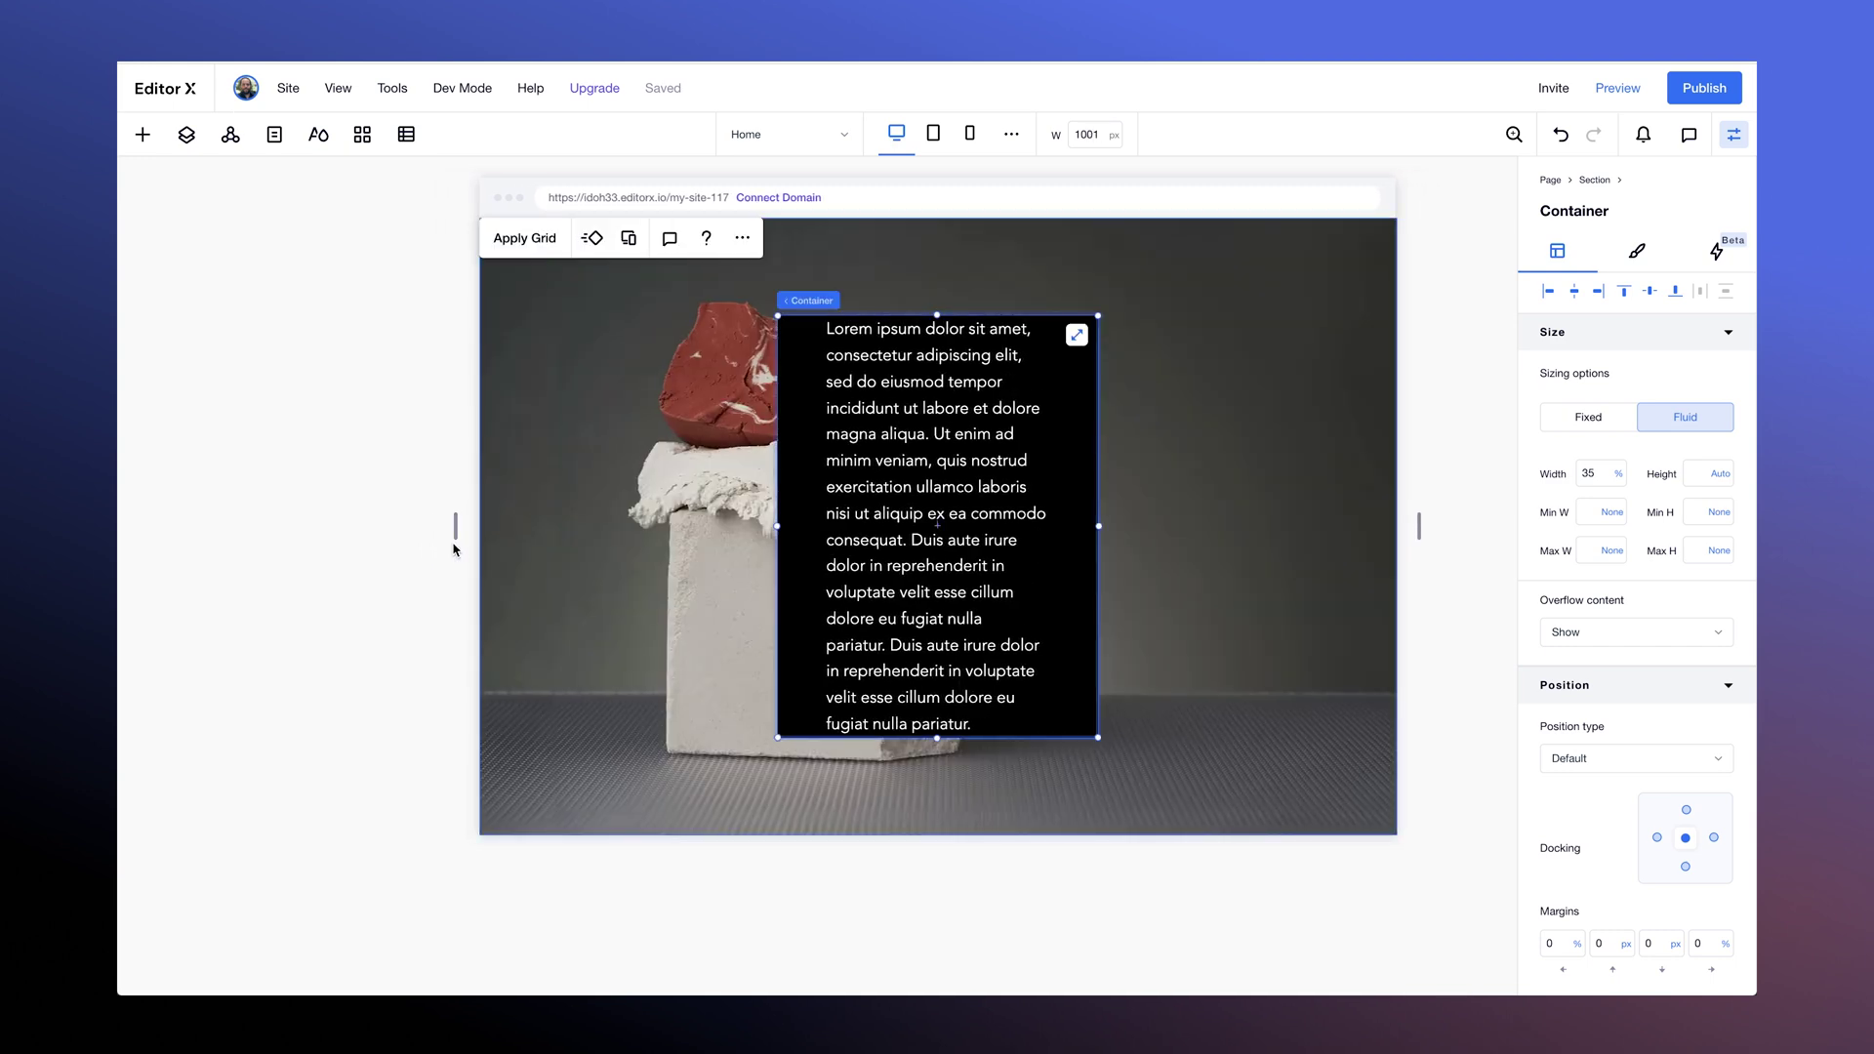
click(896, 134)
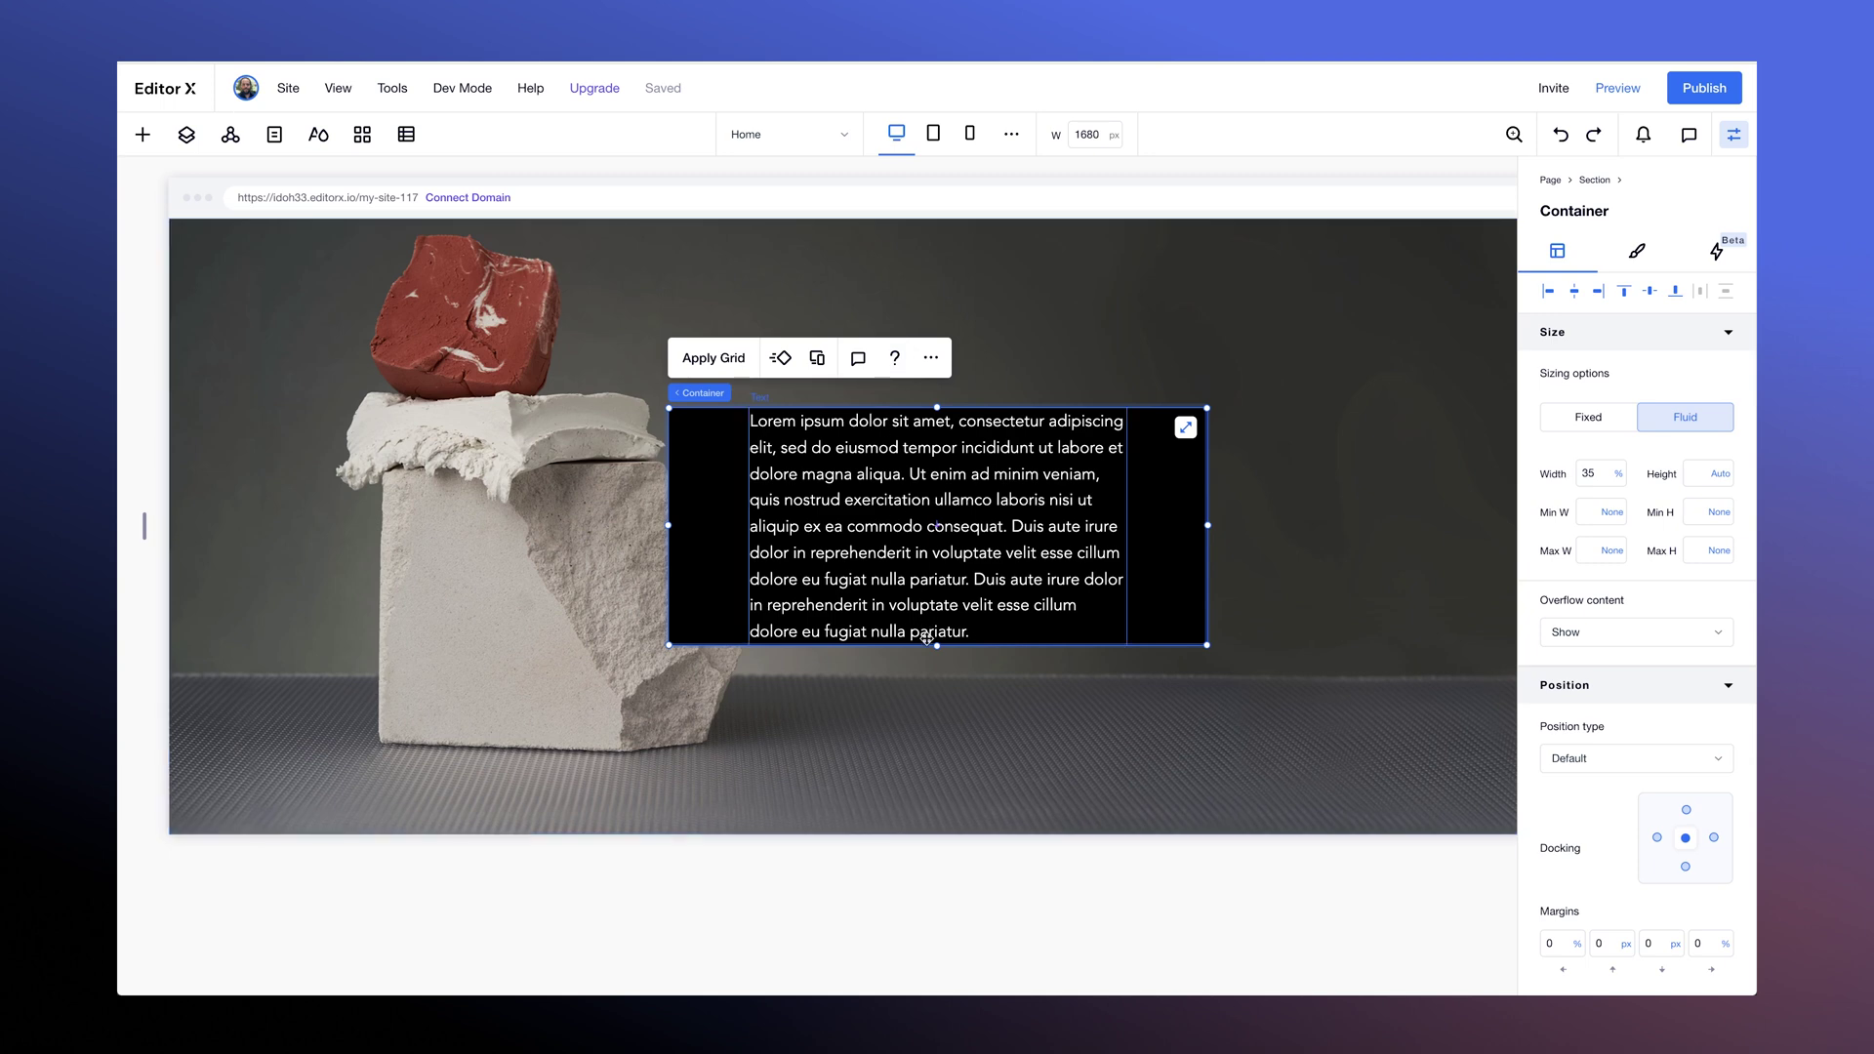
- Try 30 px top and bottom margins on the paragraph, then reset both to 0
click(917, 553)
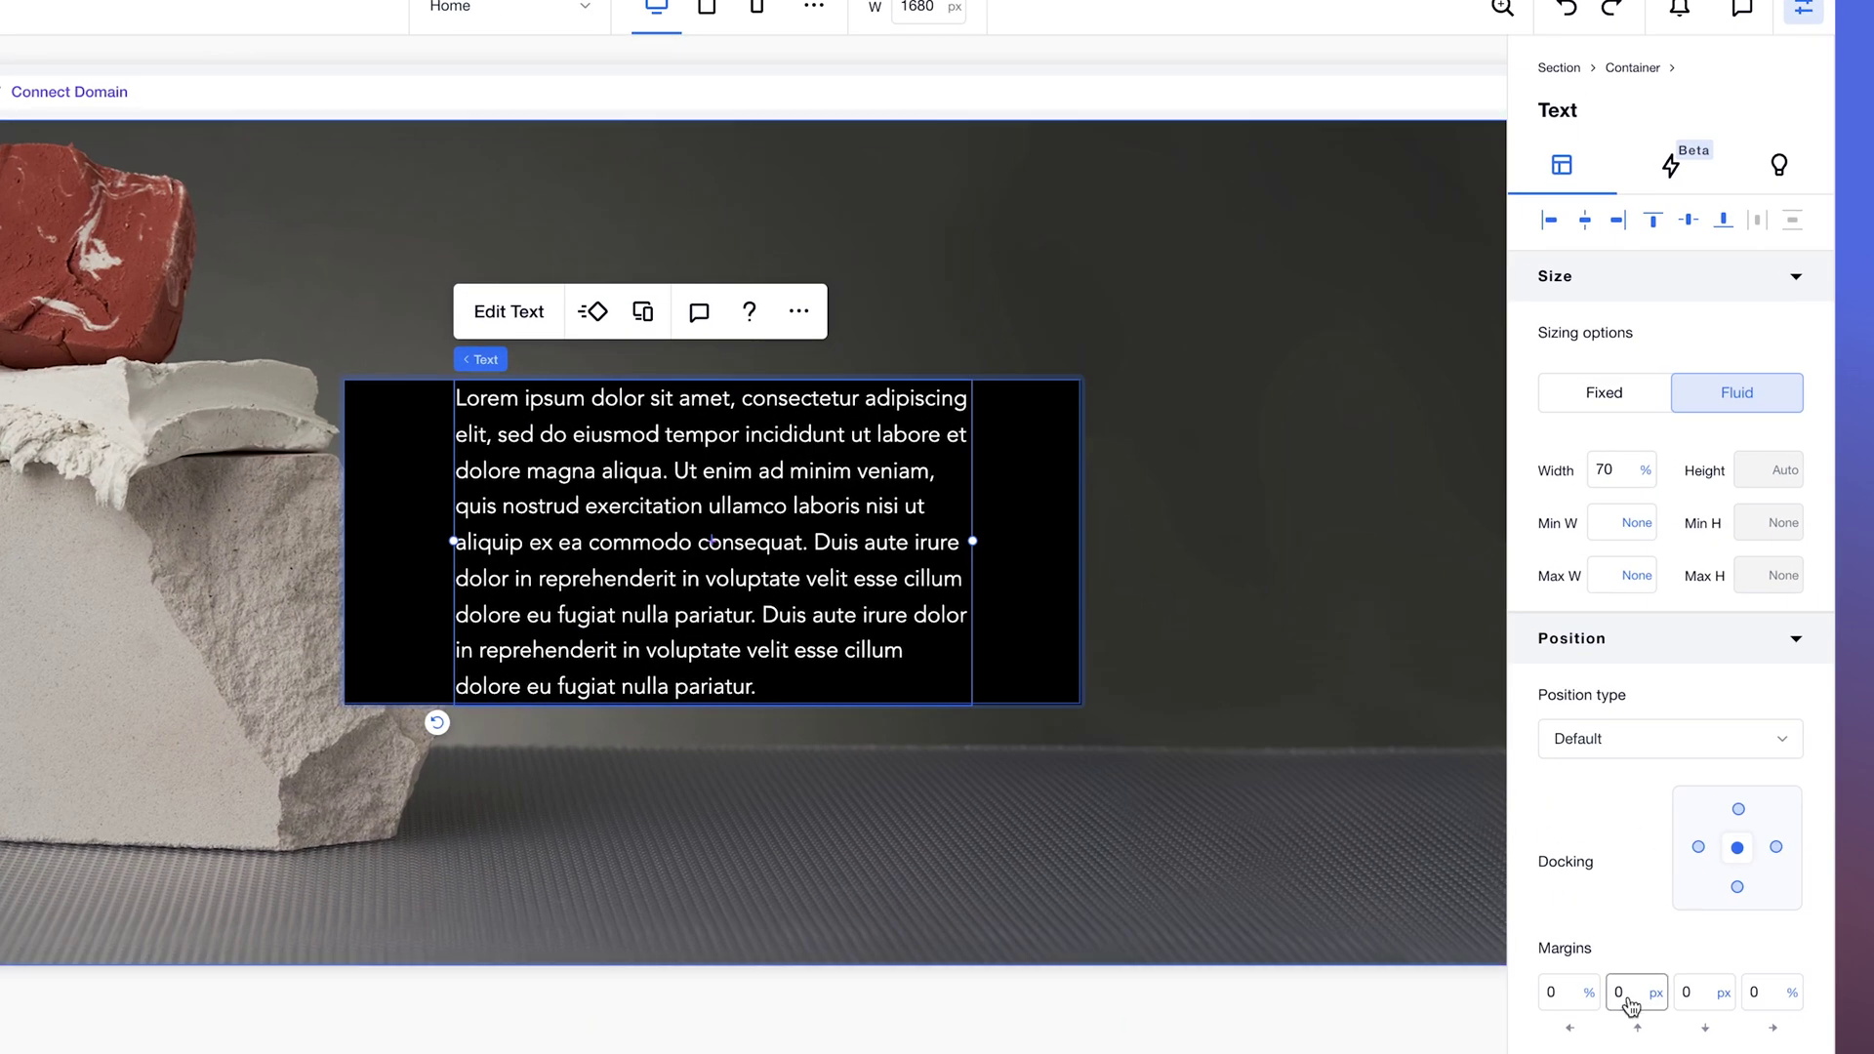
click(1626, 994)
text(30)
click(1695, 994)
text(30)
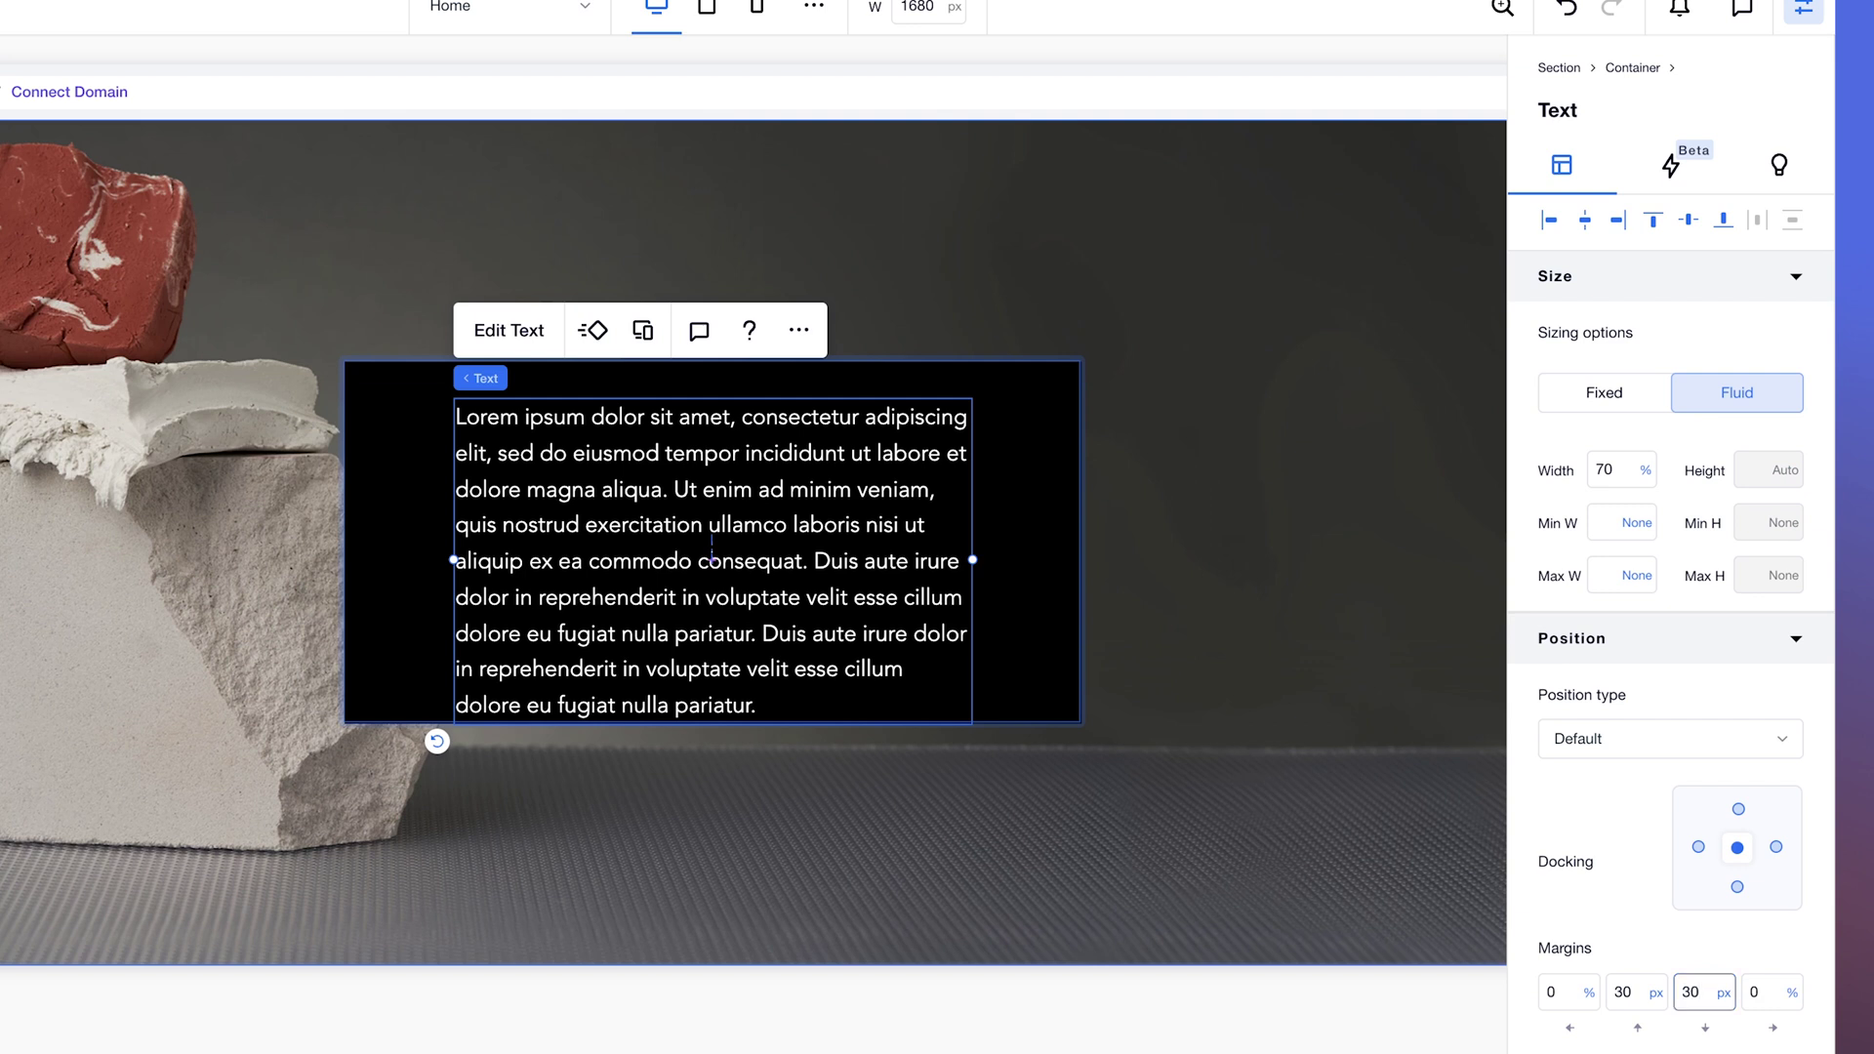
click(1627, 991)
text(0)
key(Tab)
text(0)
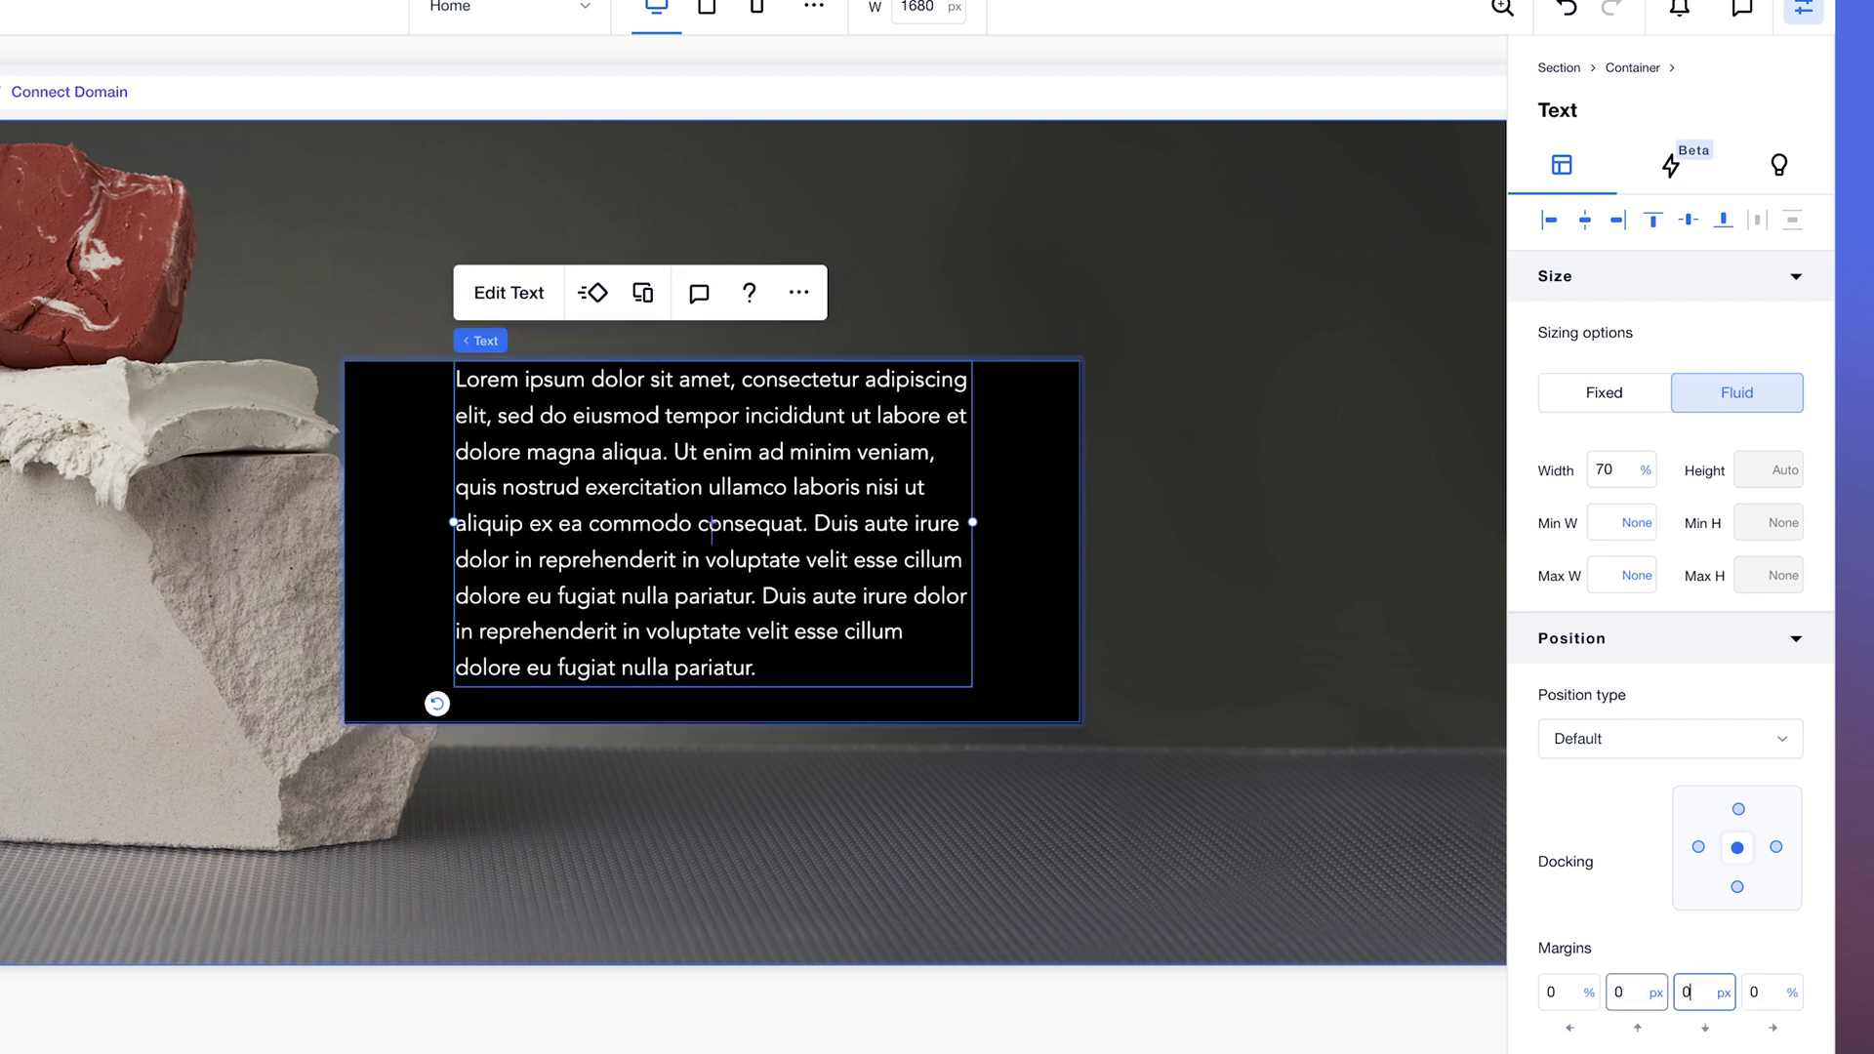
- Give the container around the paragraph 30 px top and bottom padding
click(986, 615)
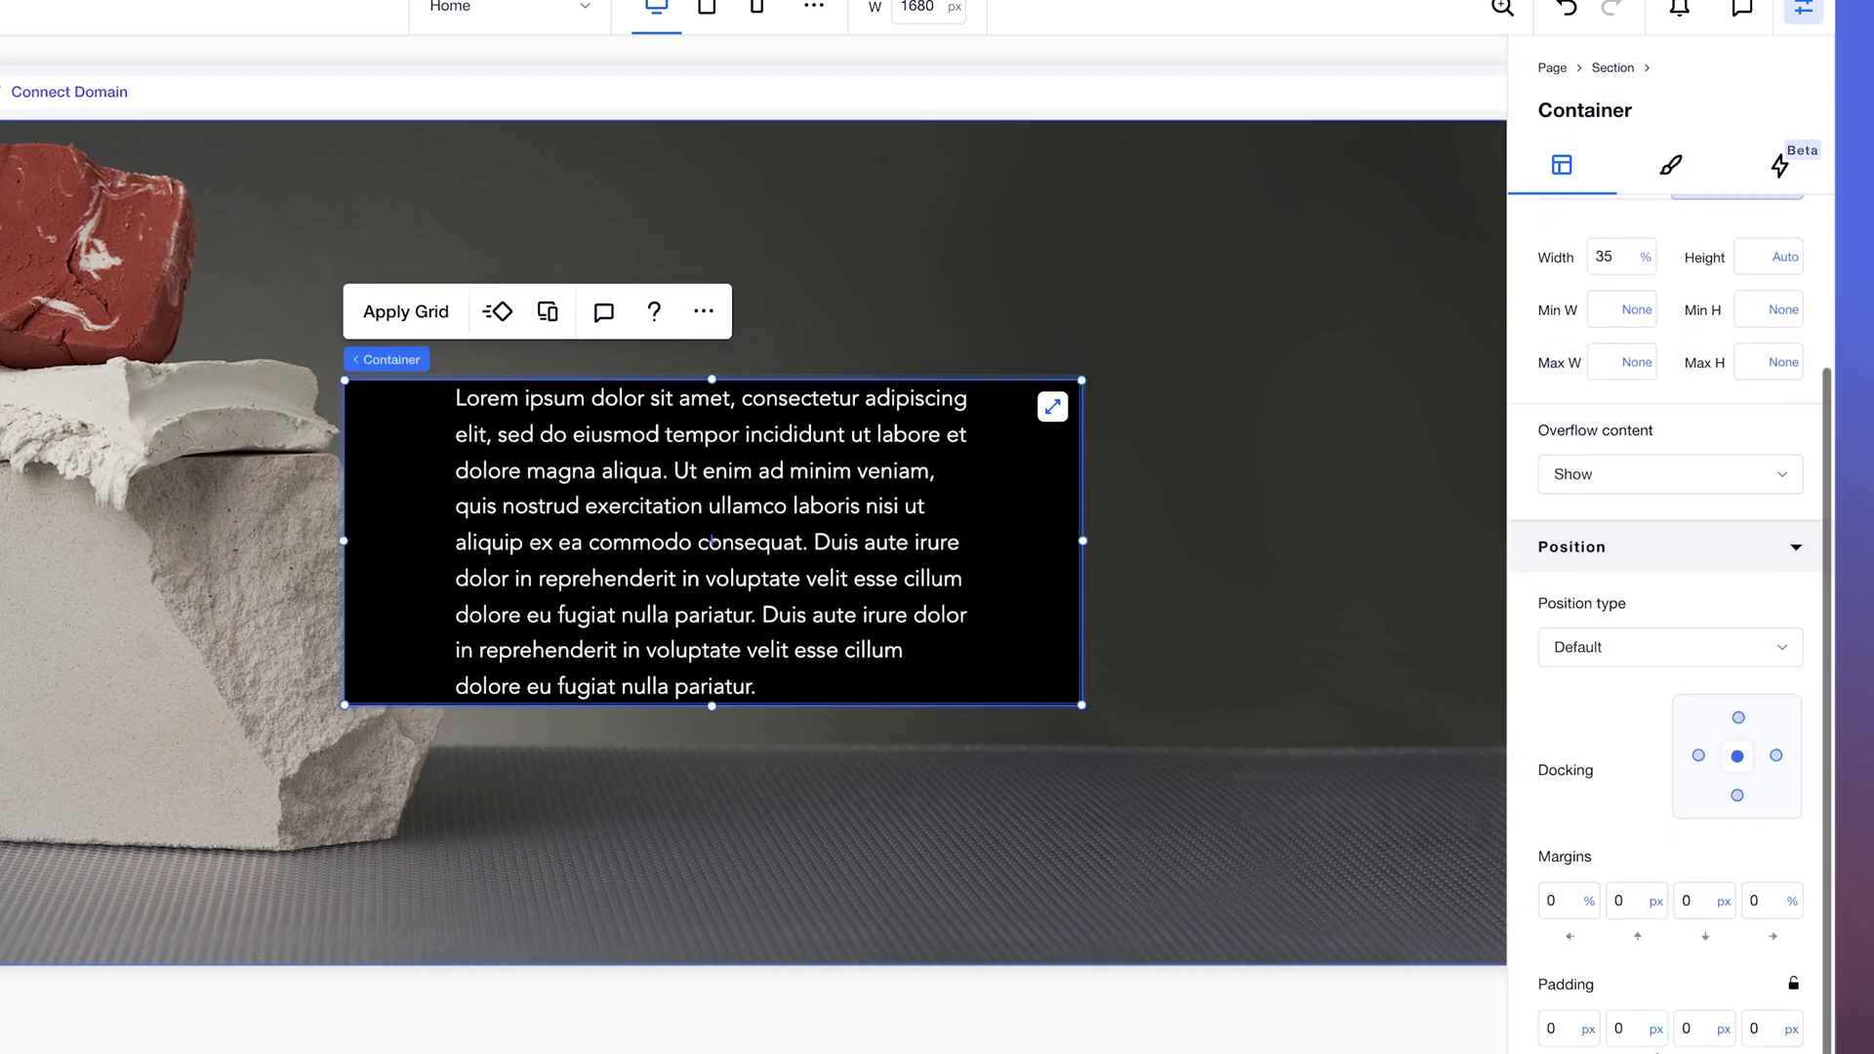
scroll(1659, 878, down, 1)
click(1626, 998)
text(30)
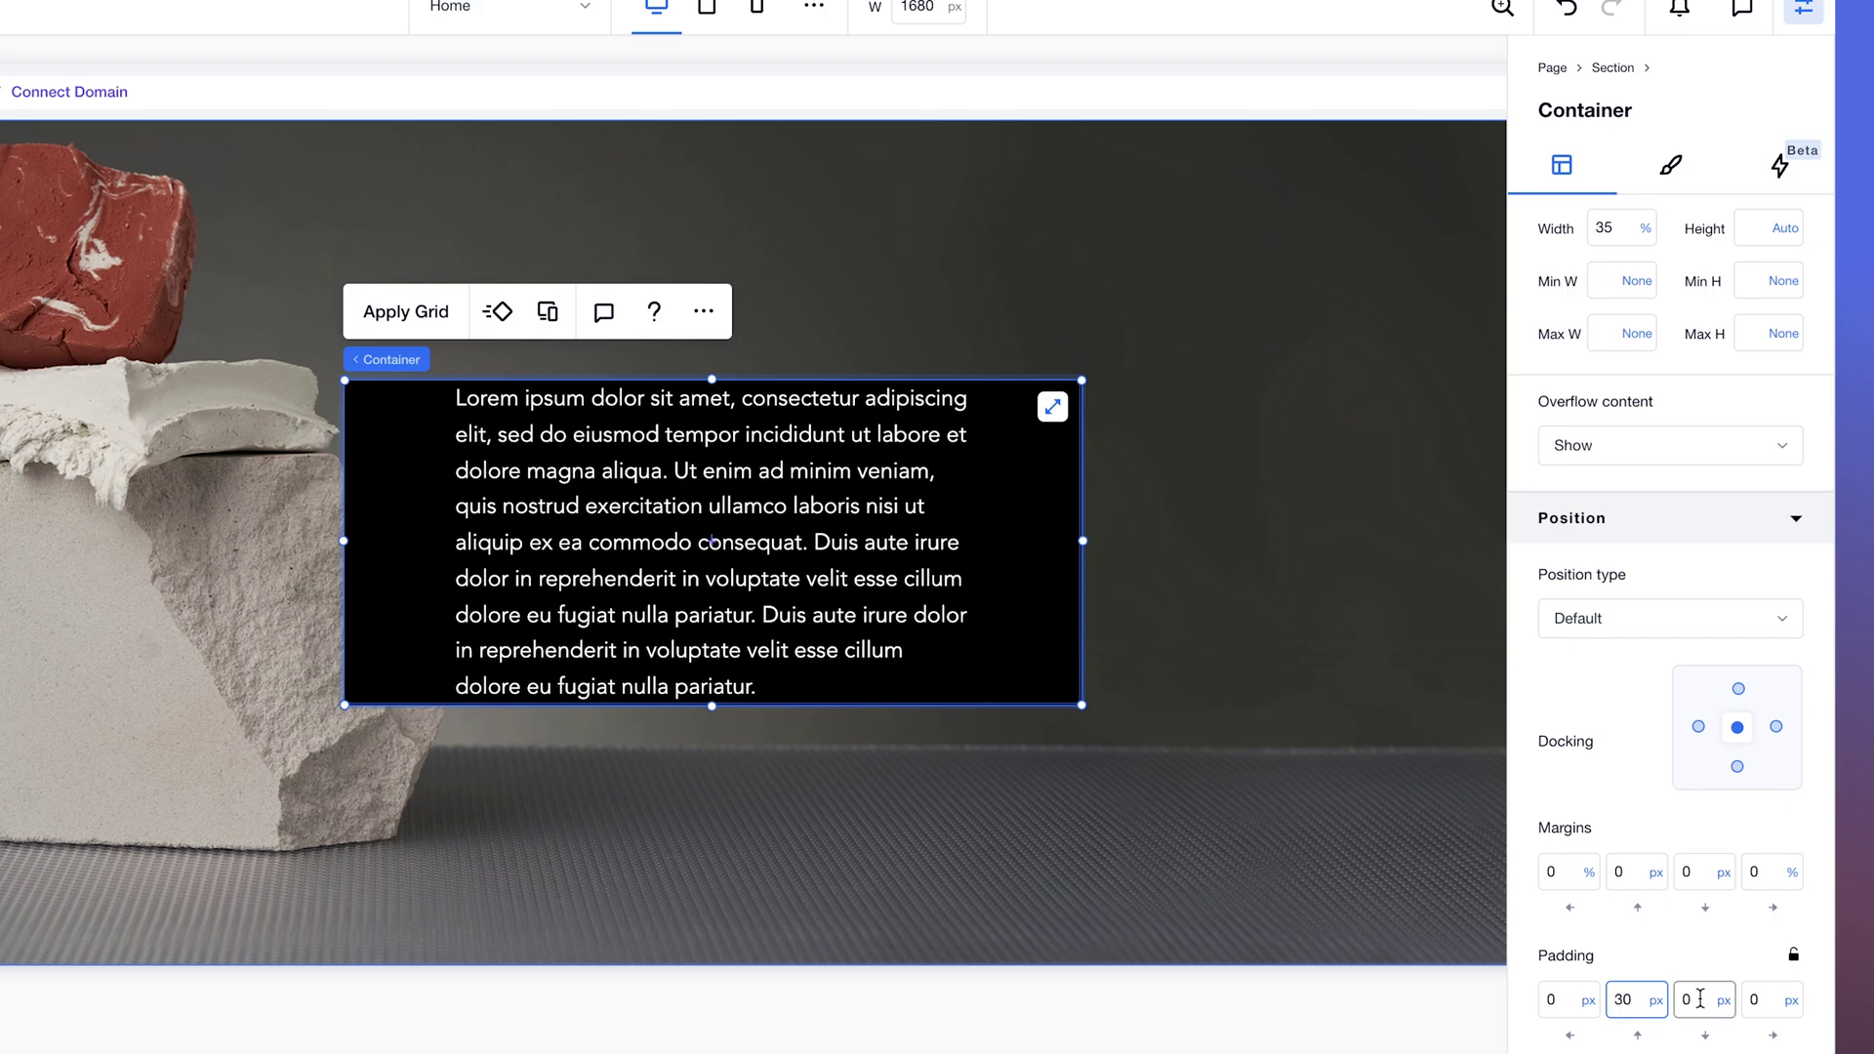
click(1700, 998)
text(30)
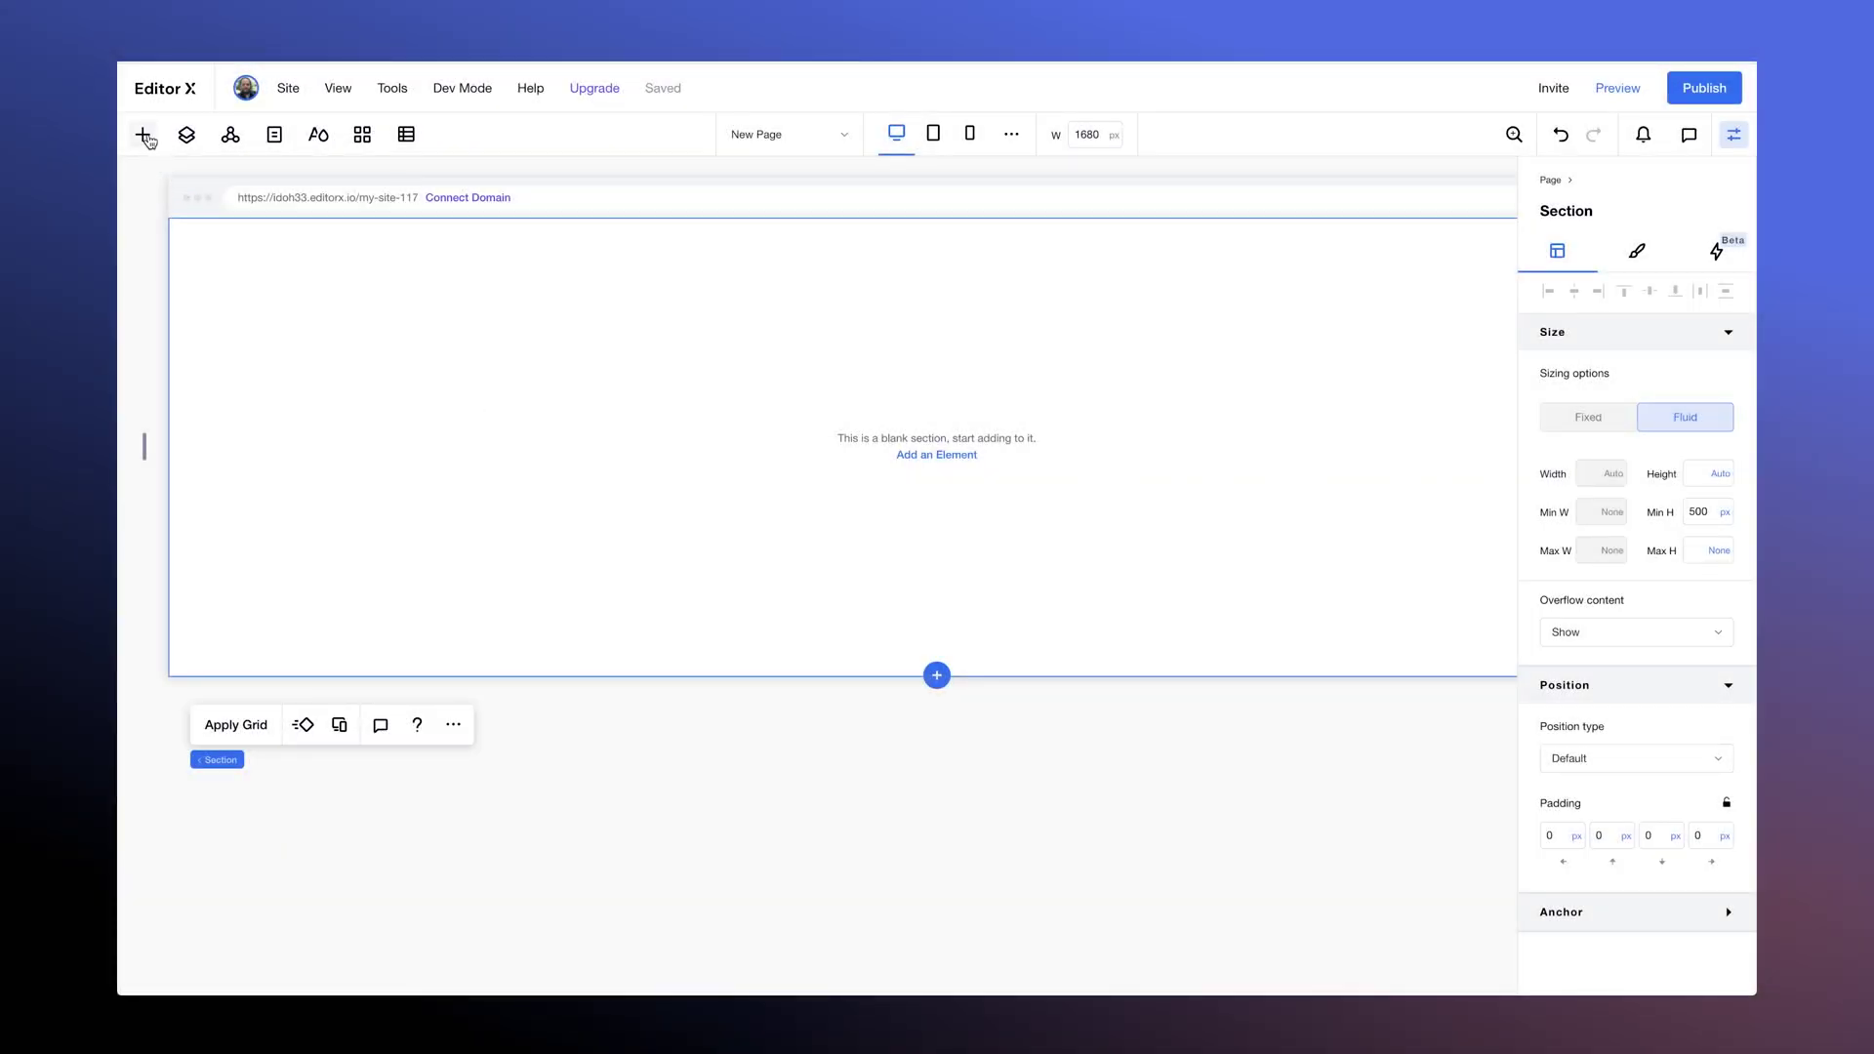
- Drag a Container from Quick Add into the blank New Page section
click(142, 135)
drag(464, 521, 964, 470)
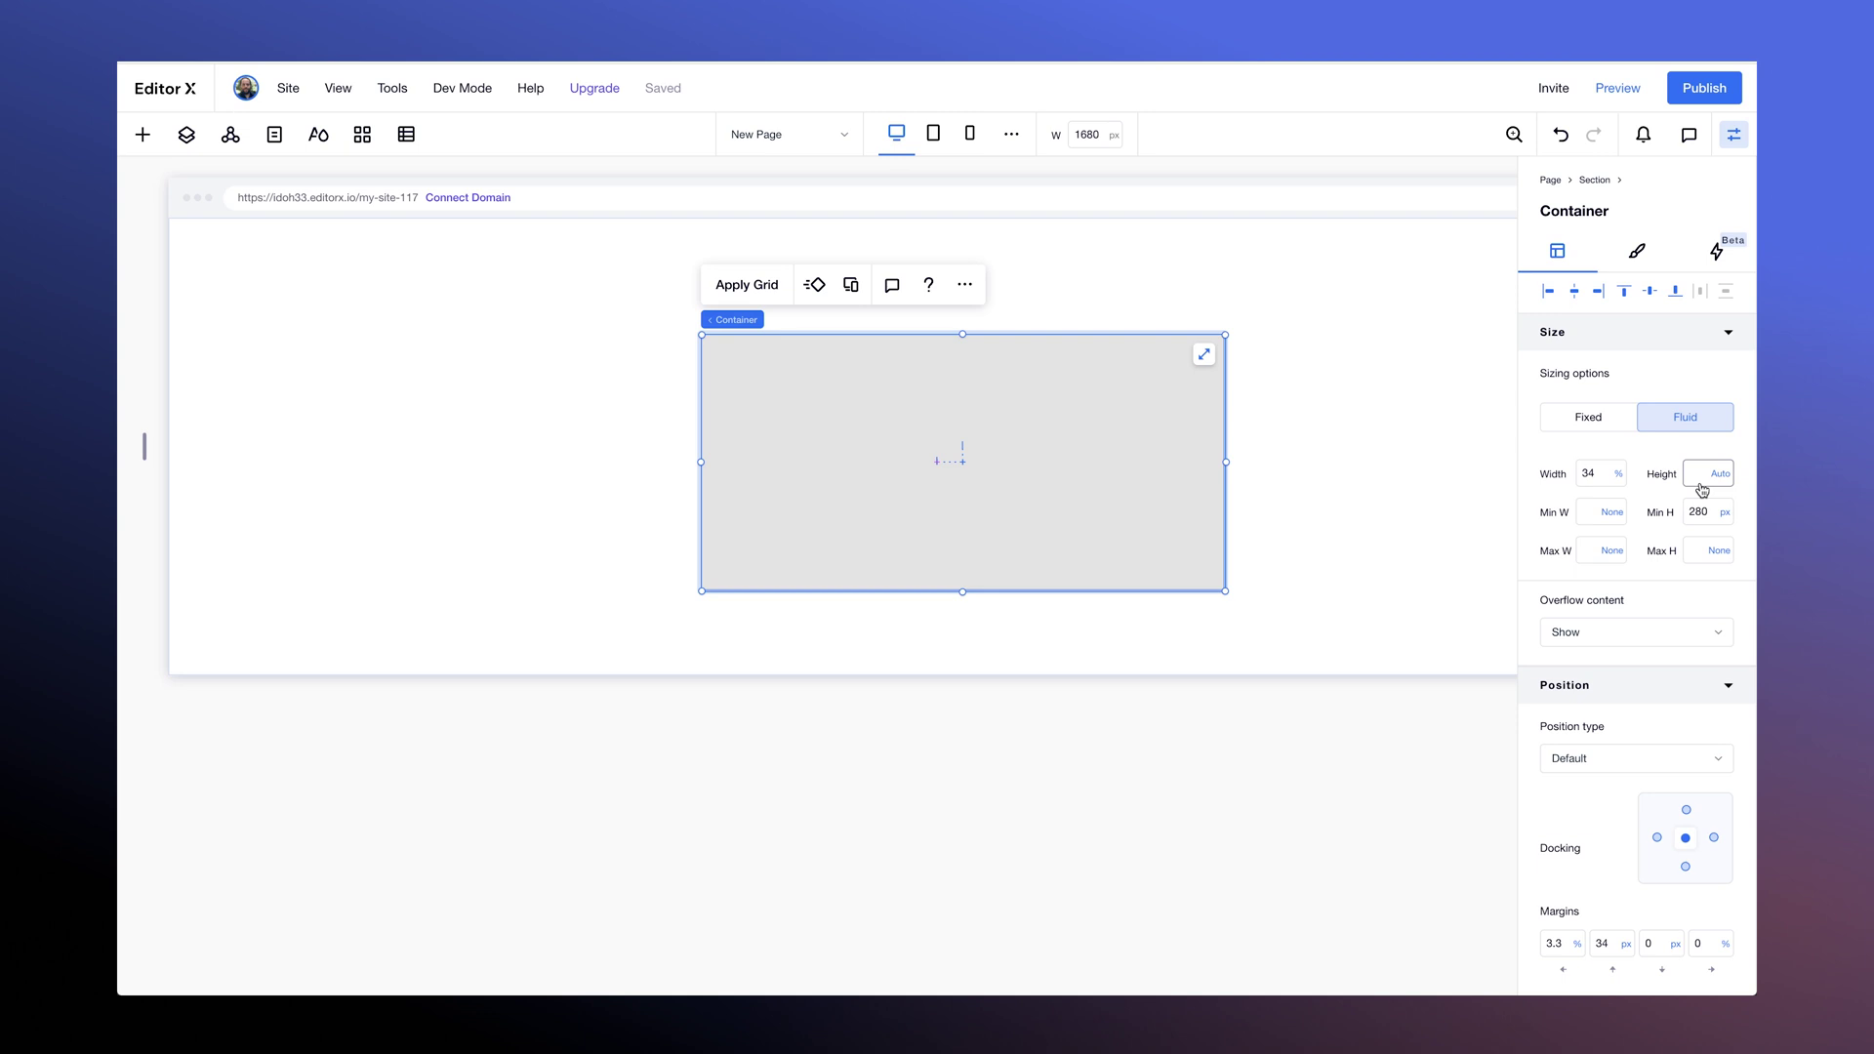
click(1723, 512)
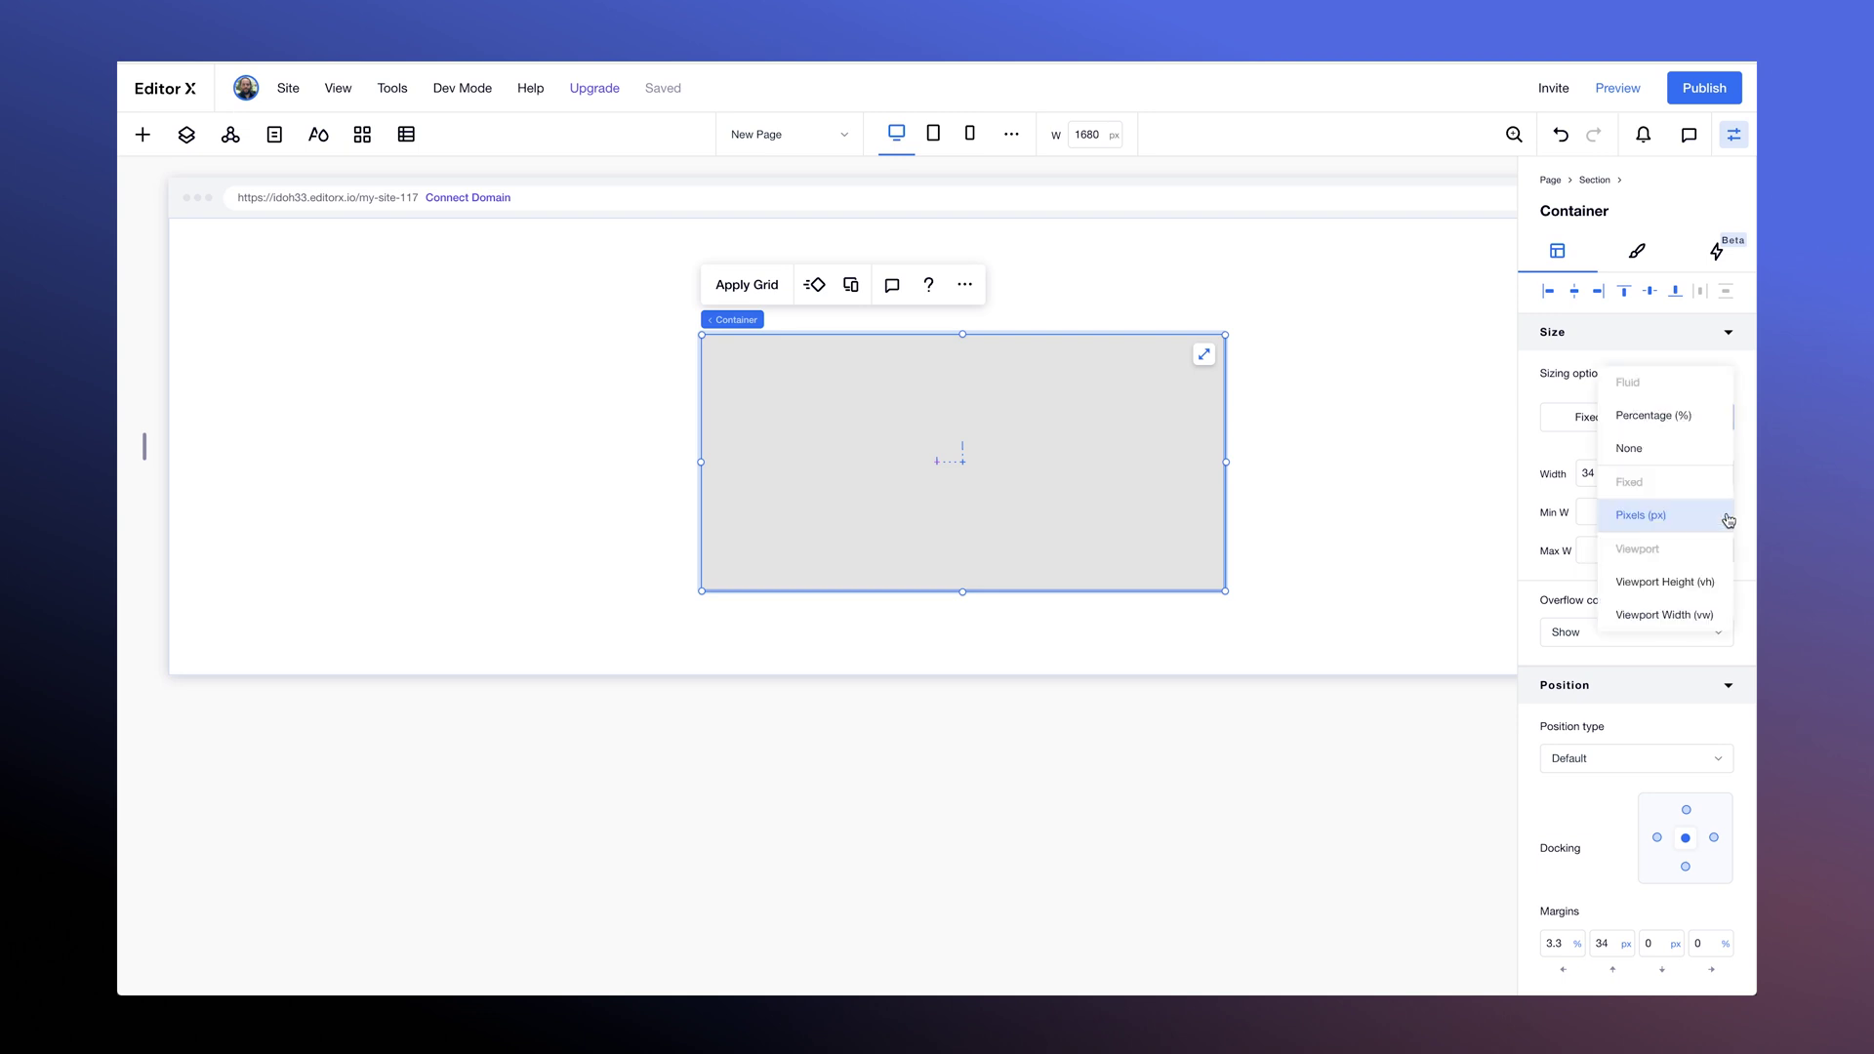
click(1679, 457)
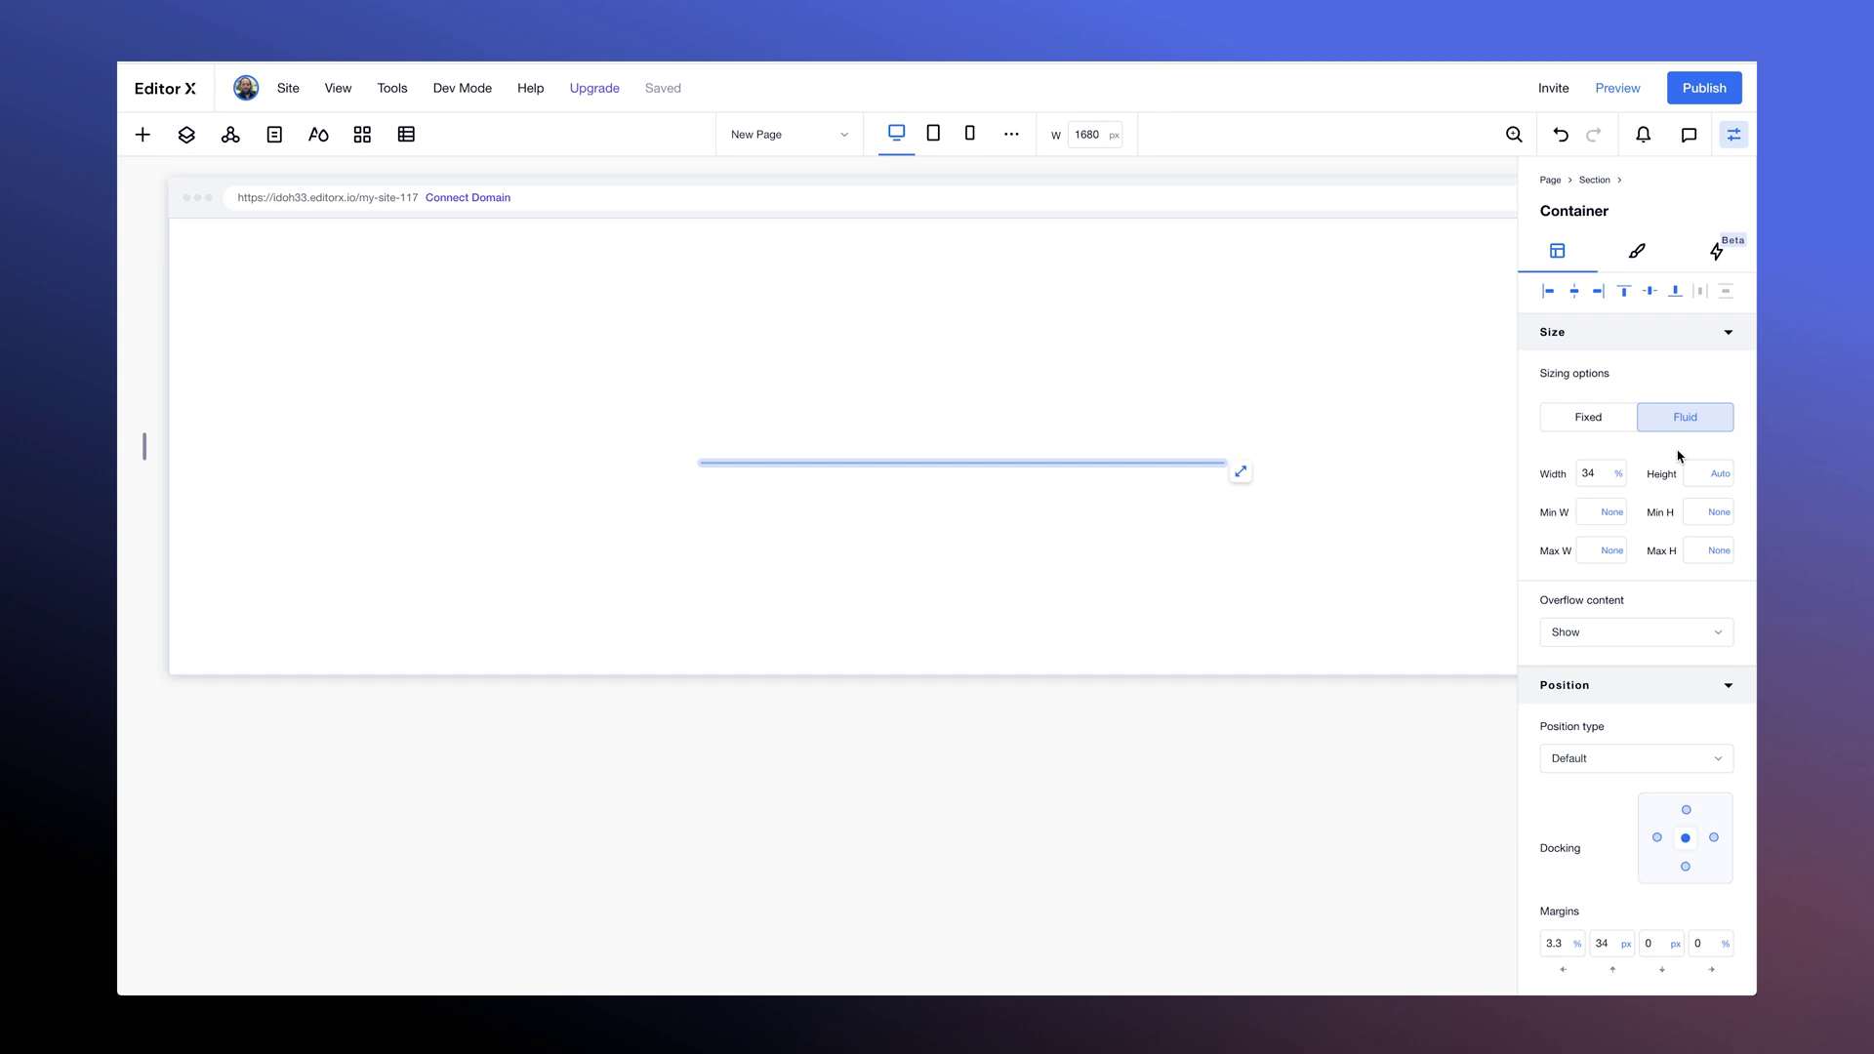
click(1562, 136)
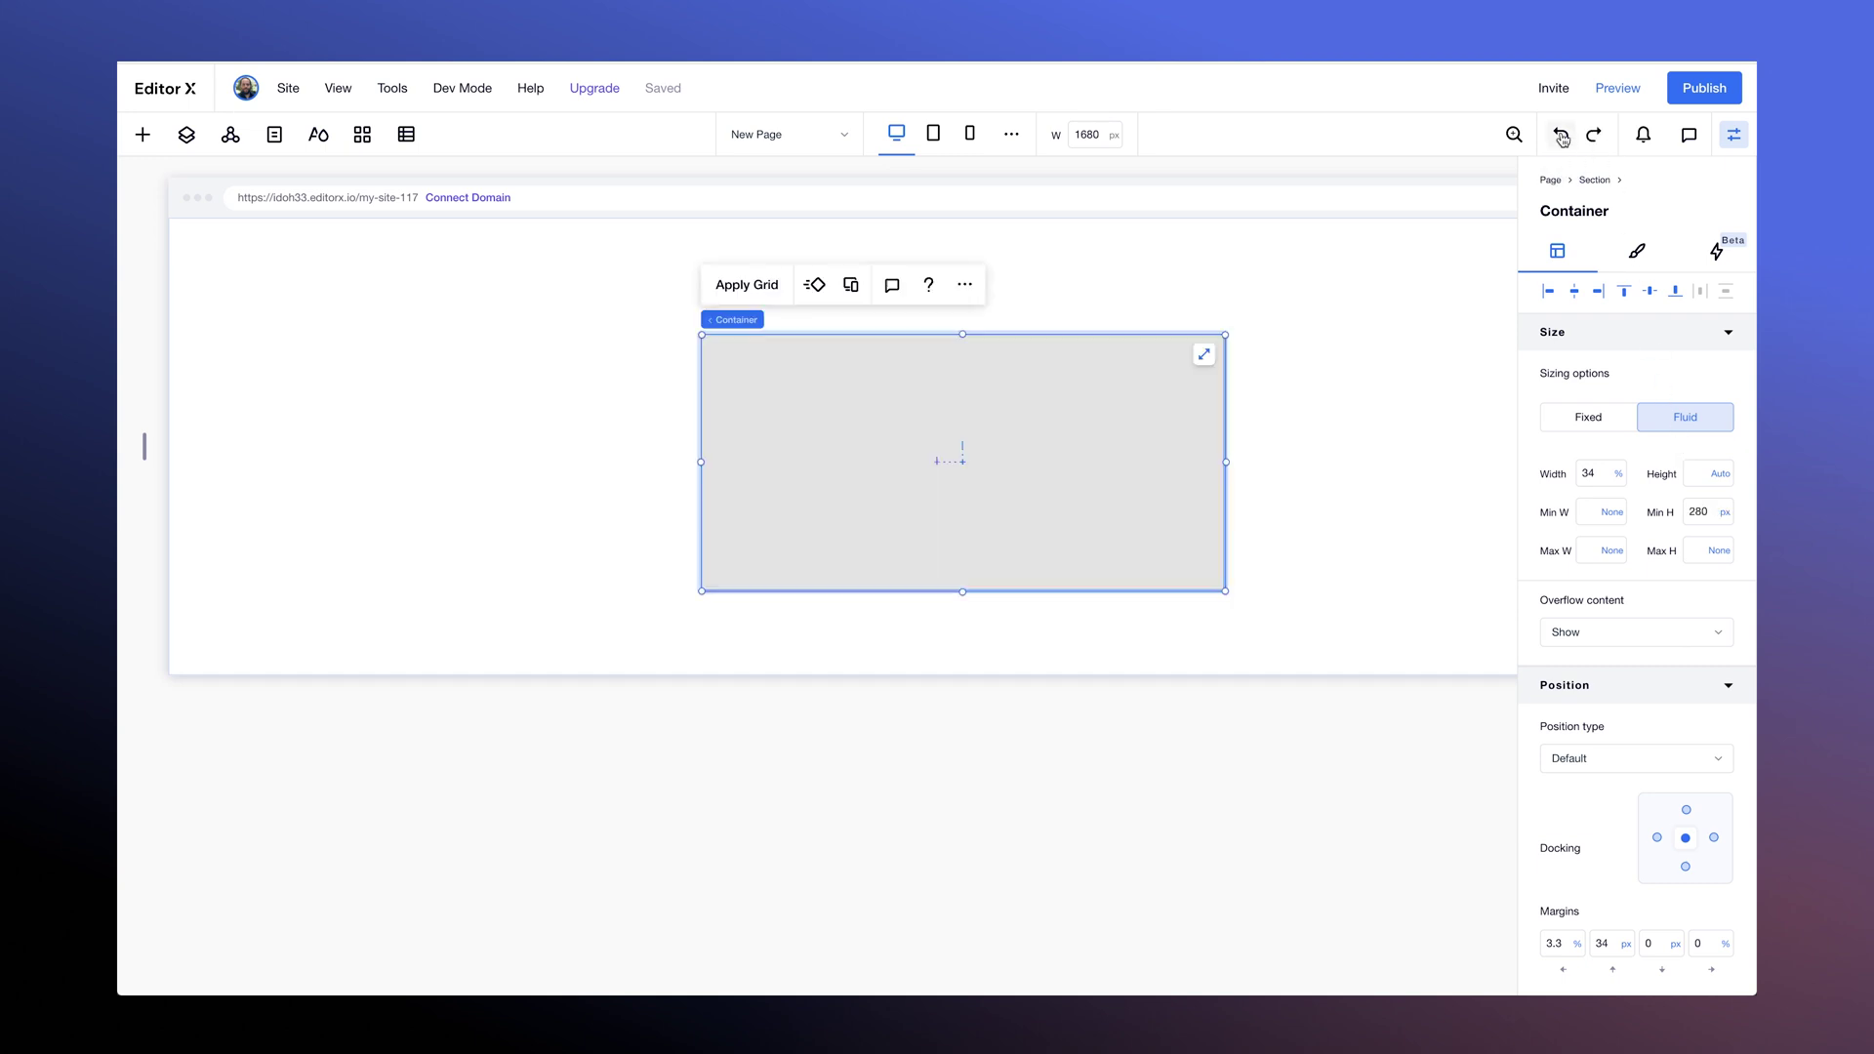
- Add a paragraph into the container, centred horizontally and vertically
click(143, 134)
drag(443, 259, 994, 461)
click(1574, 291)
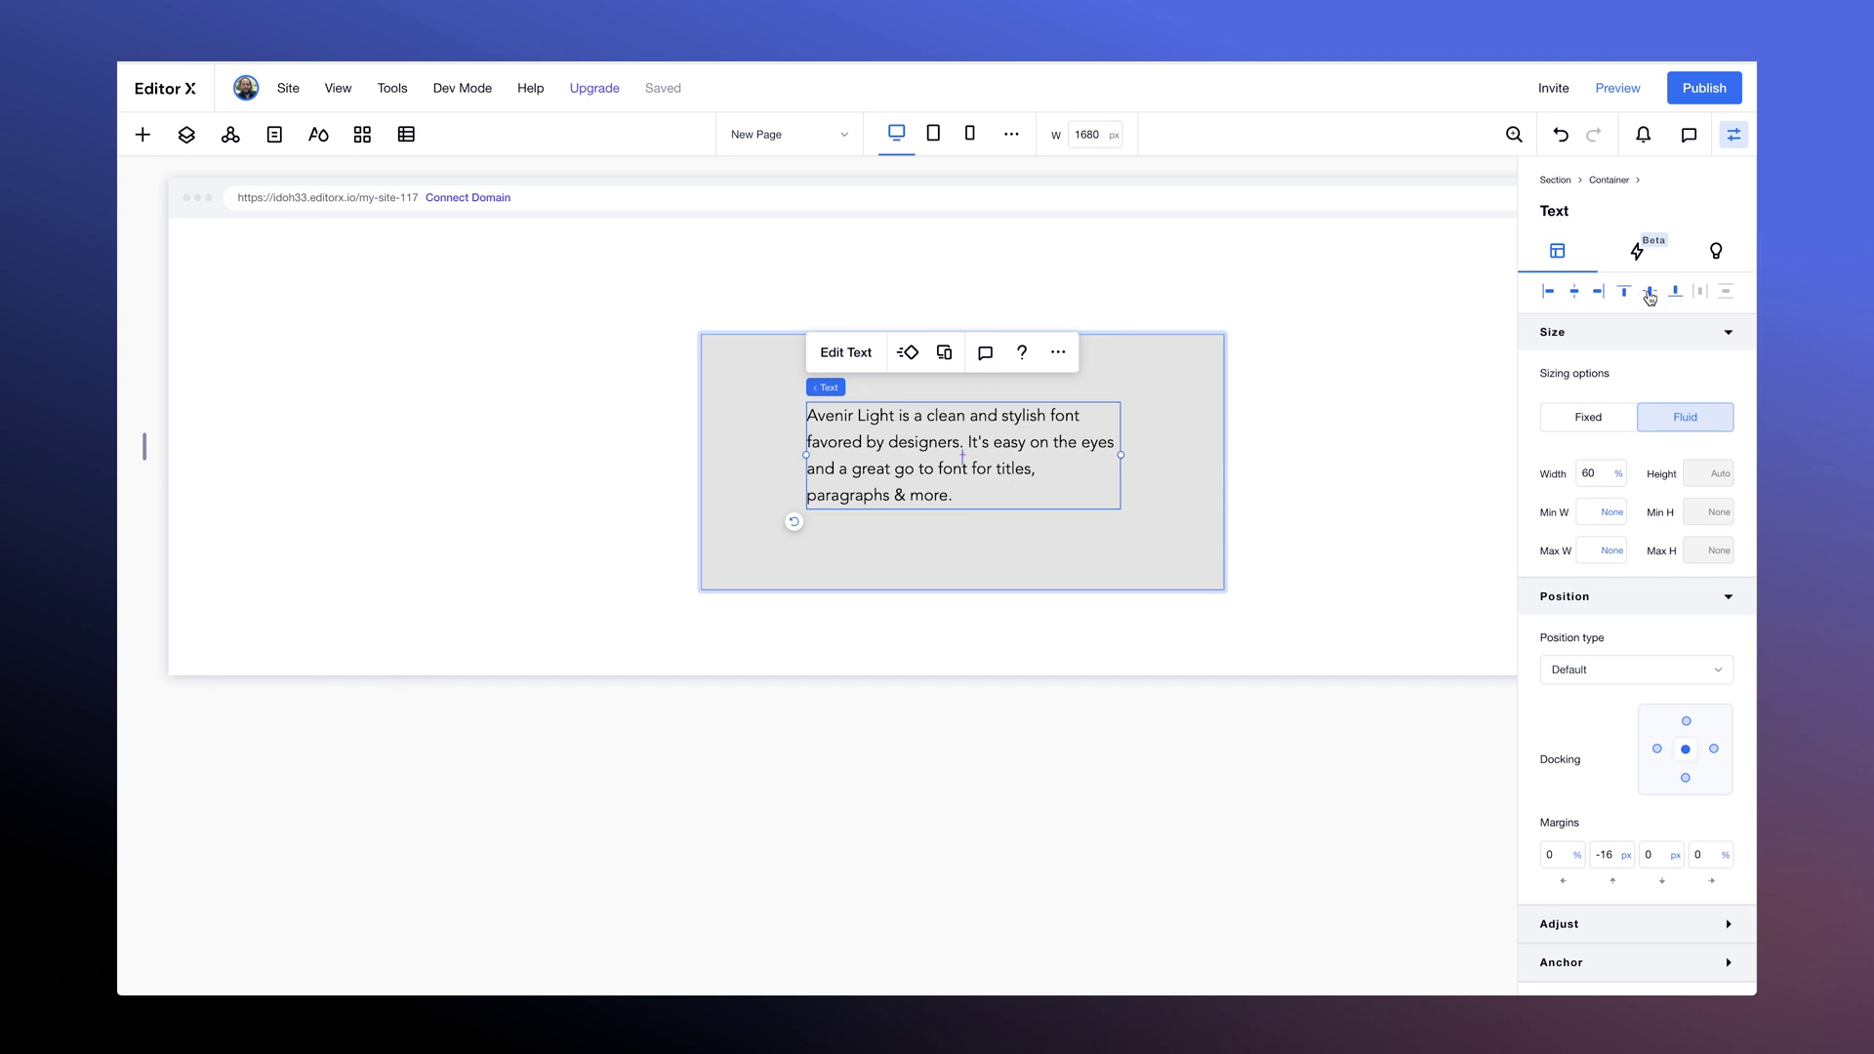
click(1650, 293)
- Remove the container's minimum height by setting its Min H unit to None
click(1201, 456)
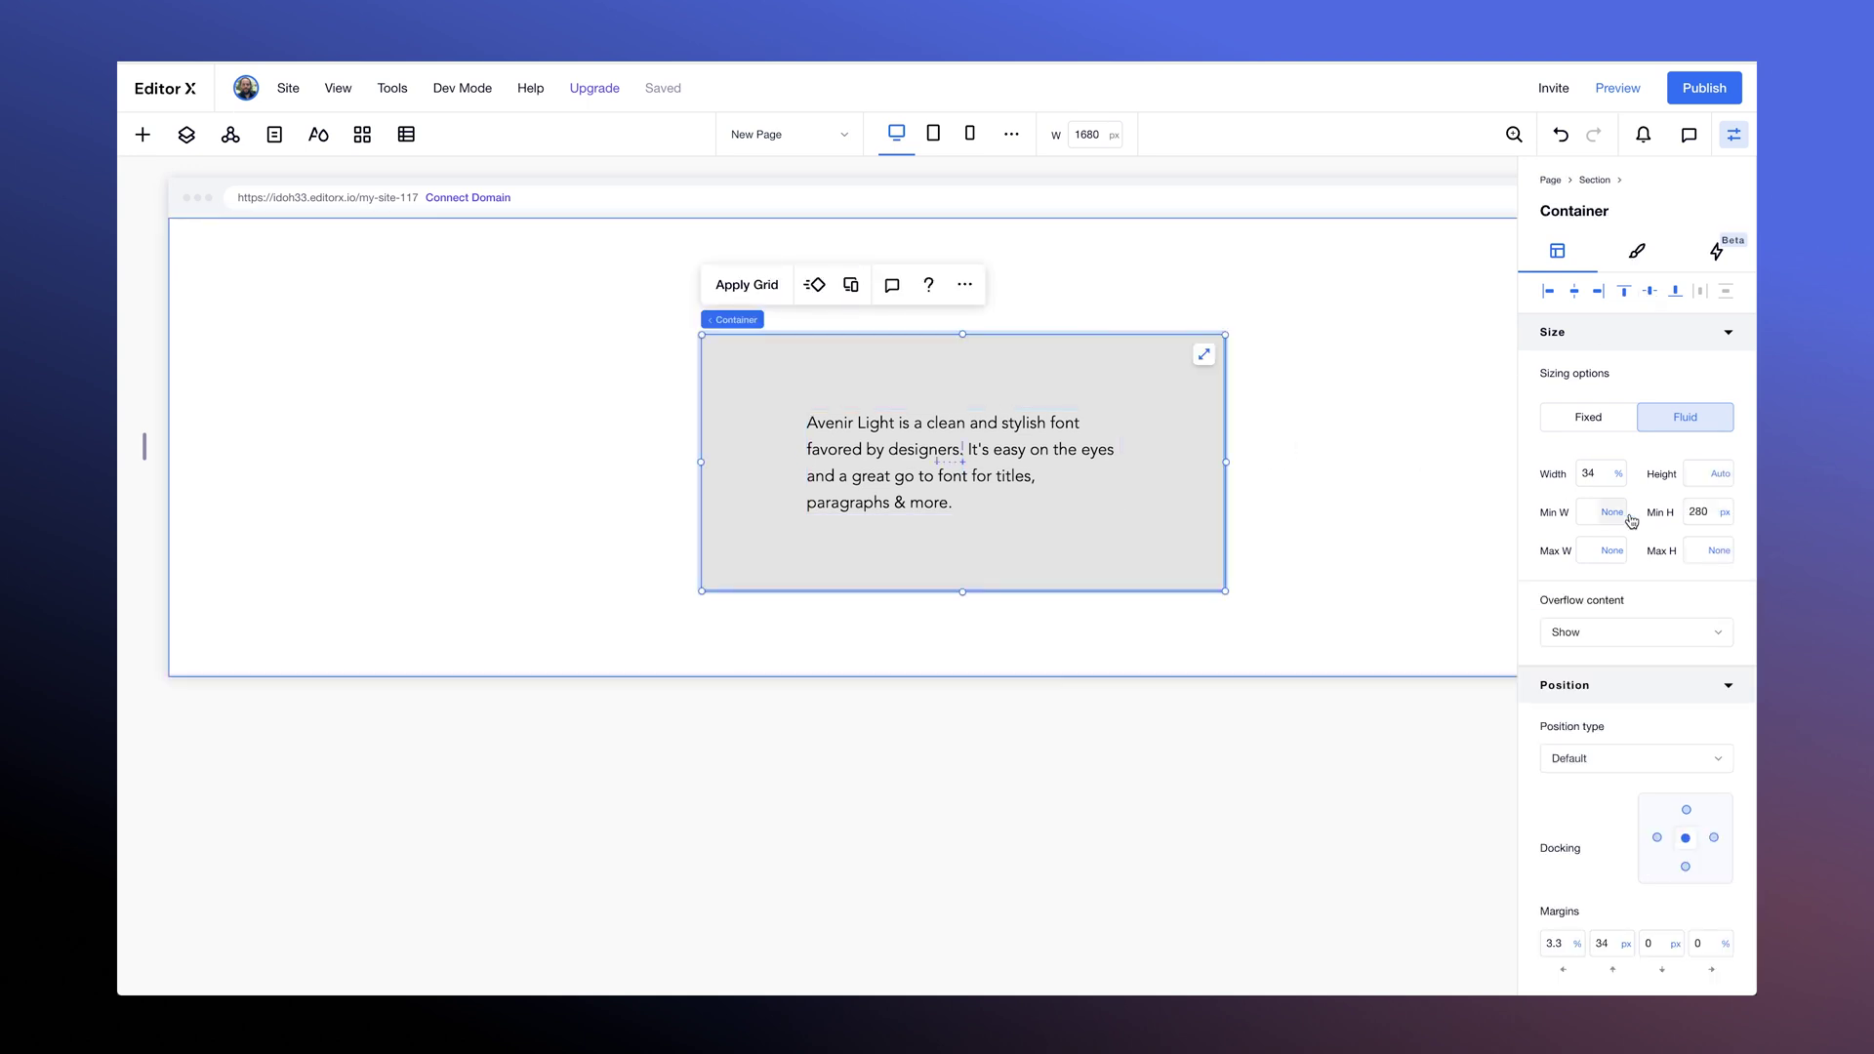
click(1722, 512)
click(1696, 464)
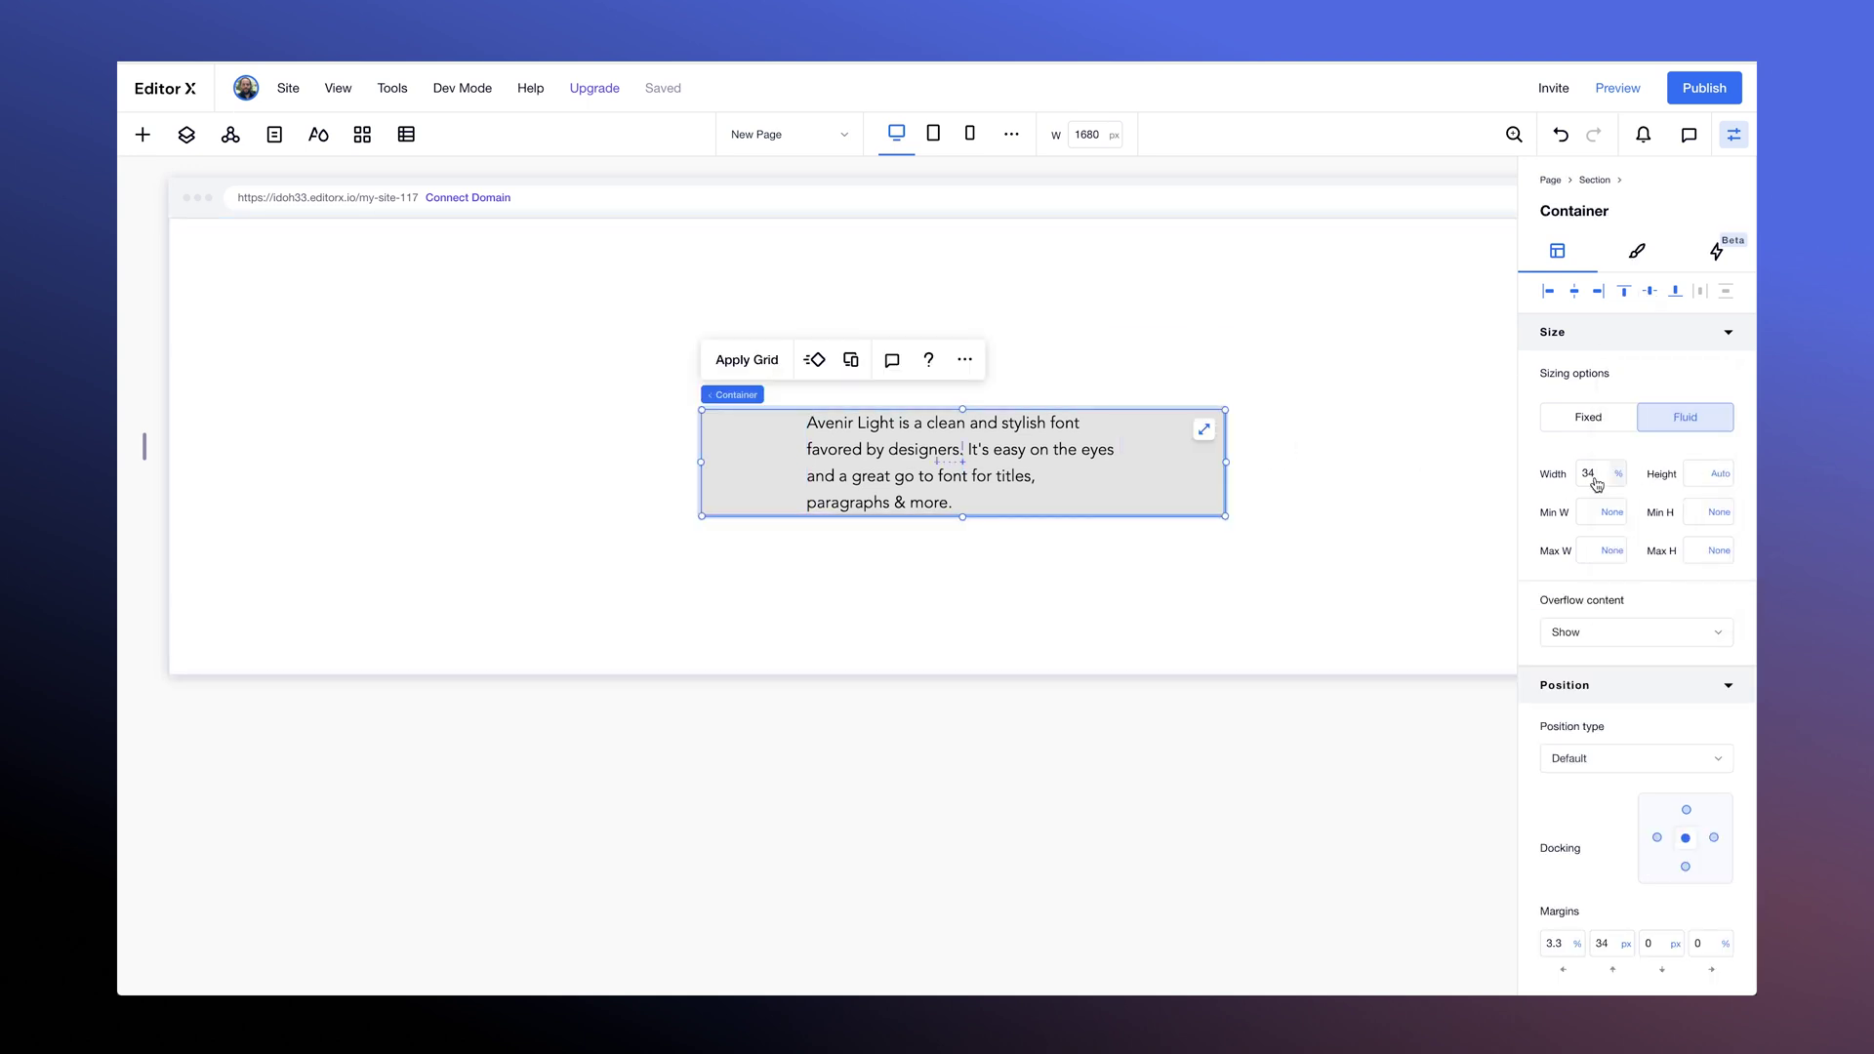
- Give the paragraph 25 px top and bottom margins
click(969, 459)
click(1610, 864)
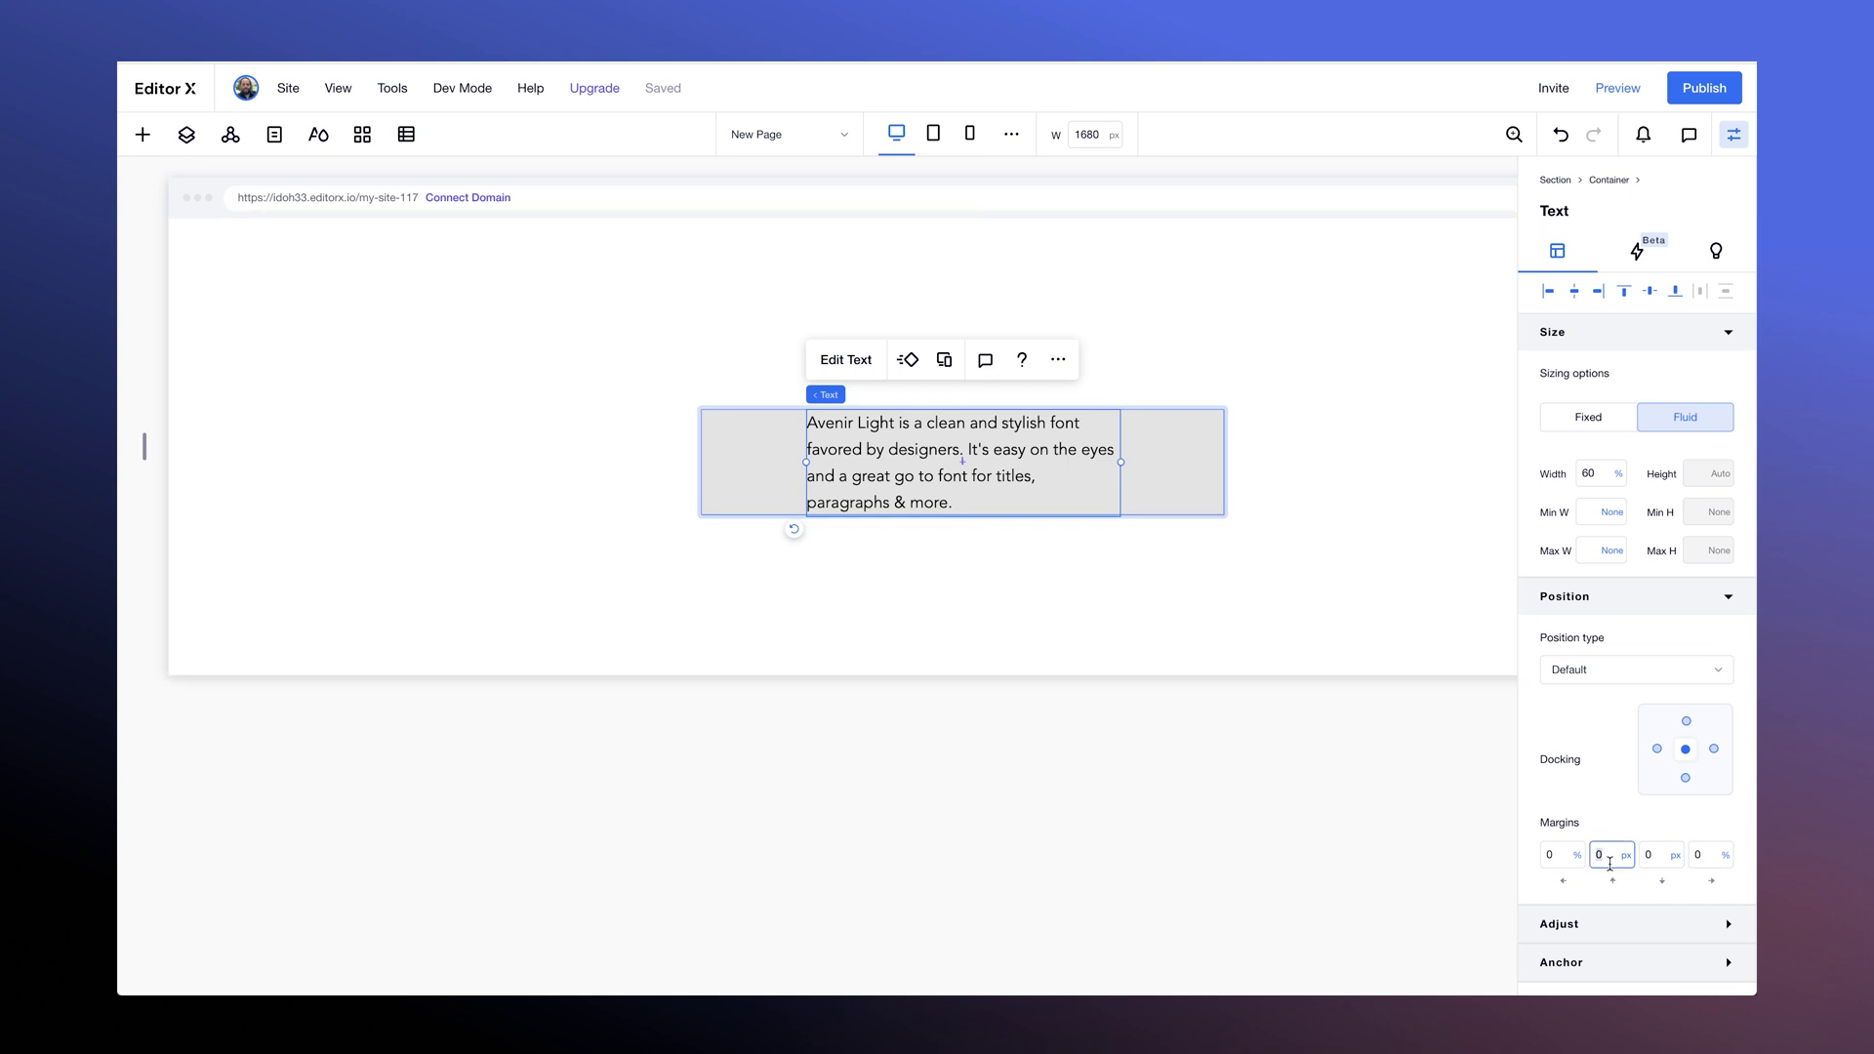
text(25)
key(Tab)
text(25)
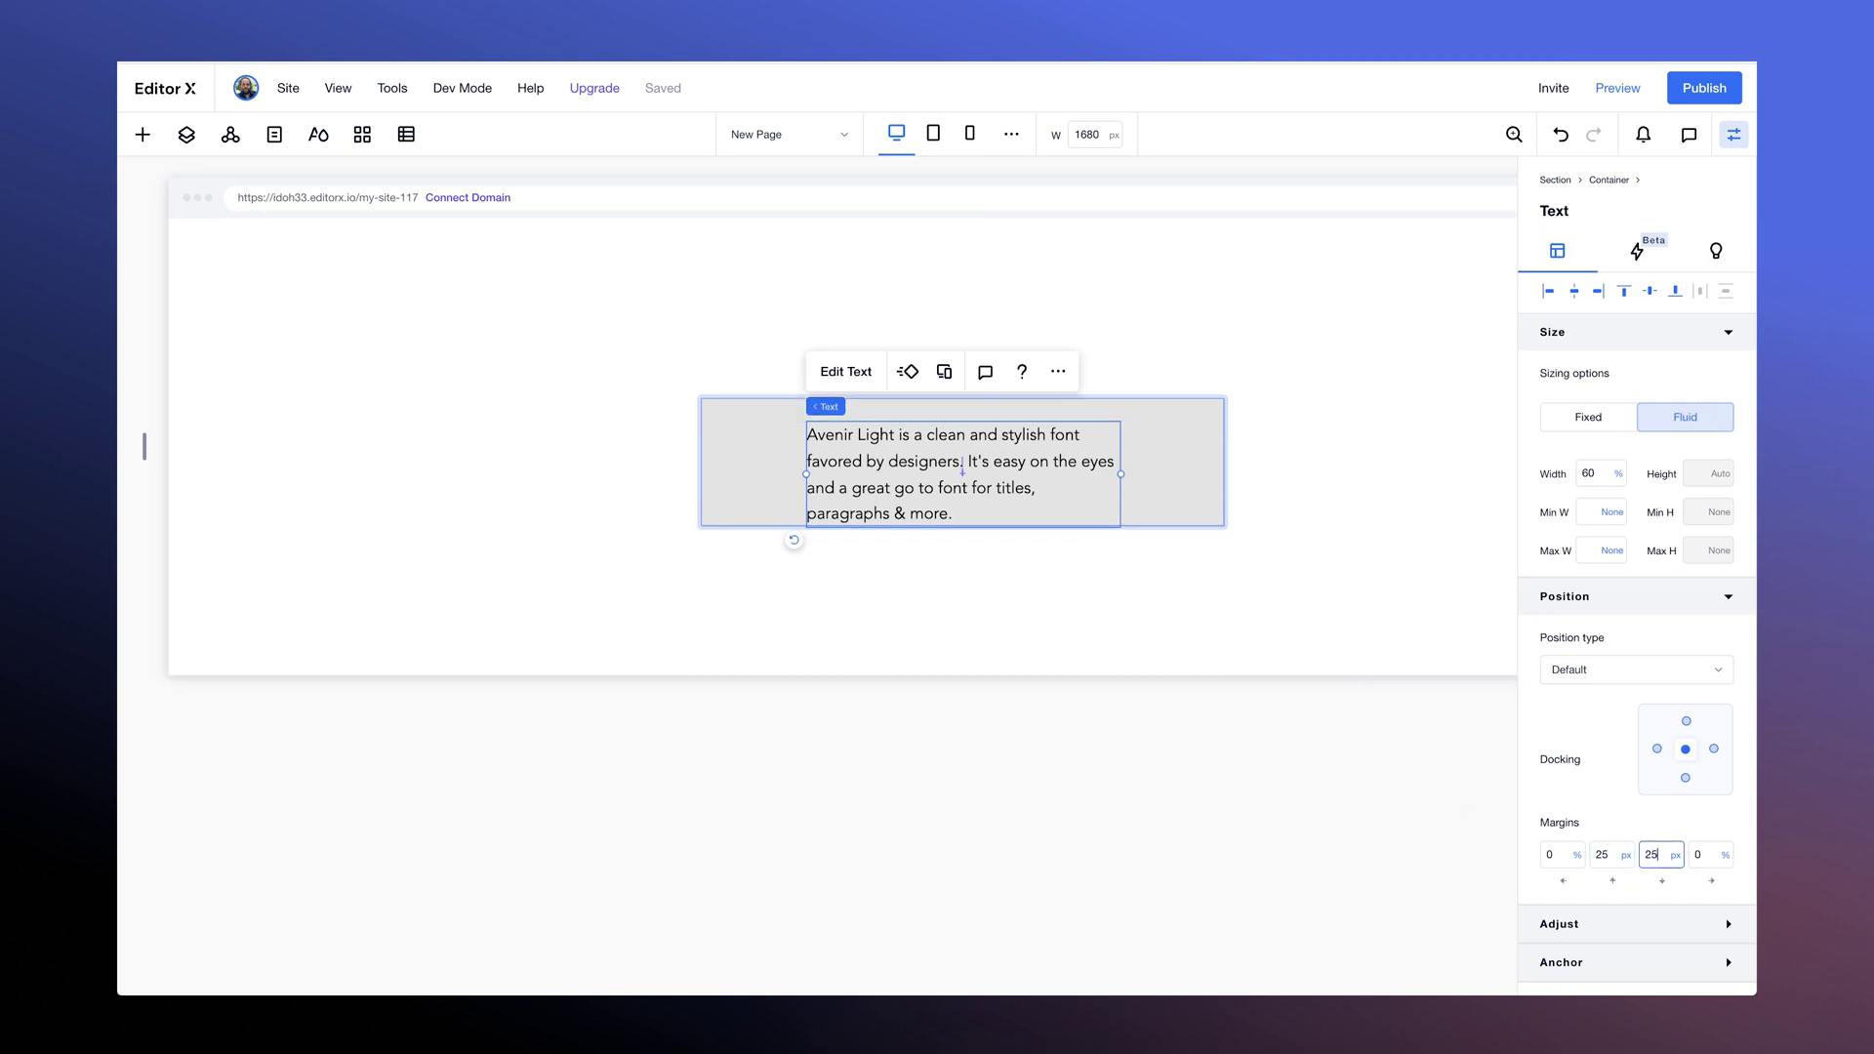
key(Return)
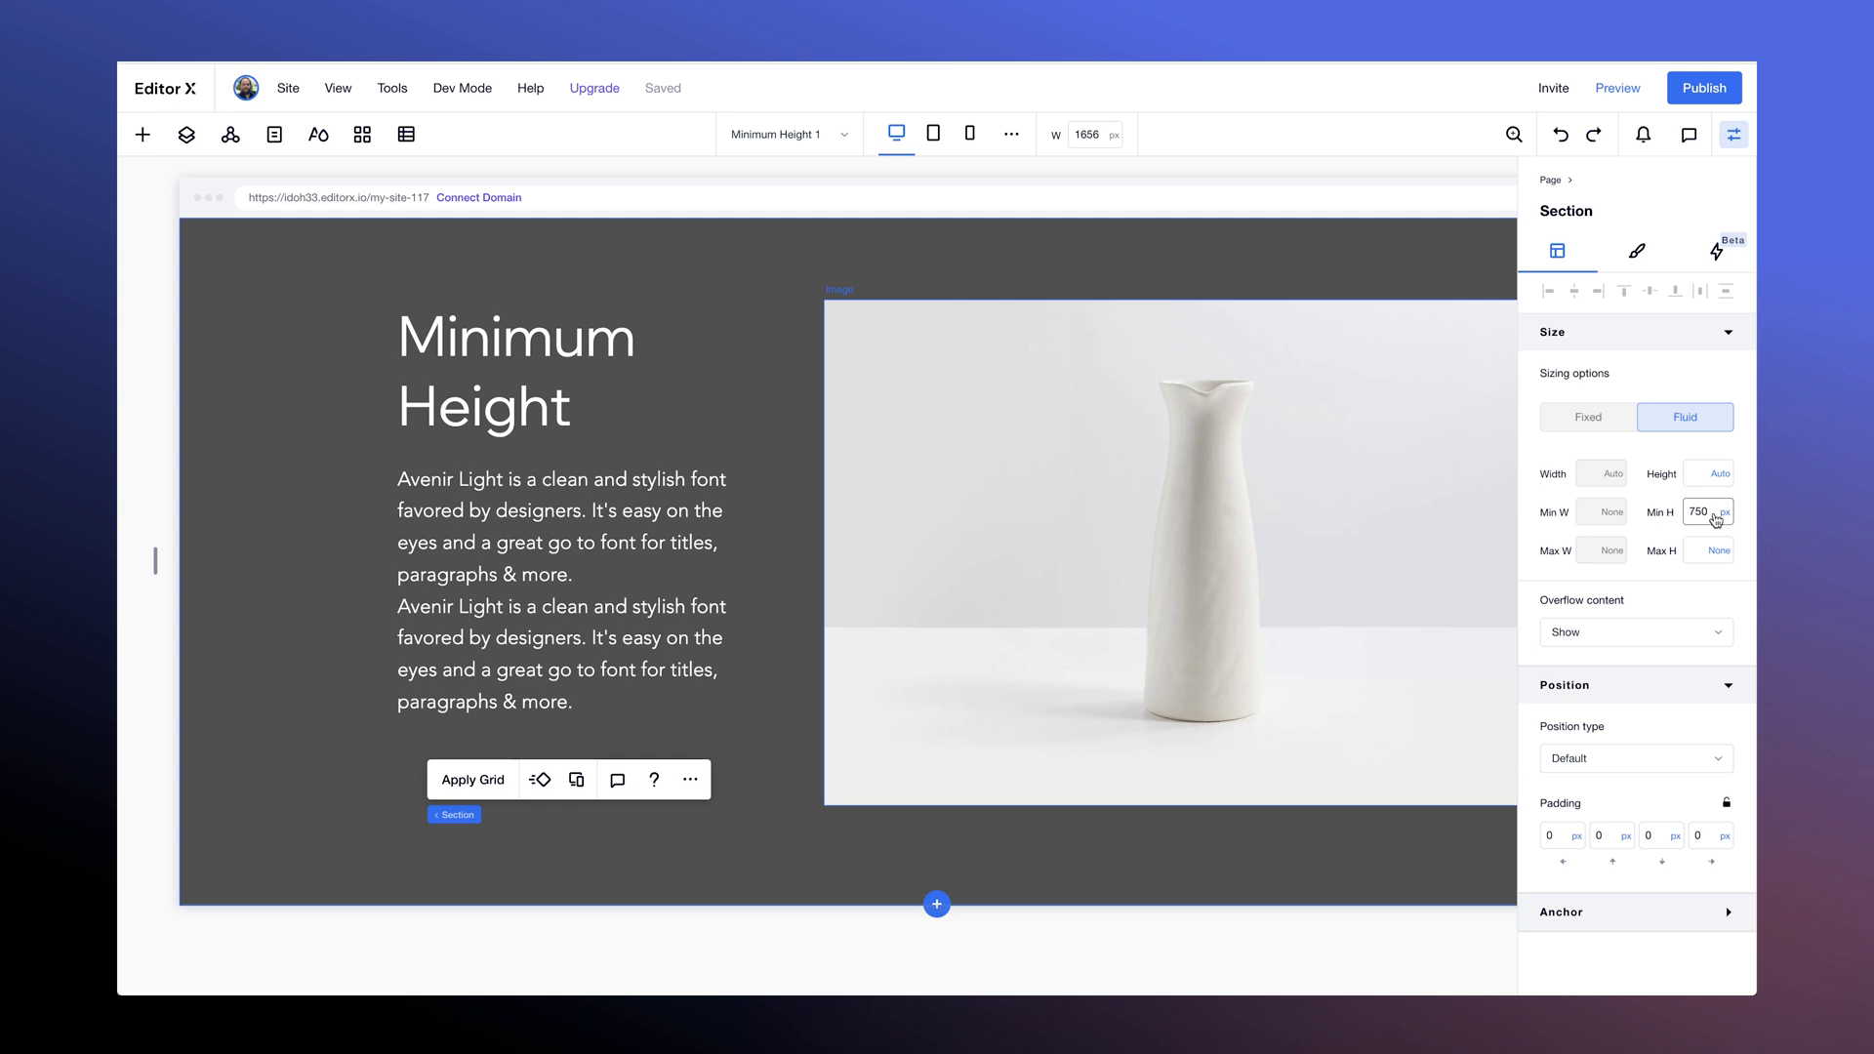
- Inspect the vase image and the Minimum Height heading on the page
click(946, 569)
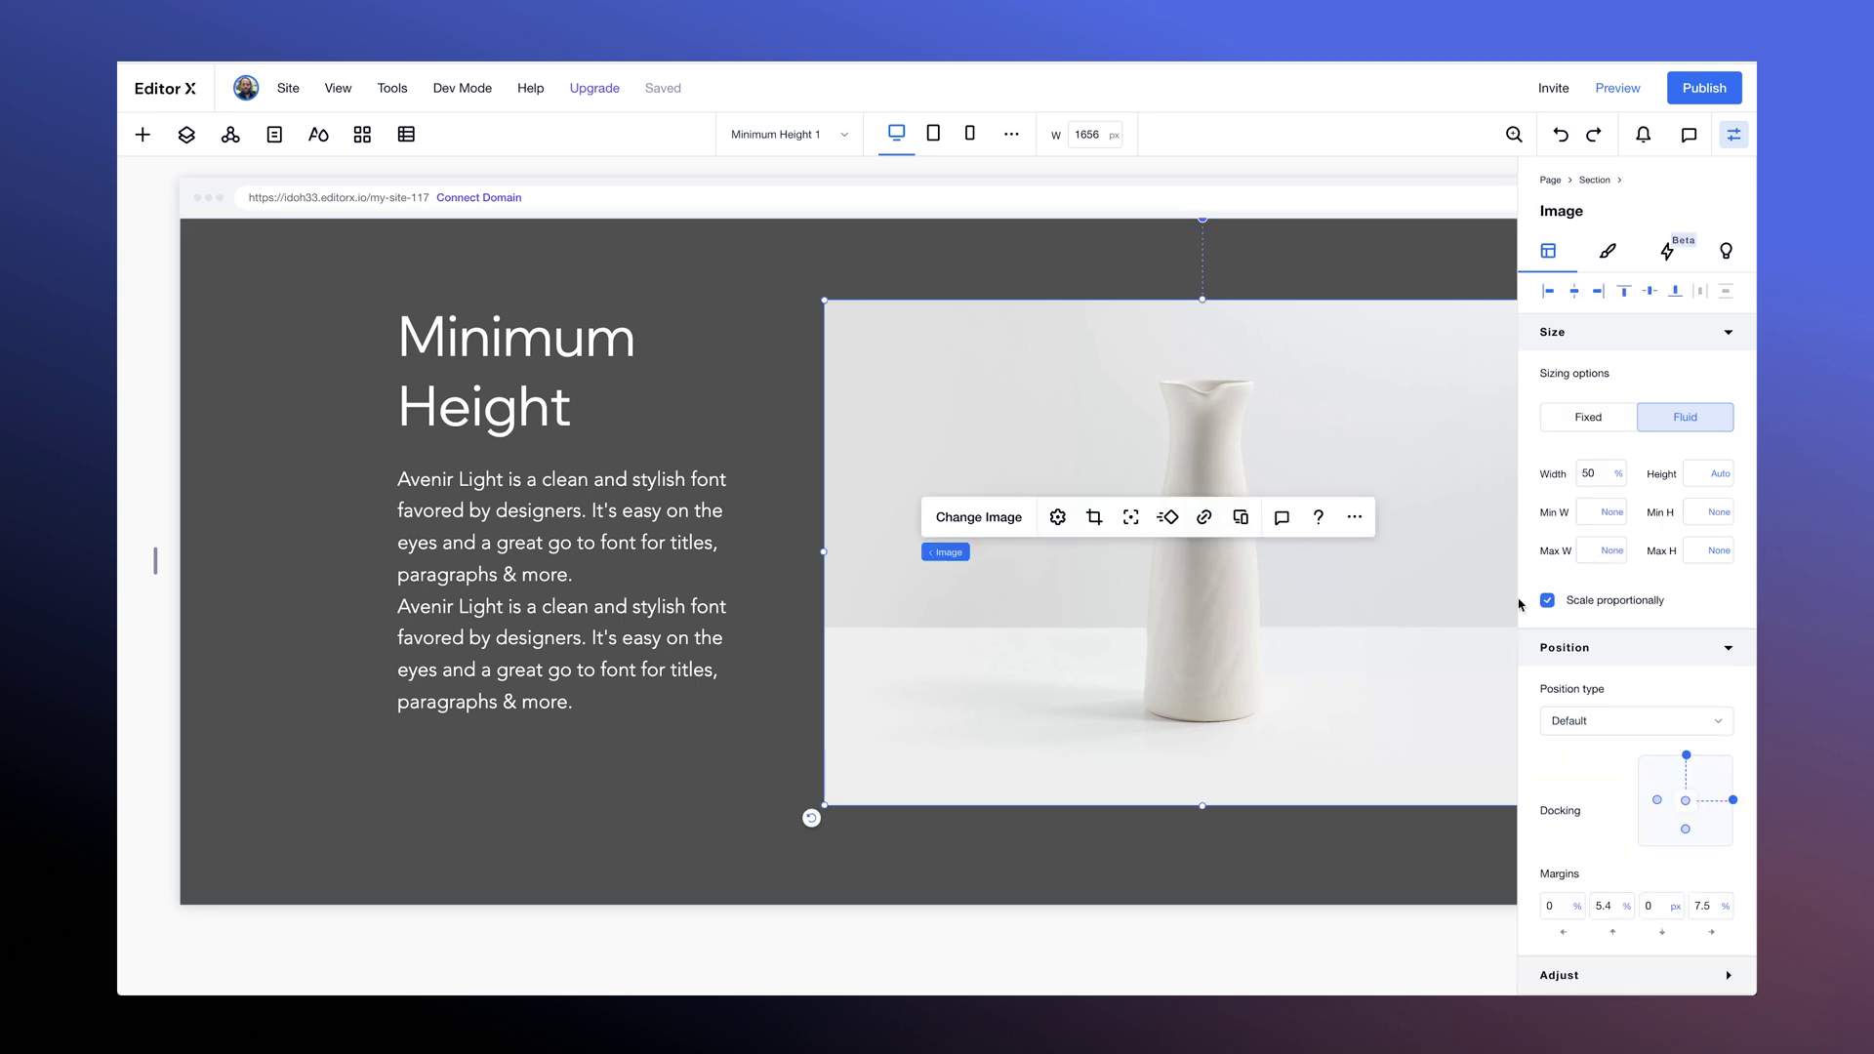
click(544, 381)
click(530, 378)
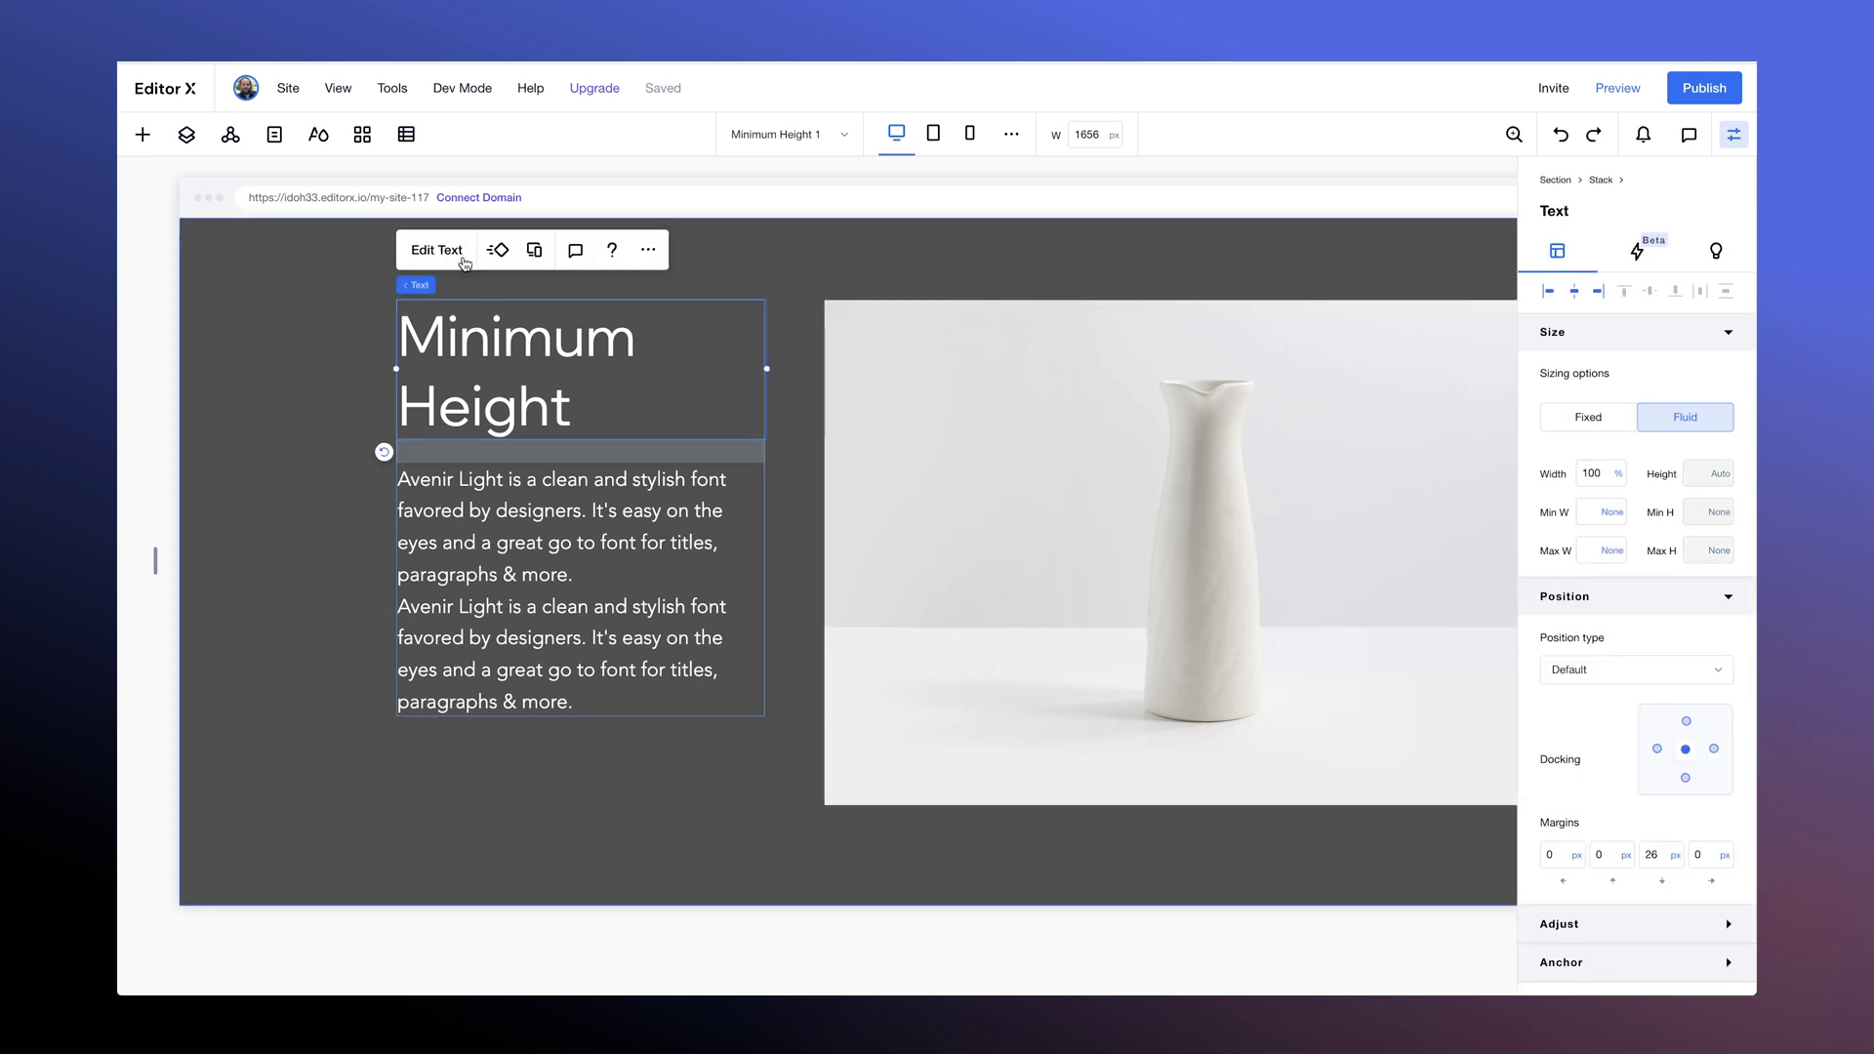
click(436, 250)
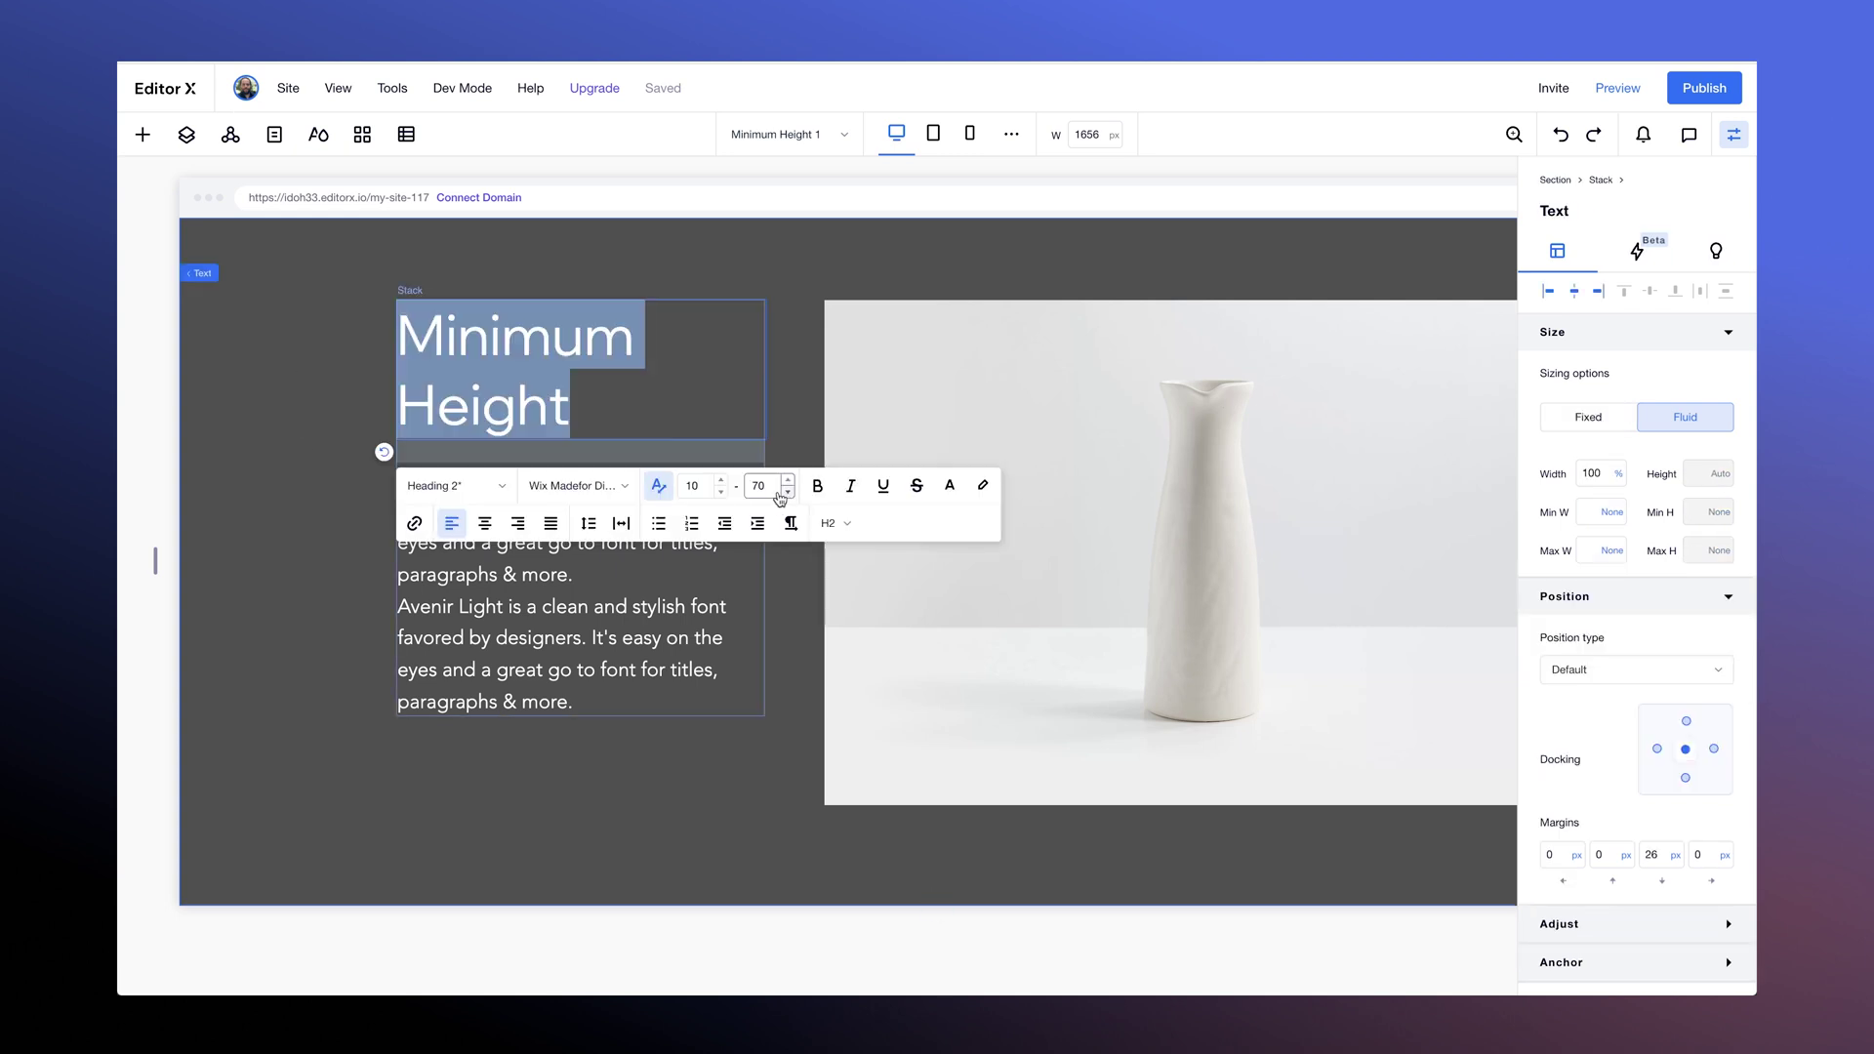
- Test the 750 px section at about 1170 px width, then return to 1680 px desktop
click(307, 454)
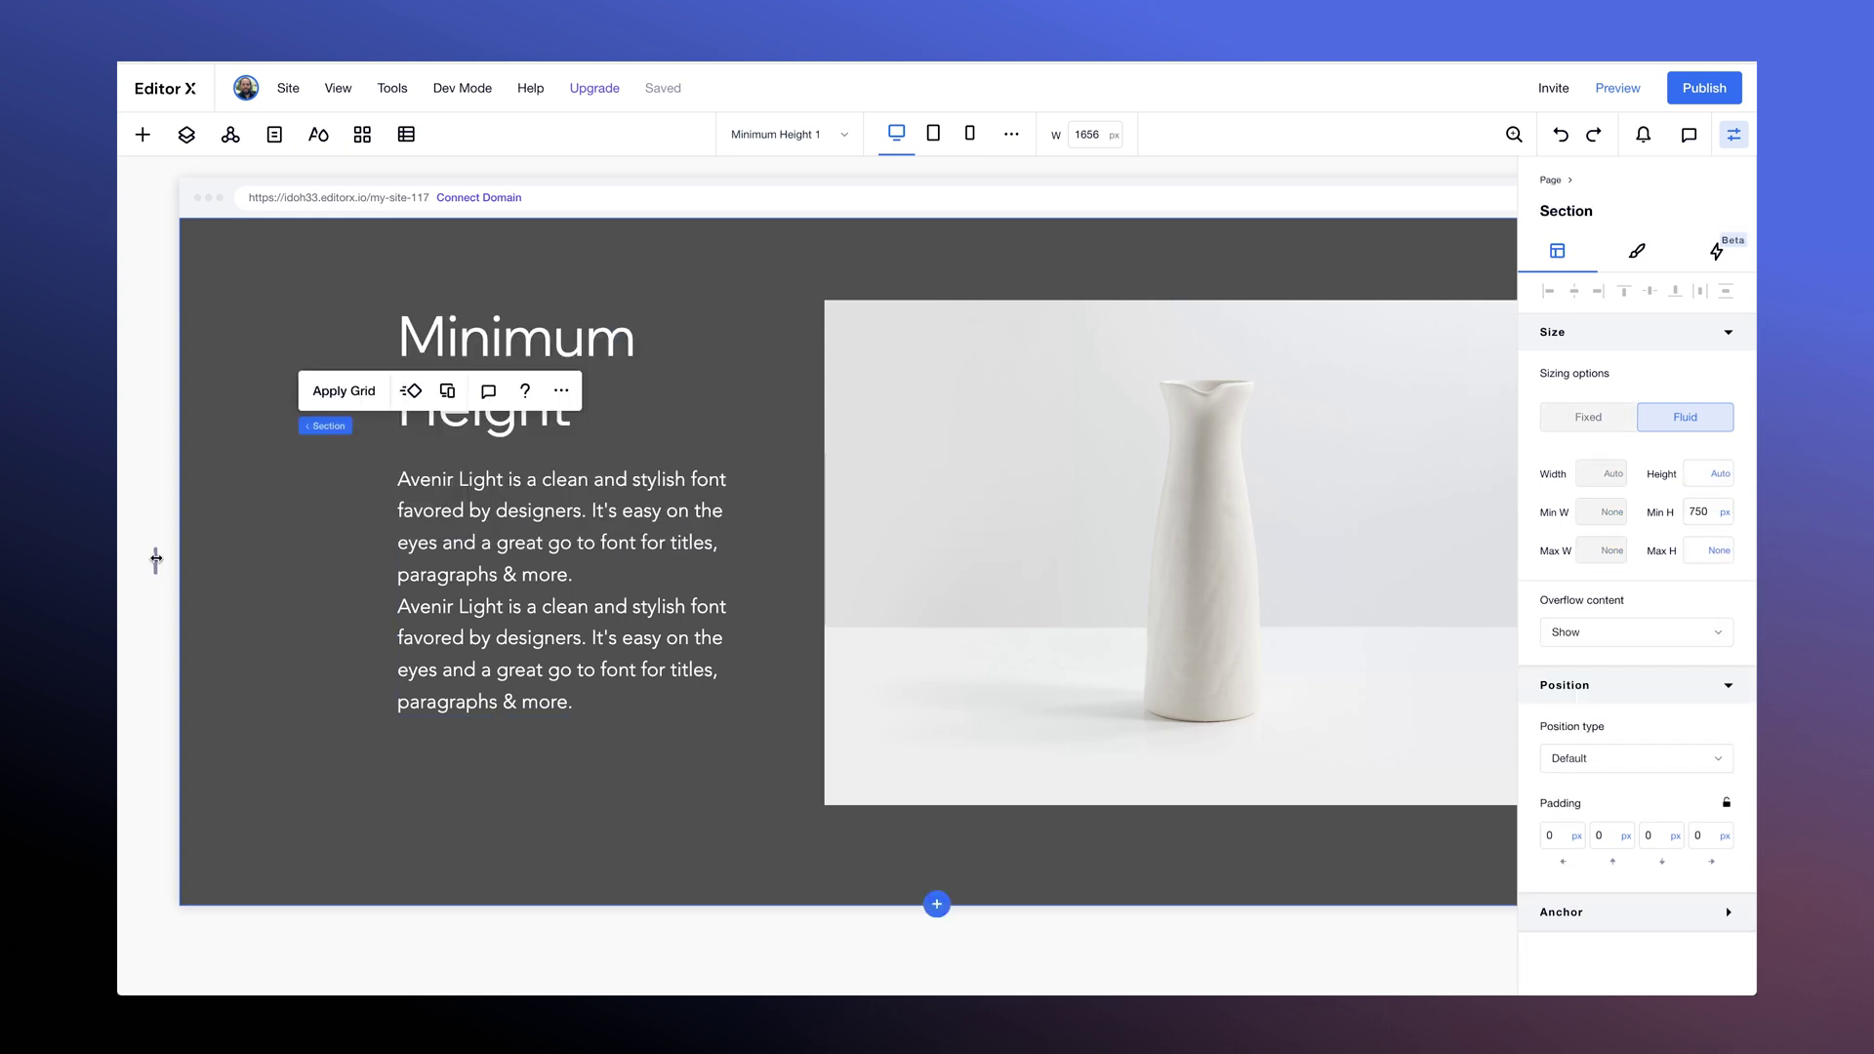
drag(155, 558, 461, 530)
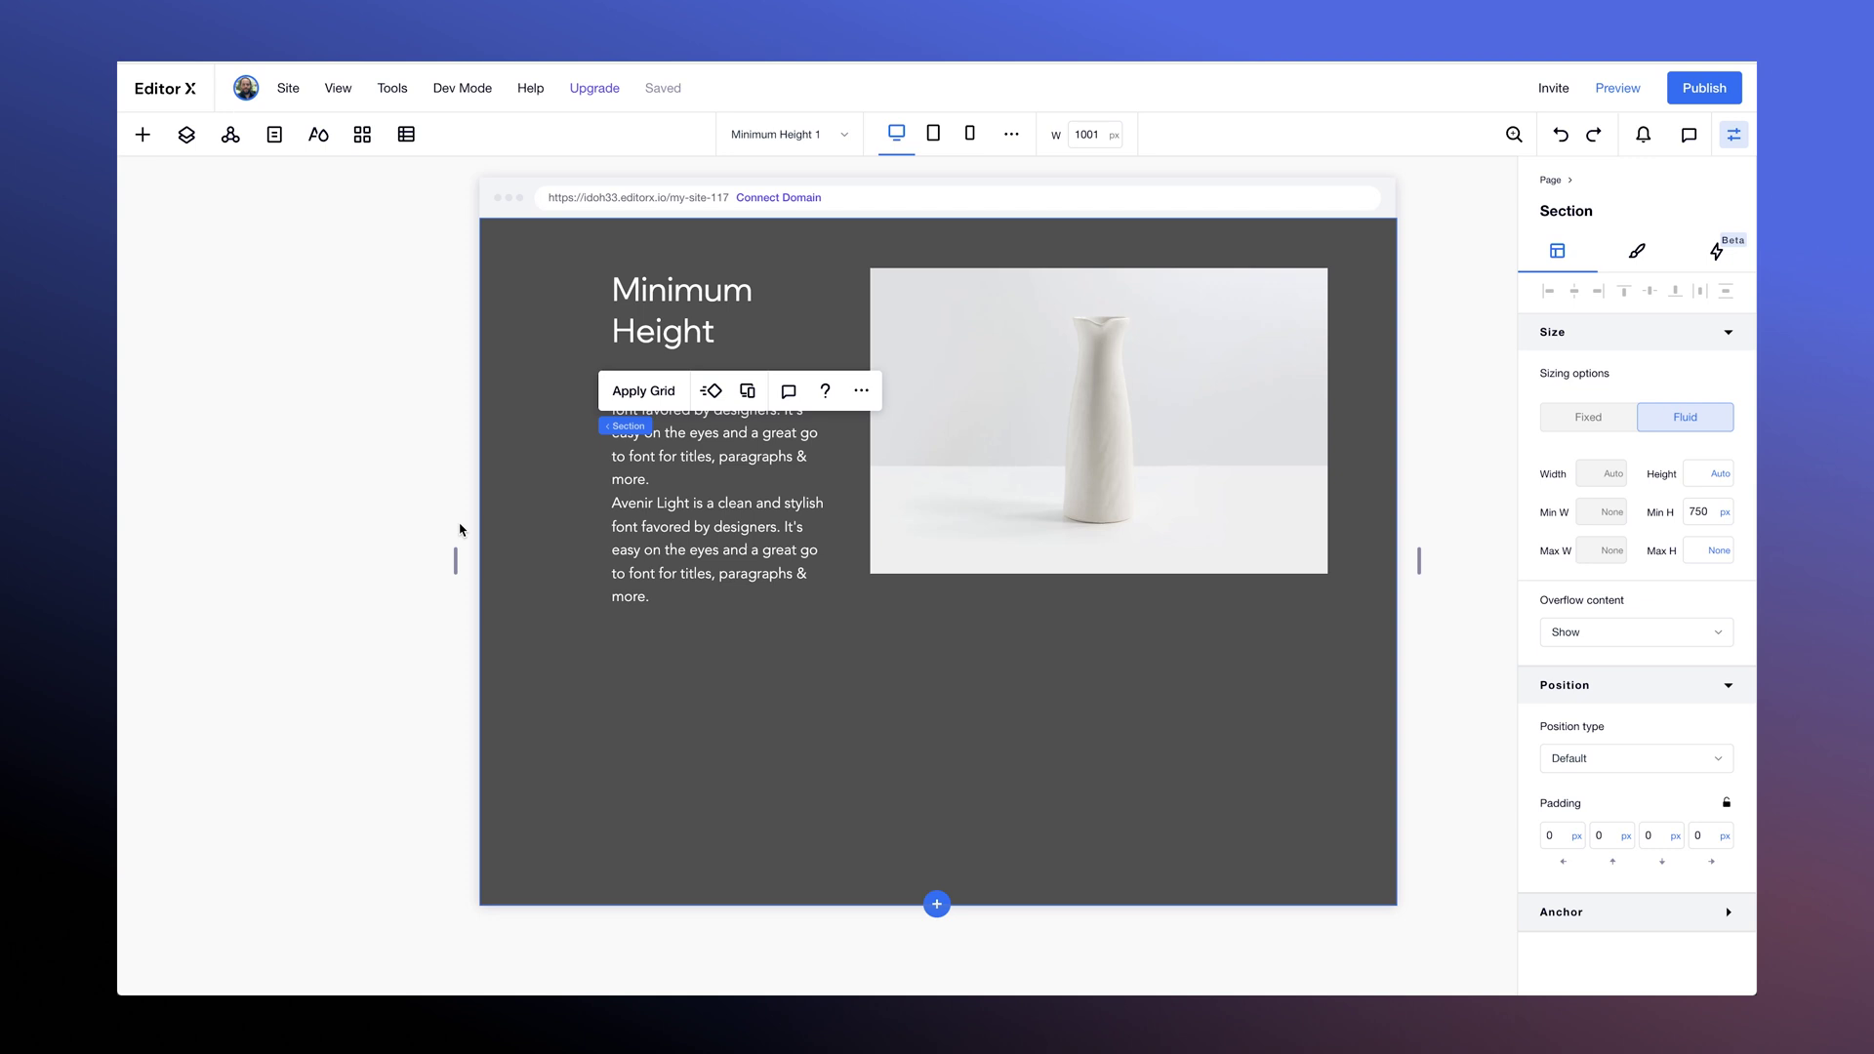
click(896, 134)
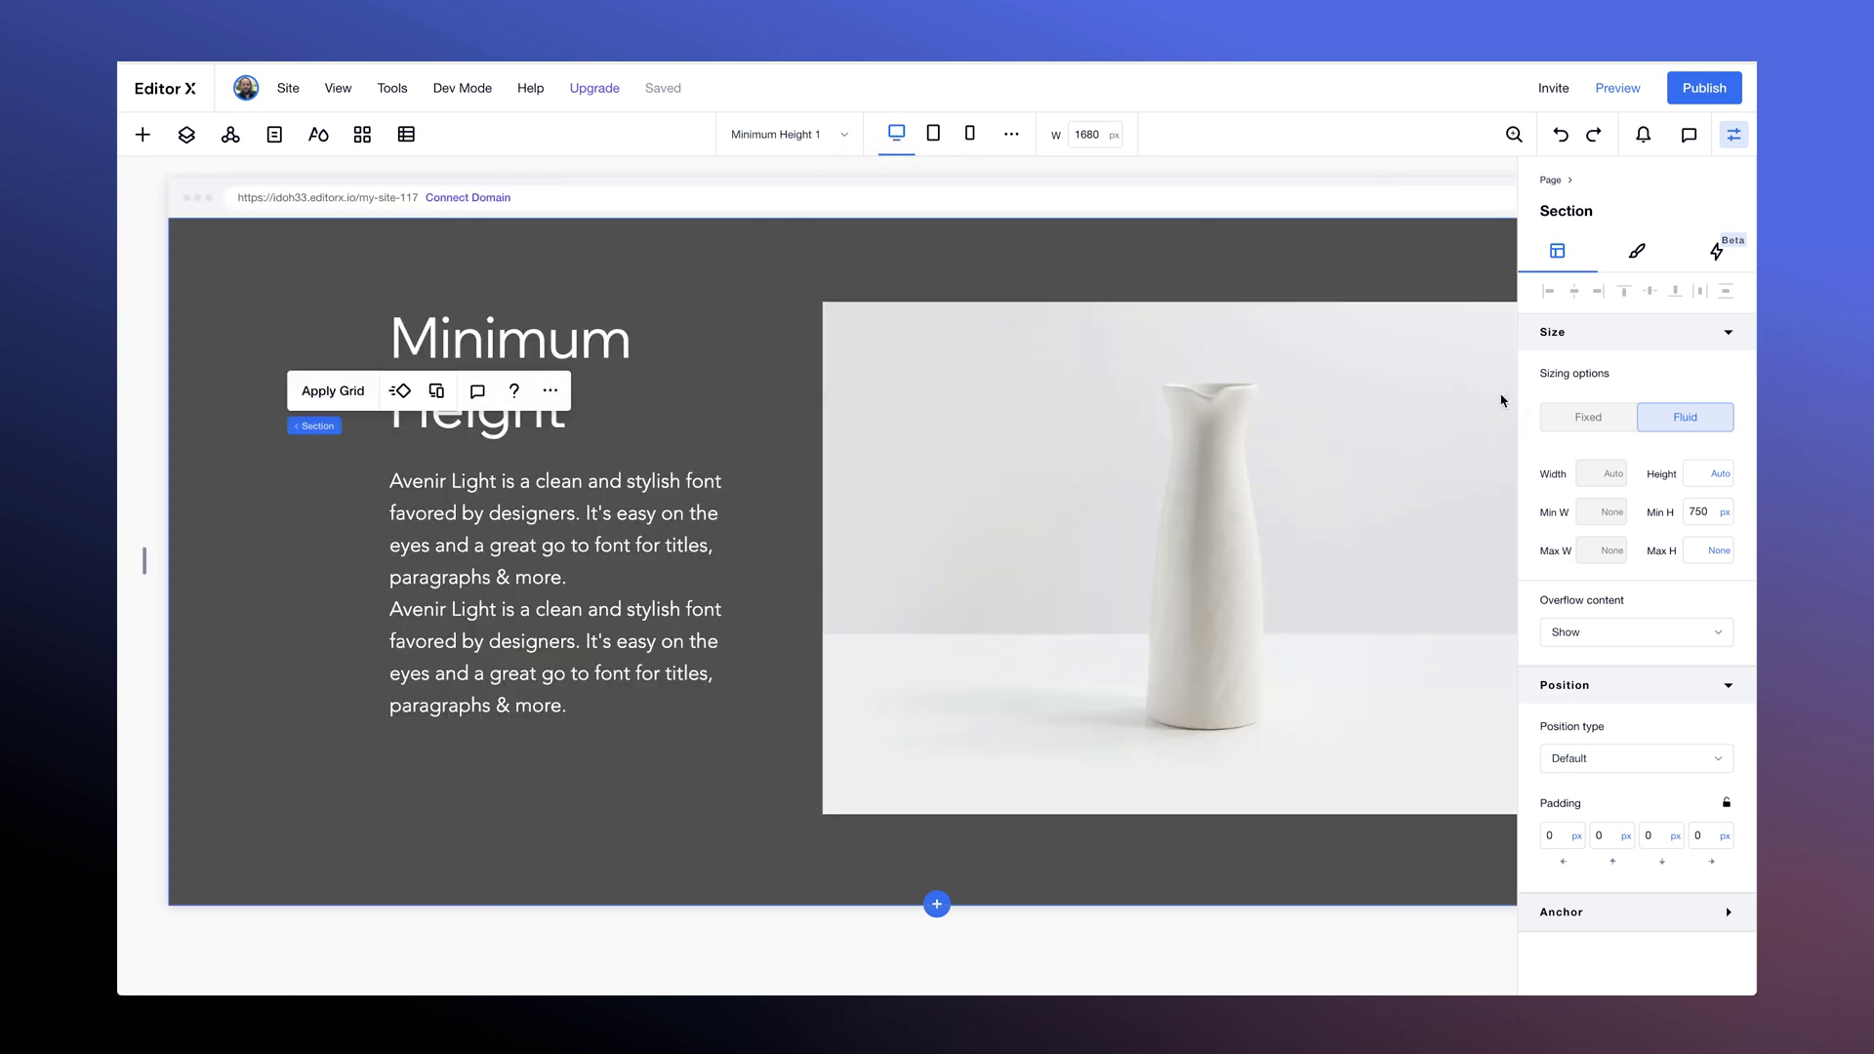
- Set the section's Min H to None with 6% bottom padding, then test widths around 1264–1374 px
click(1716, 512)
click(1692, 455)
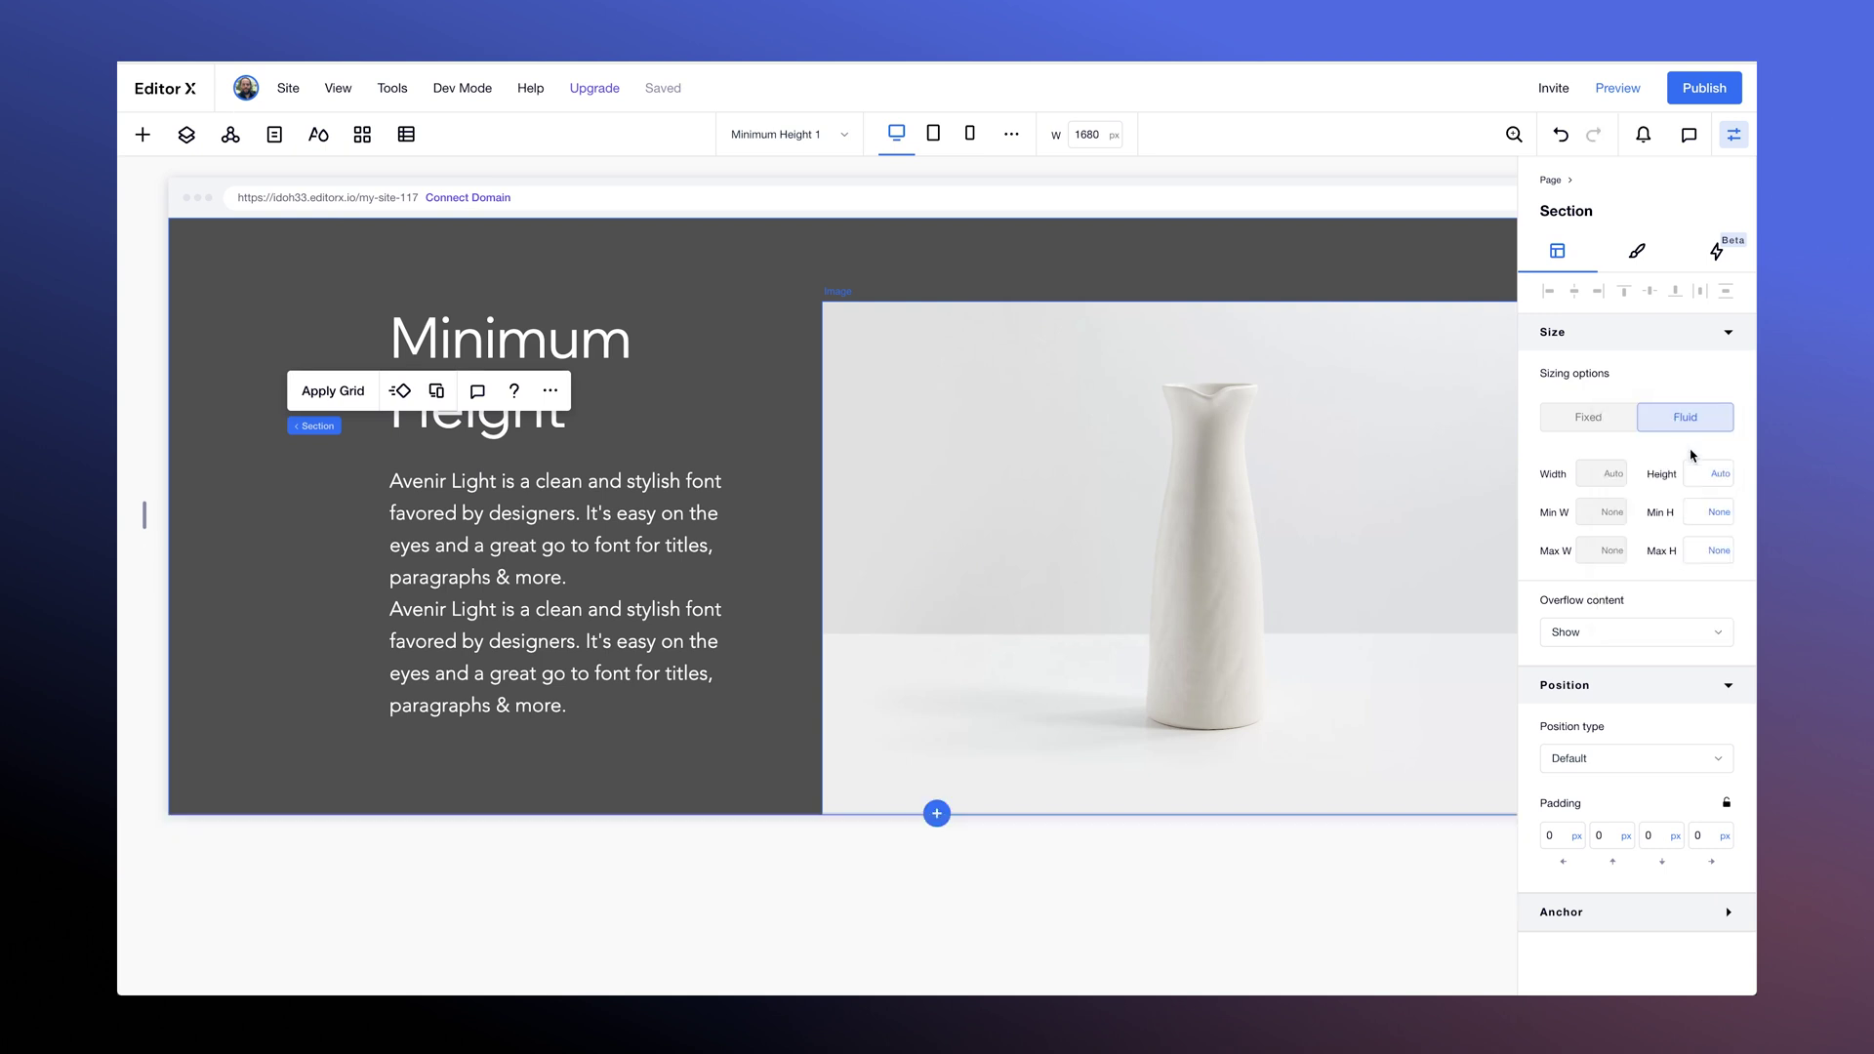
click(763, 757)
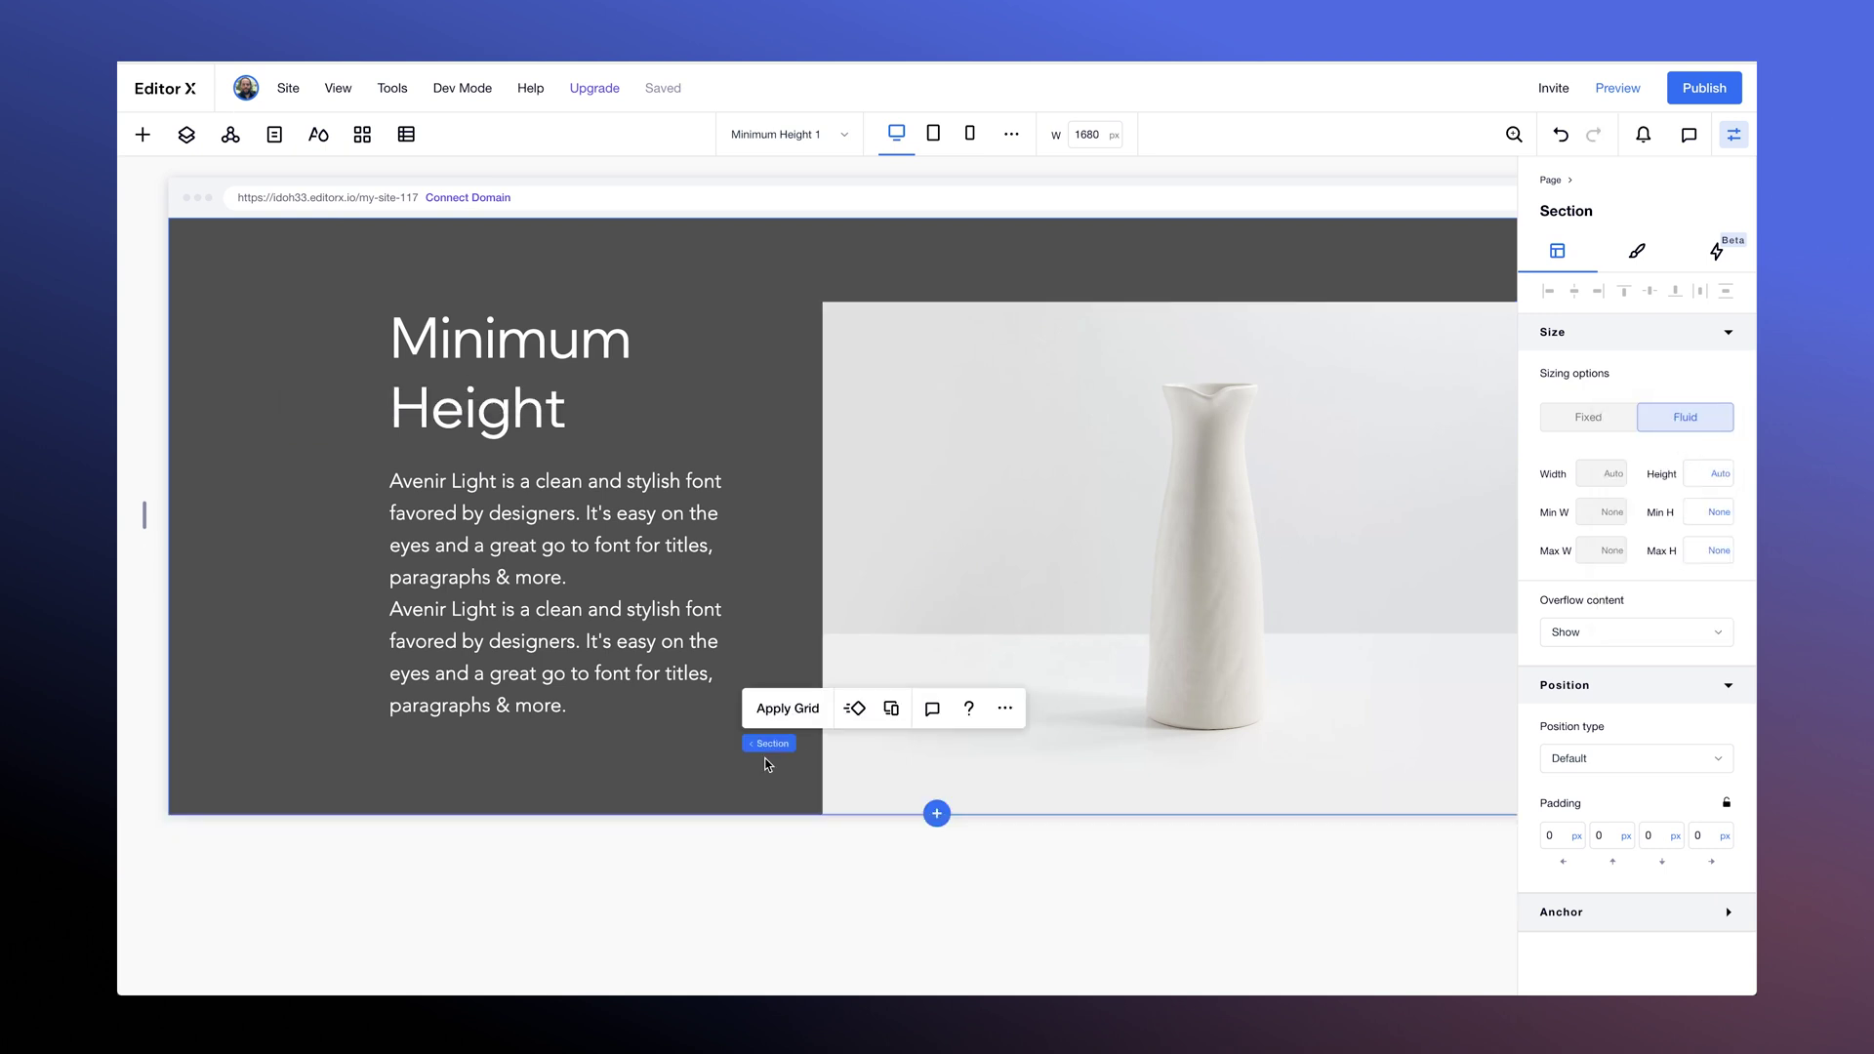
click(1657, 835)
text(6%)
key(Return)
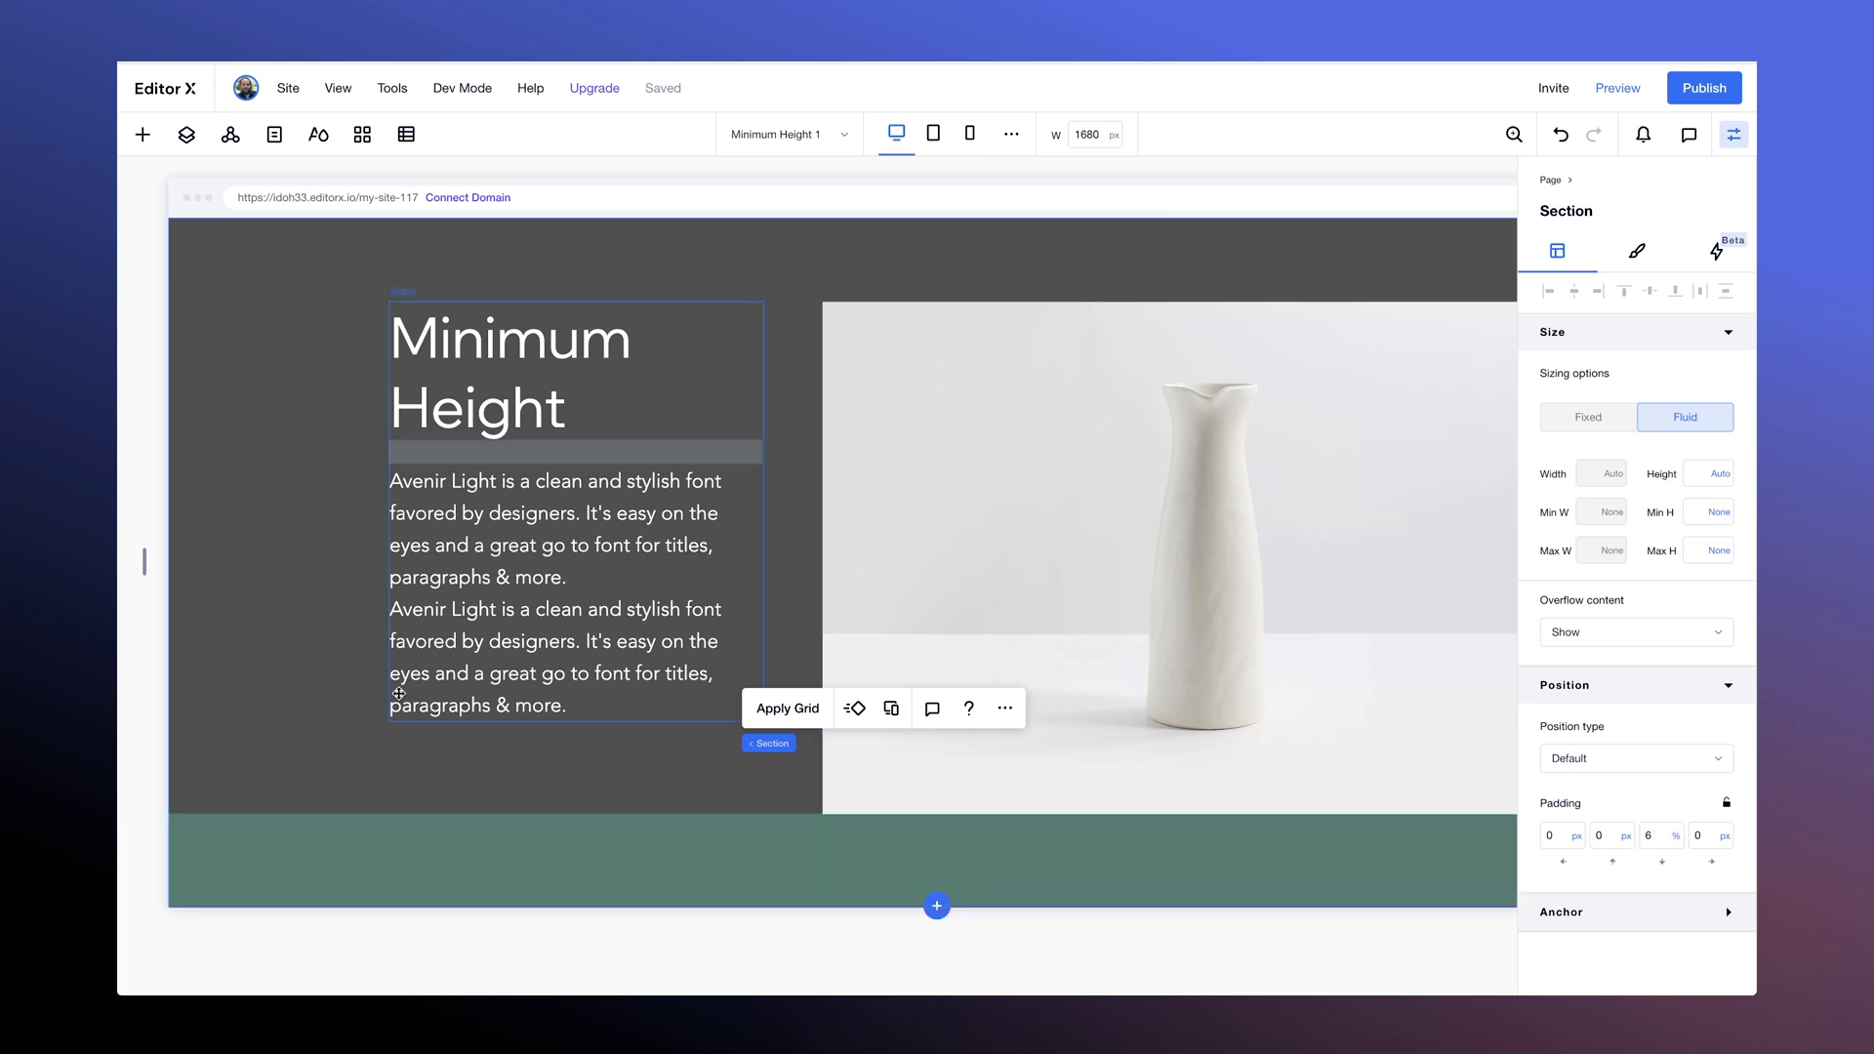
drag(142, 559, 432, 533)
drag(432, 434, 284, 449)
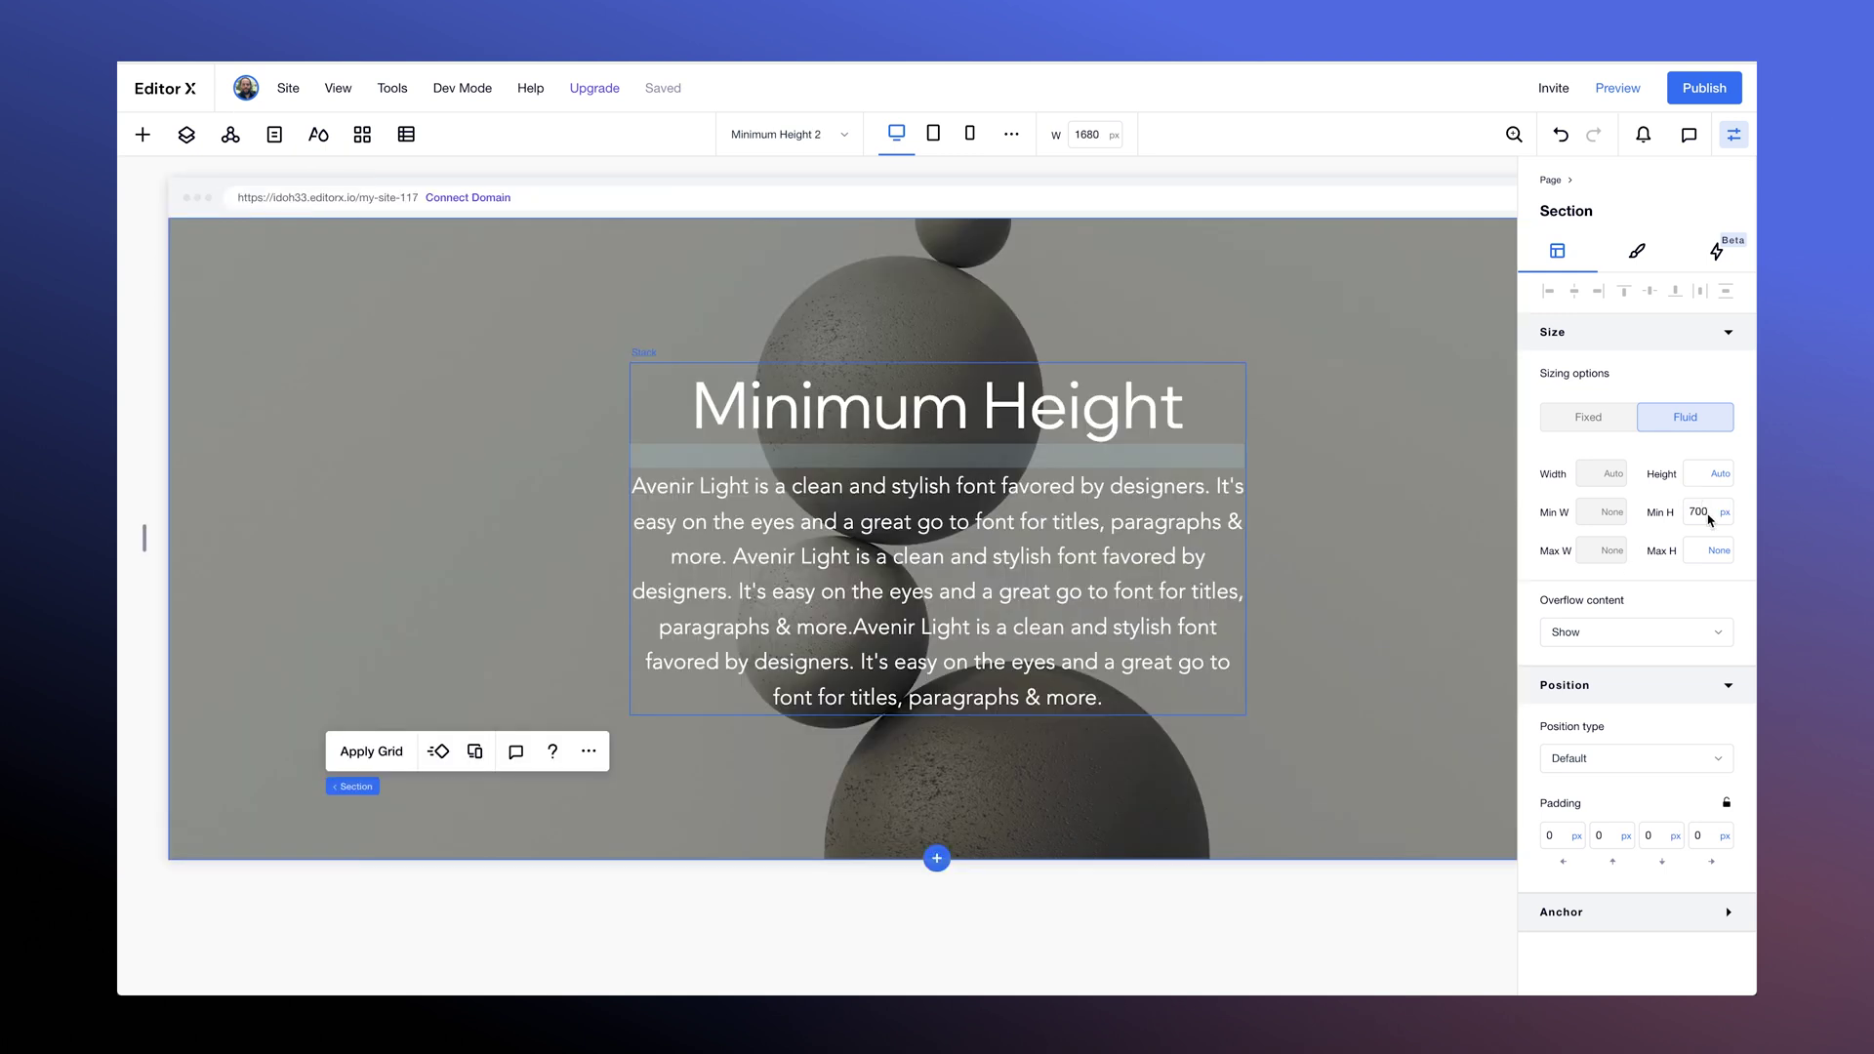
- Select the title-and-paragraph stack, then drag the page width down to 814 px so the text reflows
click(1360, 530)
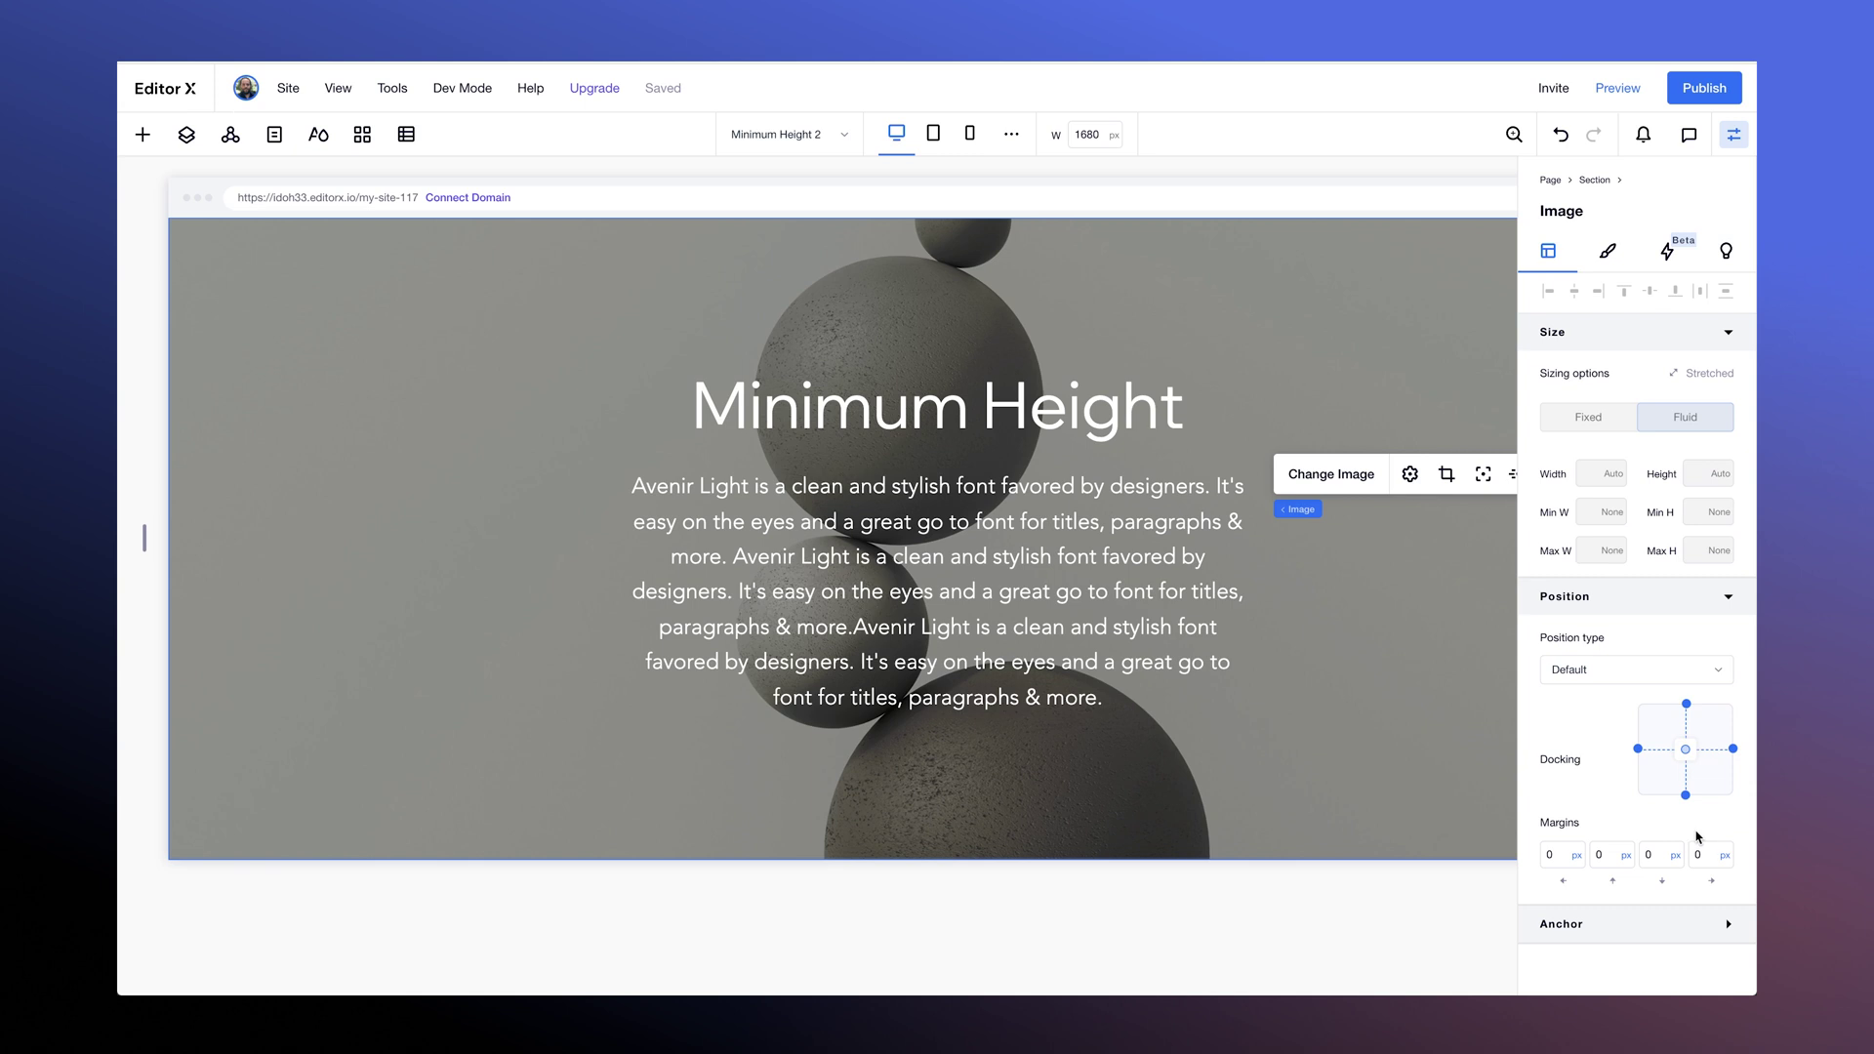
click(1033, 460)
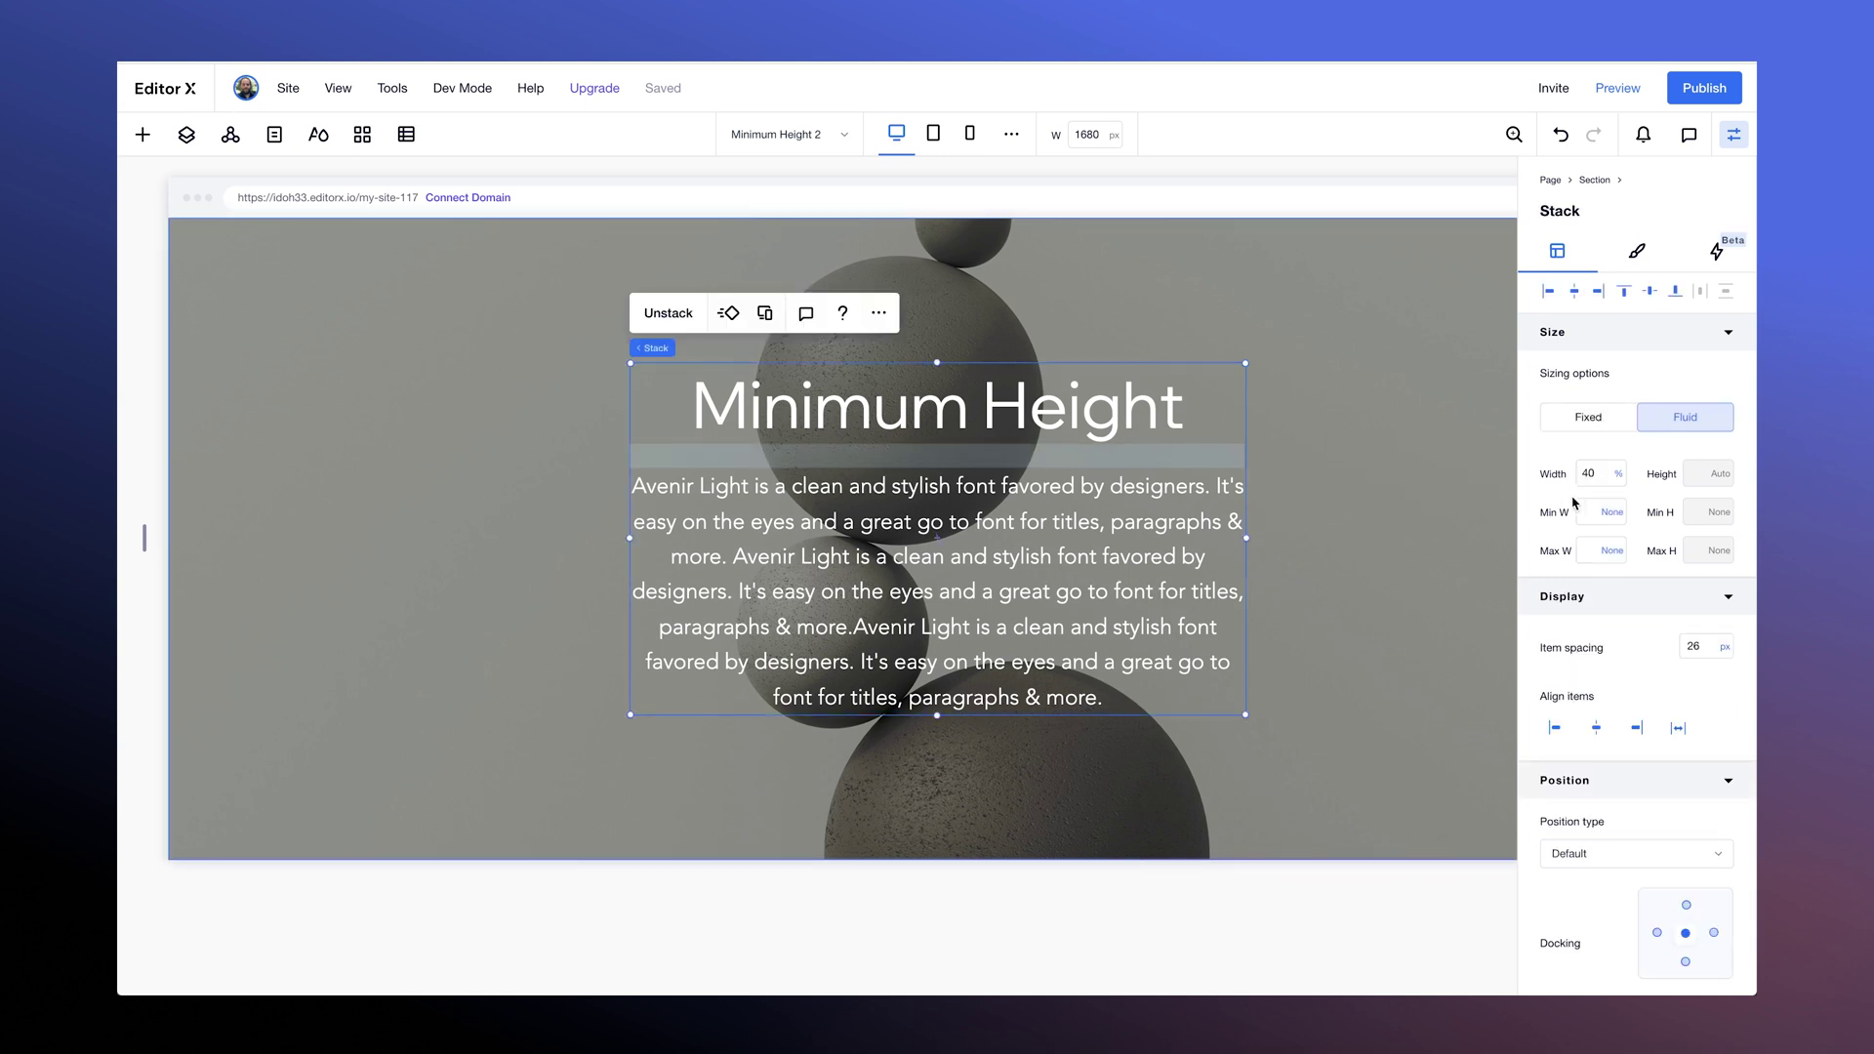
scroll(1610, 693, down, 2)
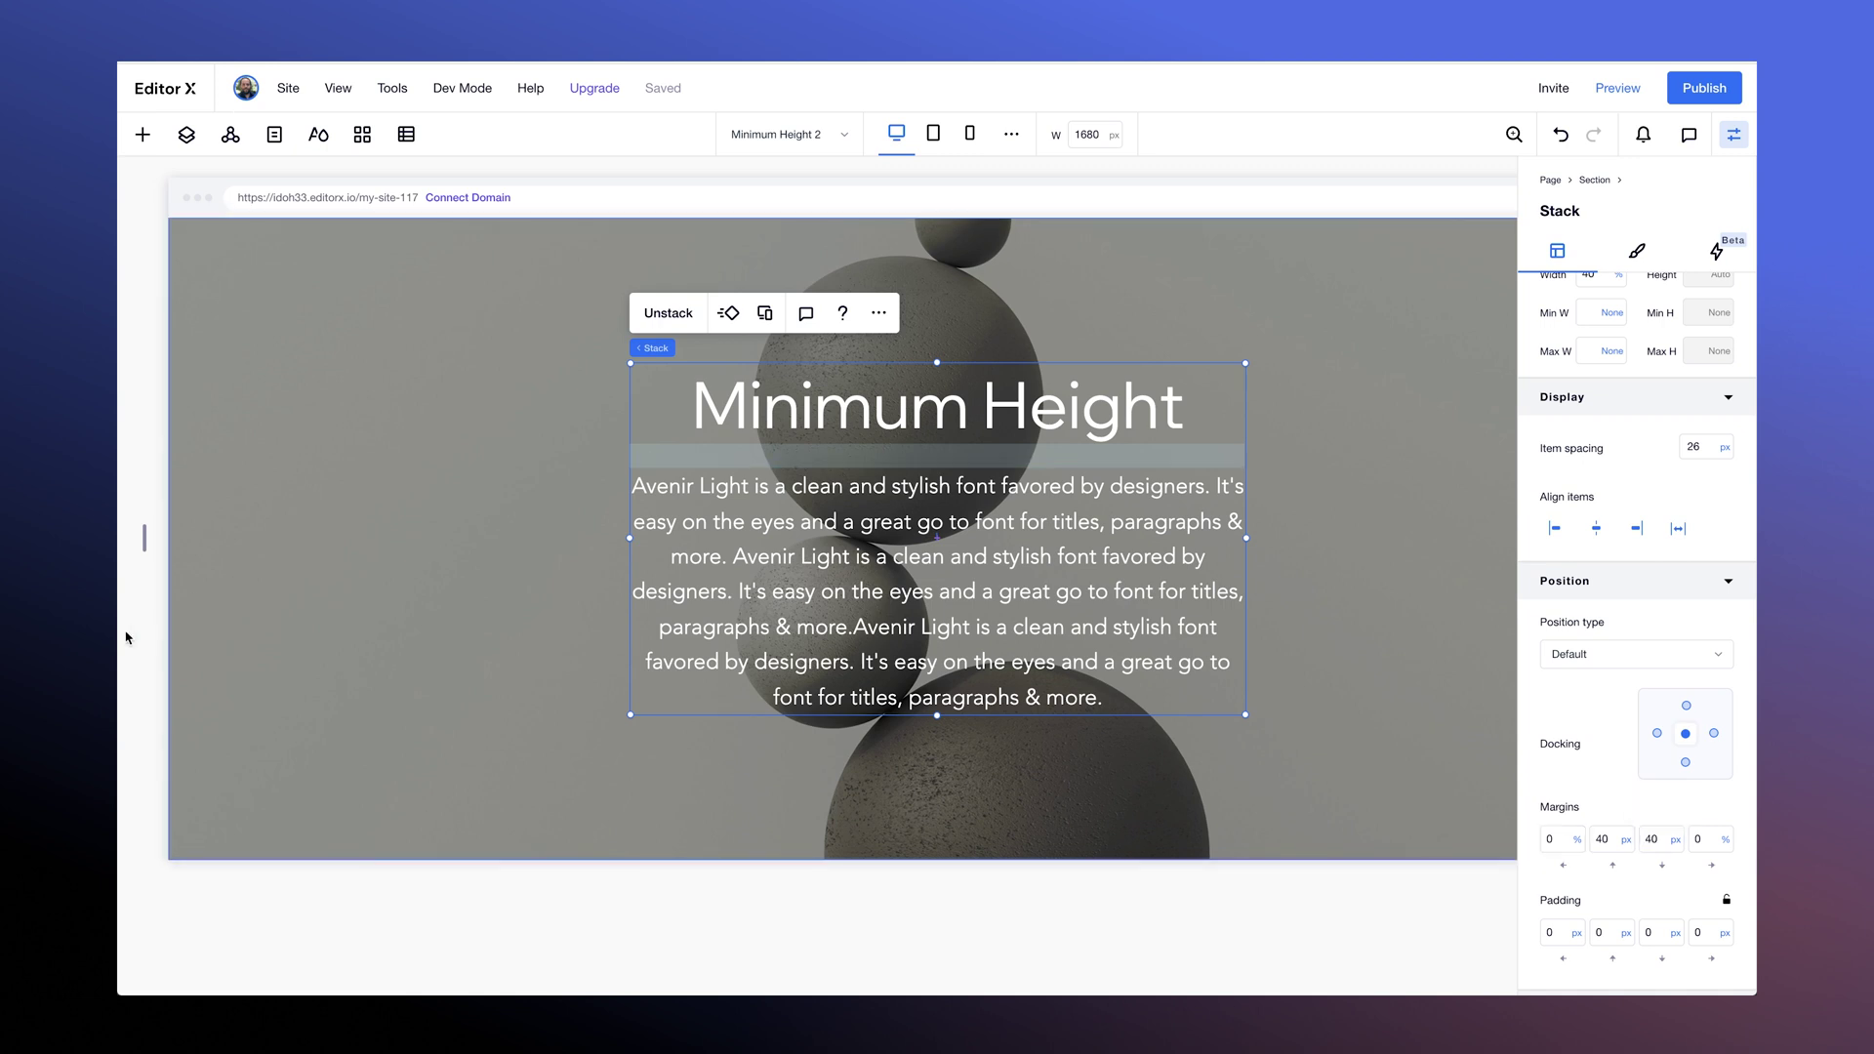
drag(148, 538, 542, 564)
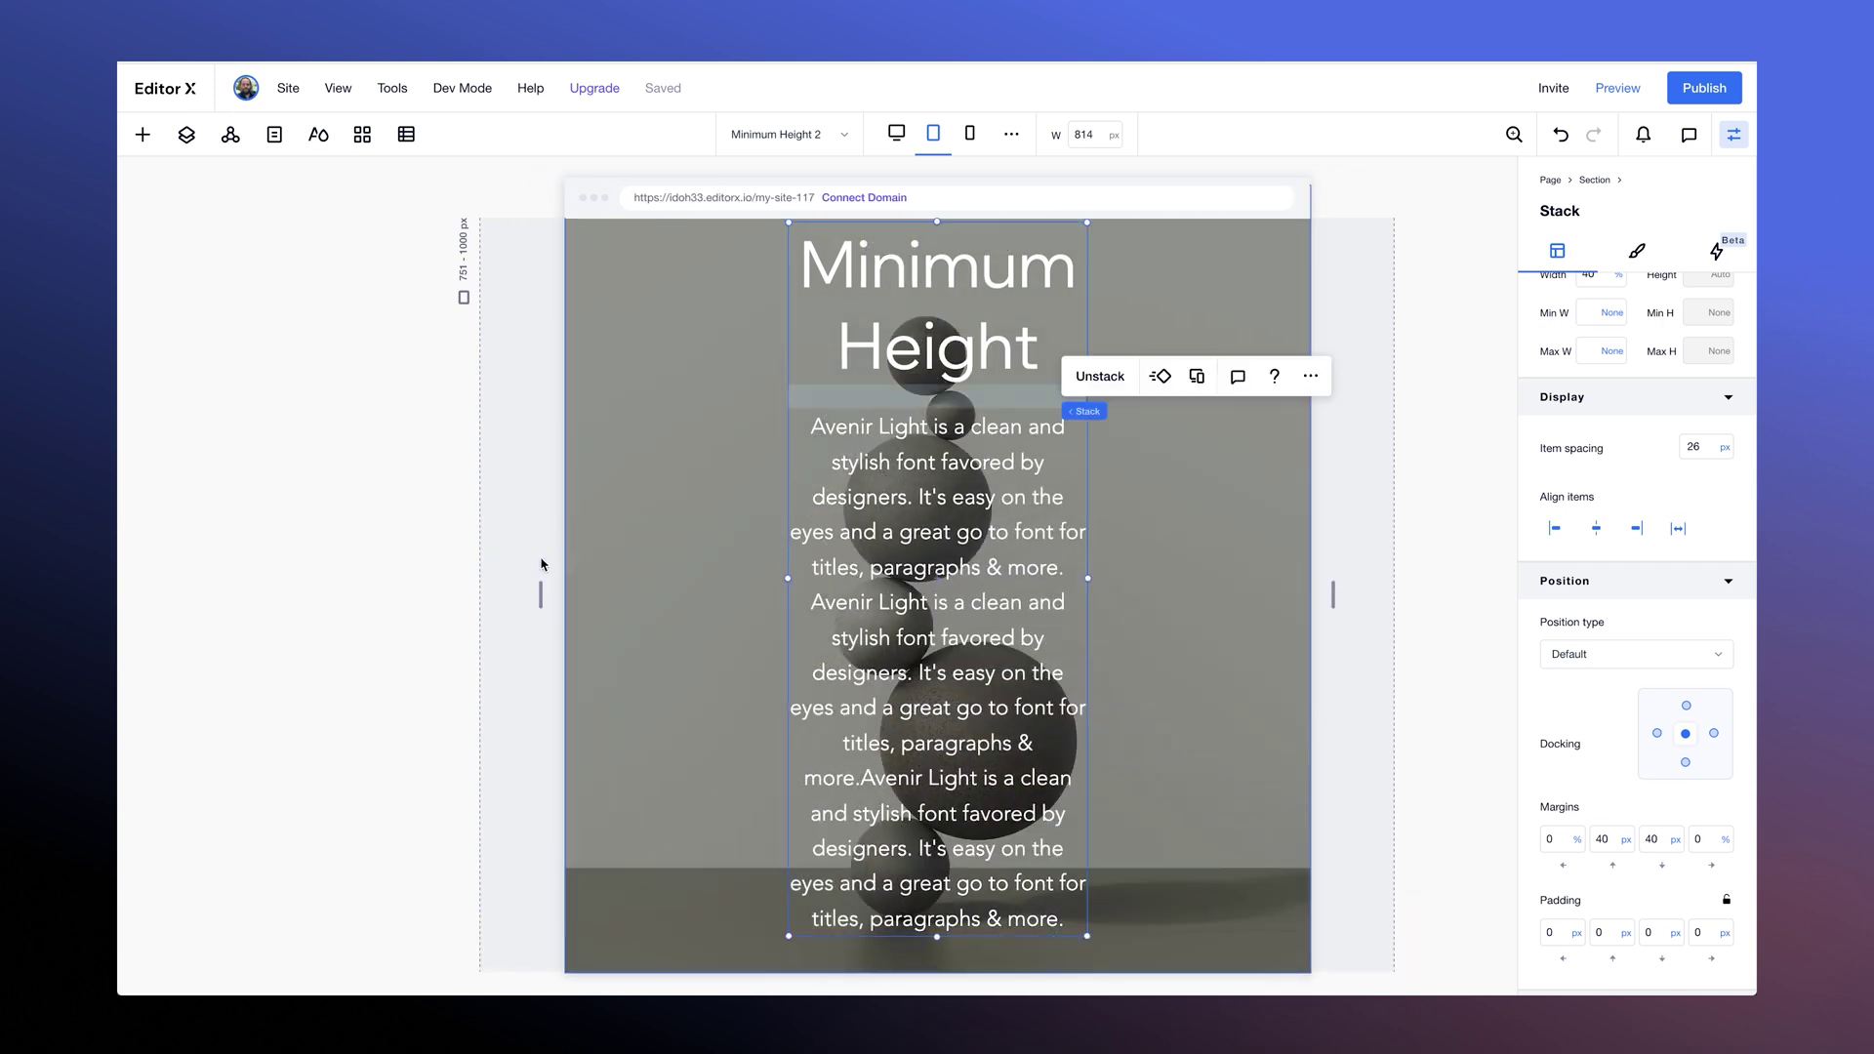
click(486, 565)
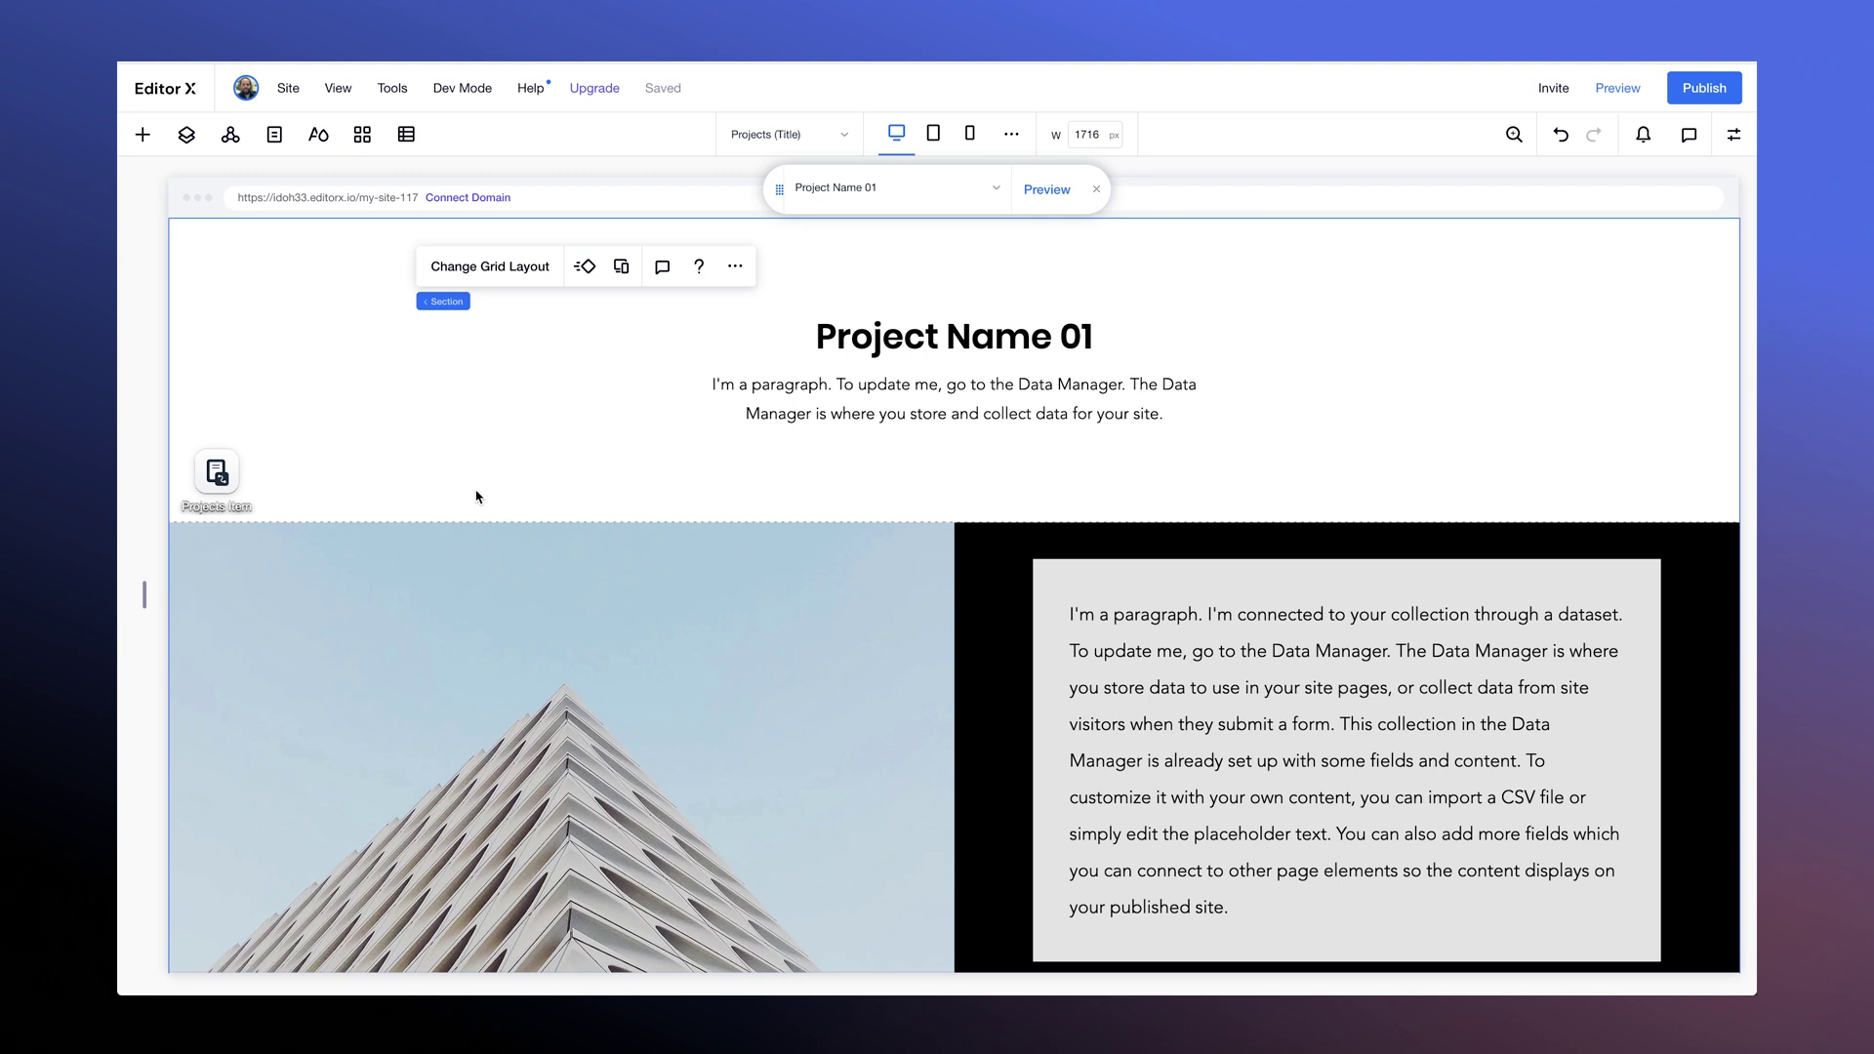
- Select the paragraph's container and its text, checking their settings in the Inspector
click(1071, 640)
click(1071, 639)
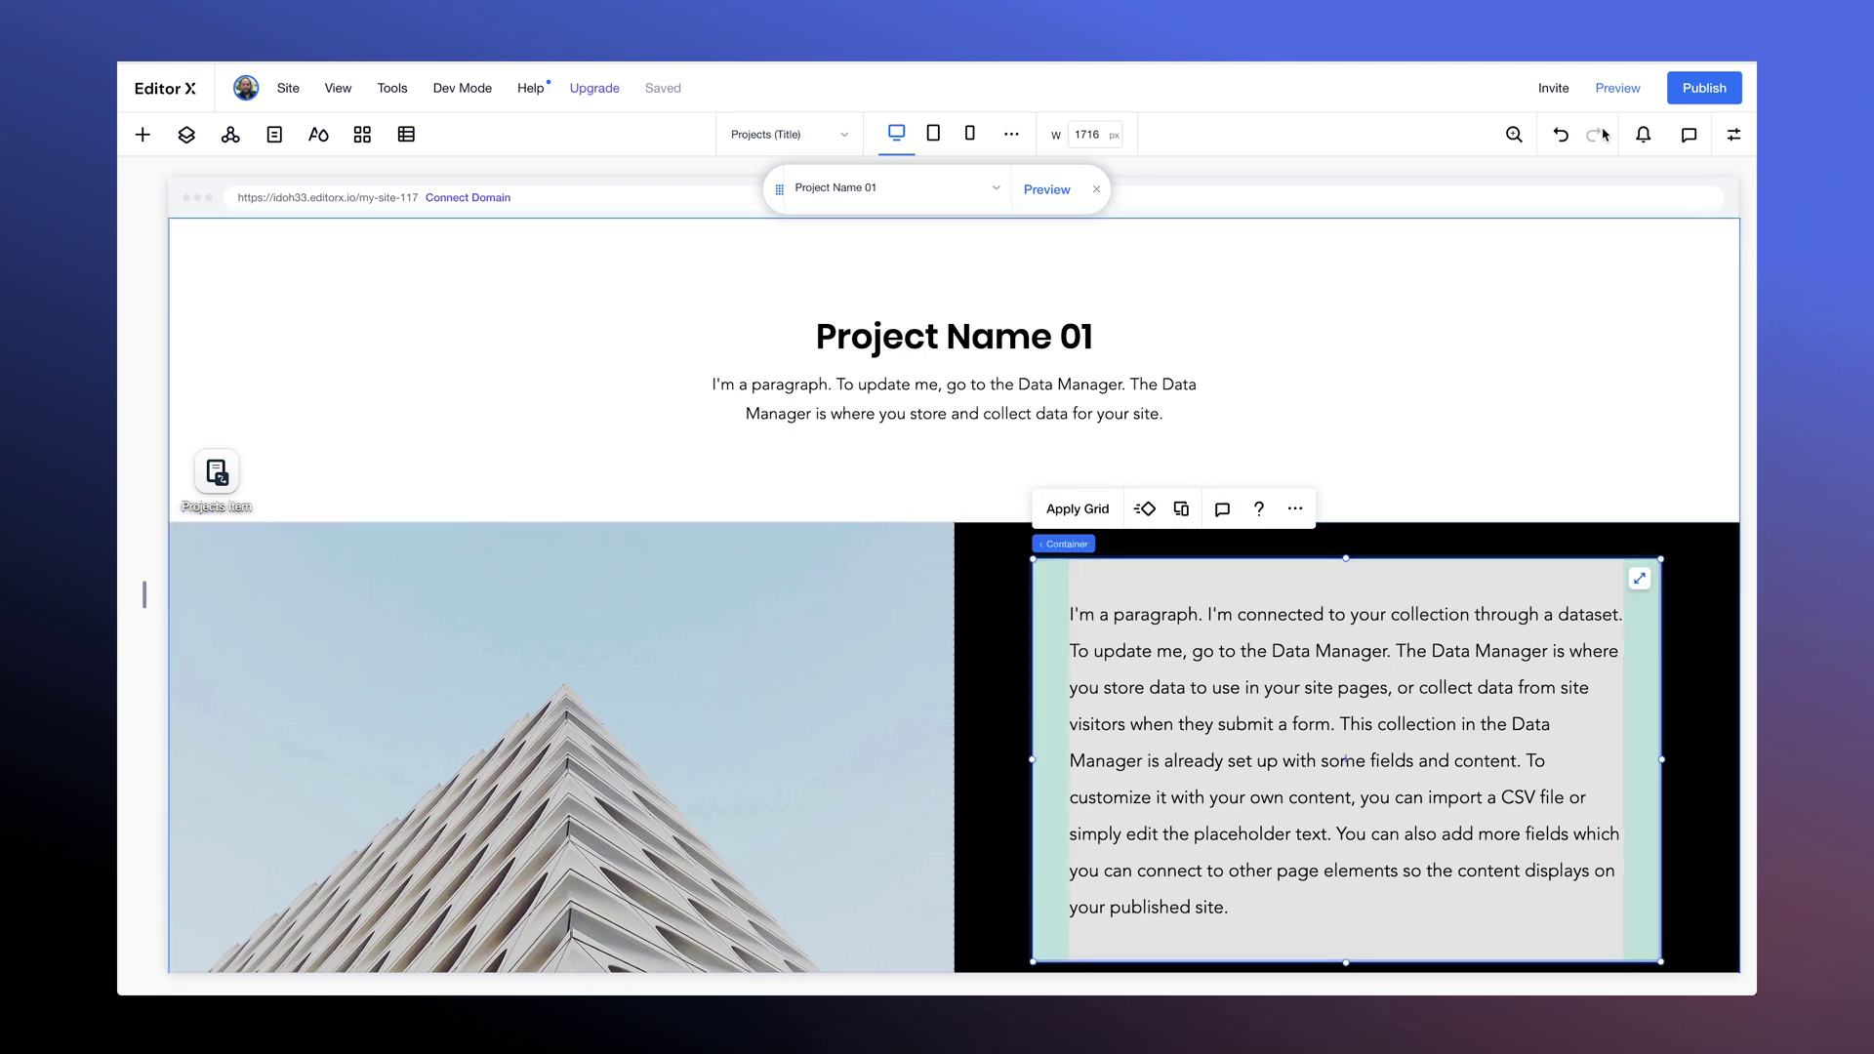
click(1730, 136)
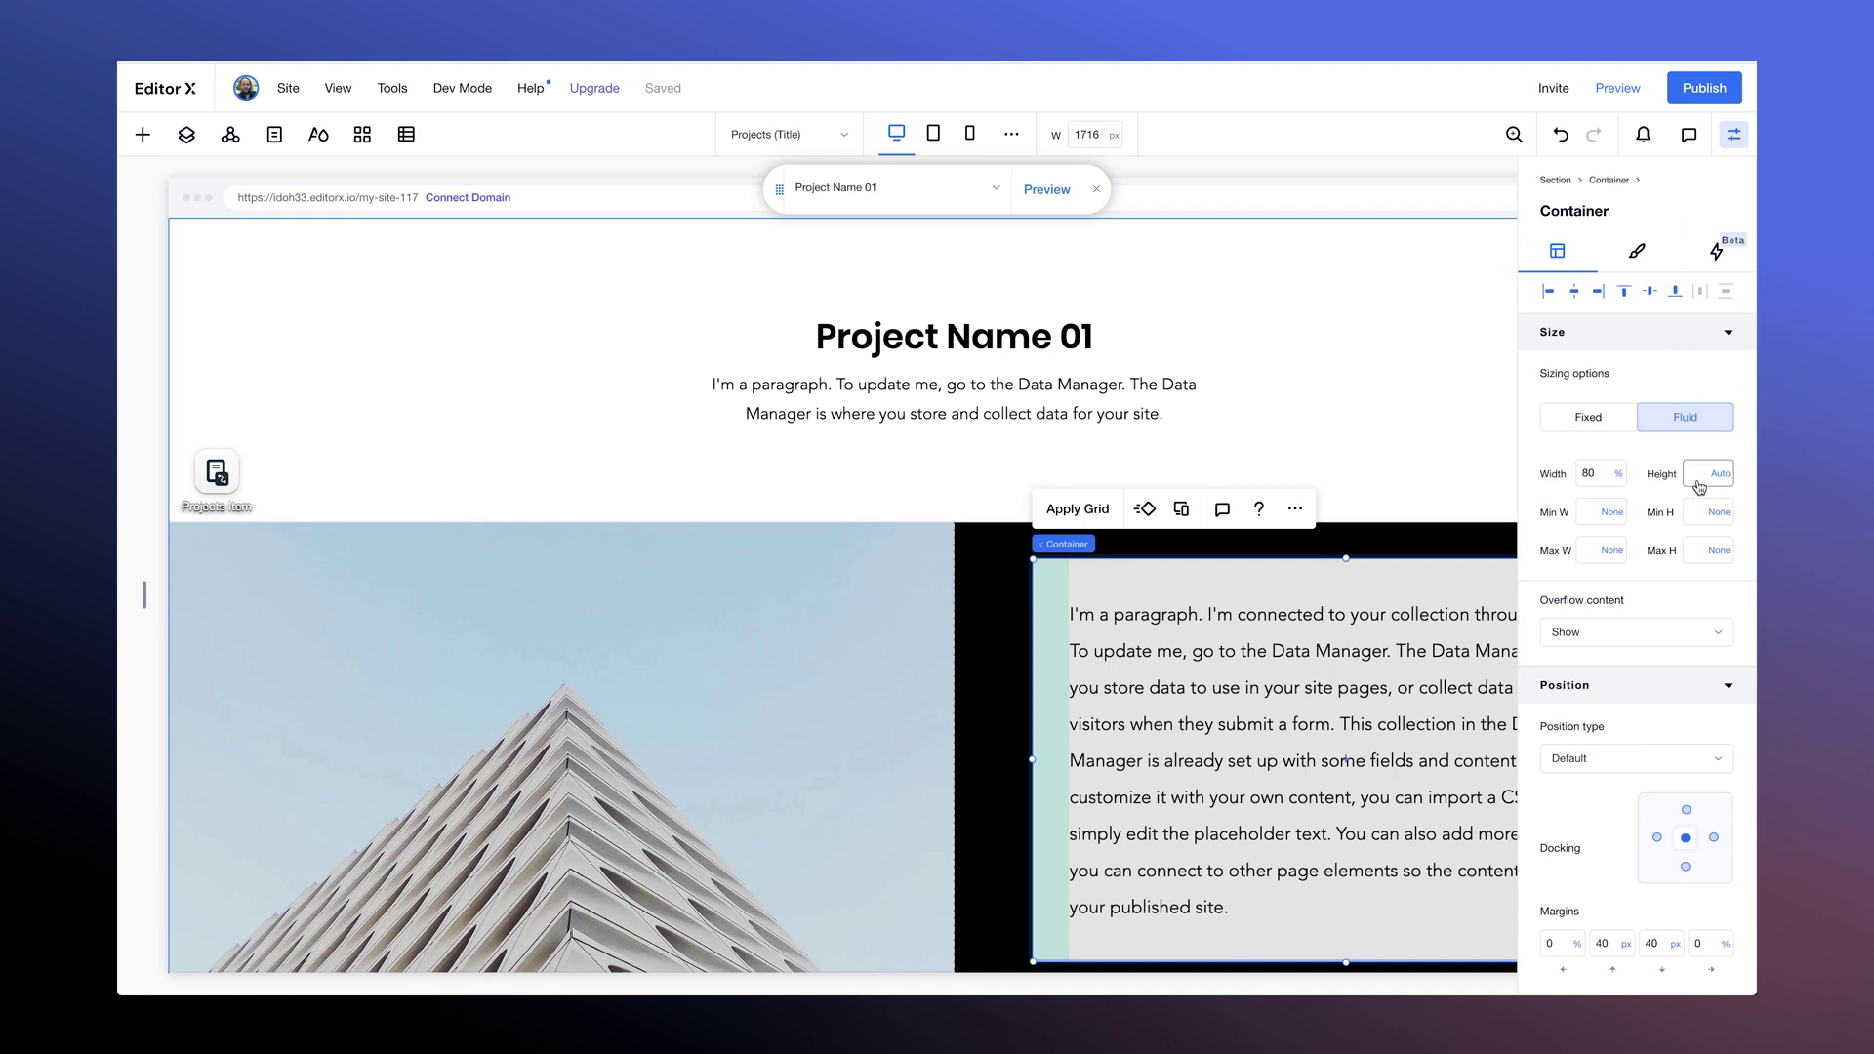
click(1329, 703)
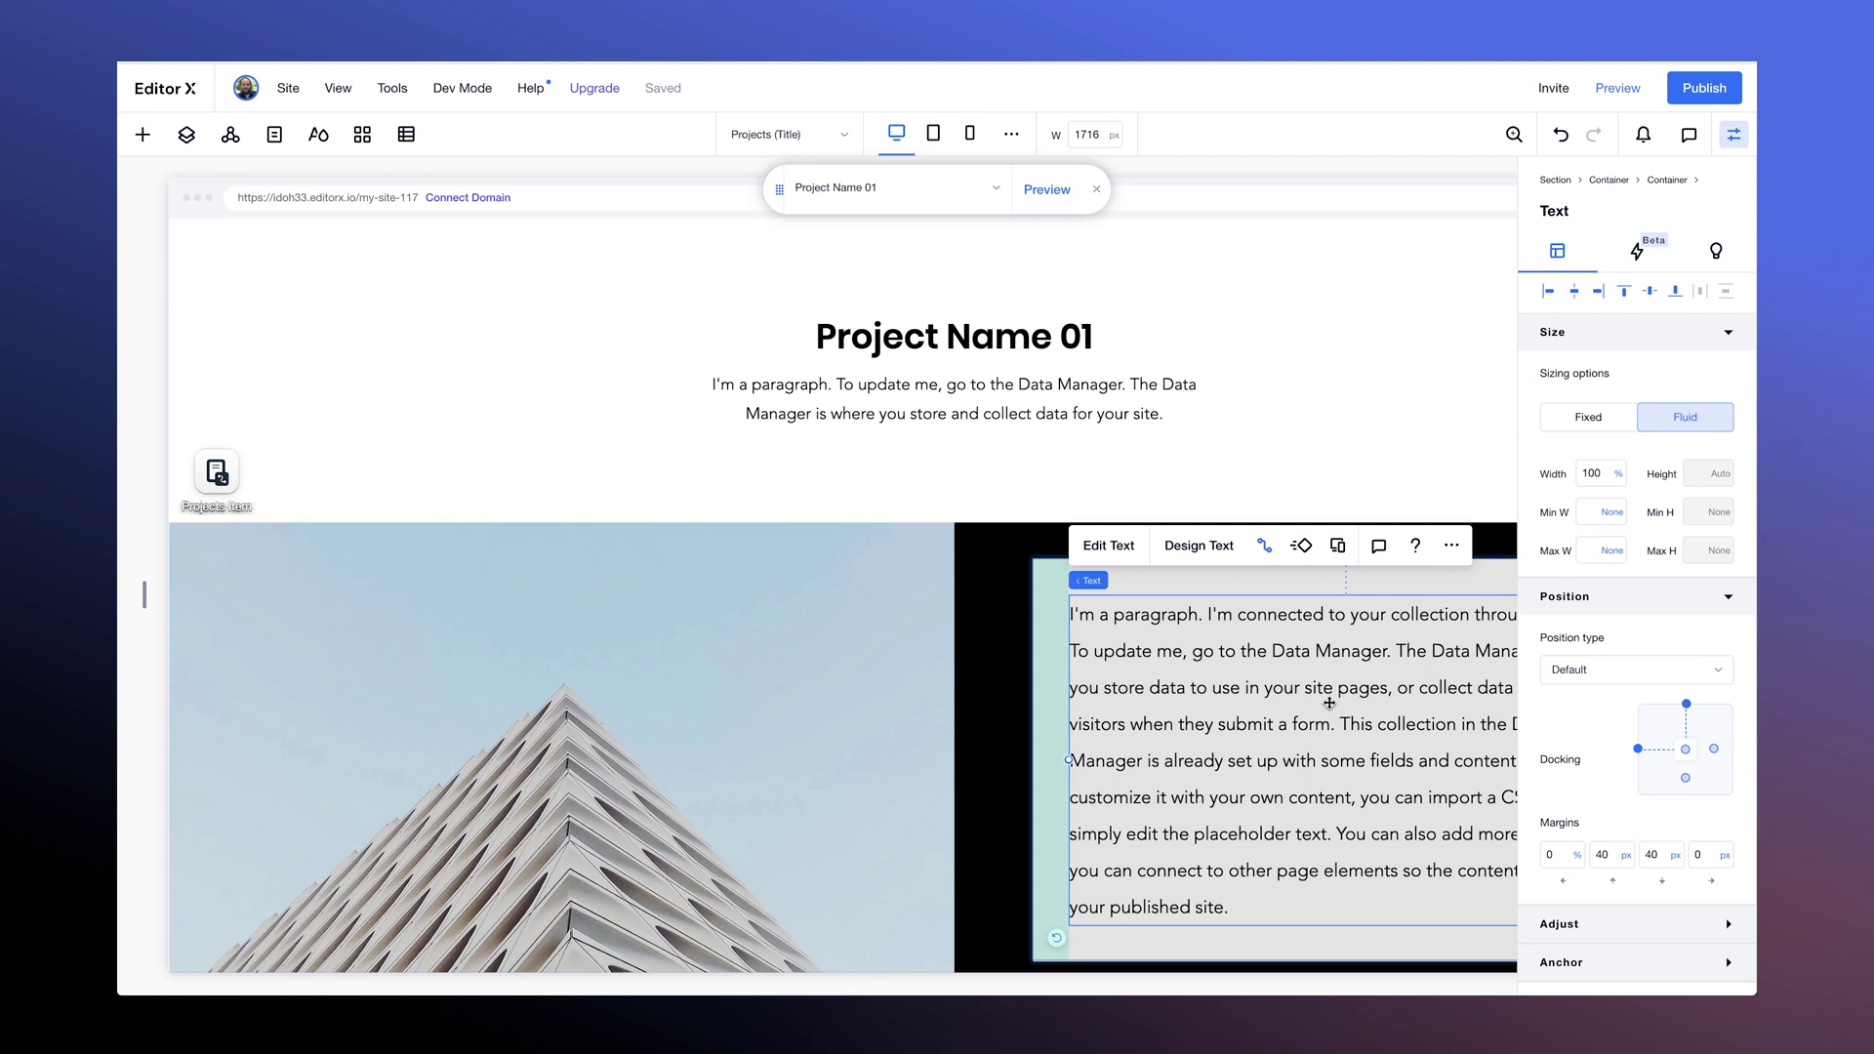
click(1734, 135)
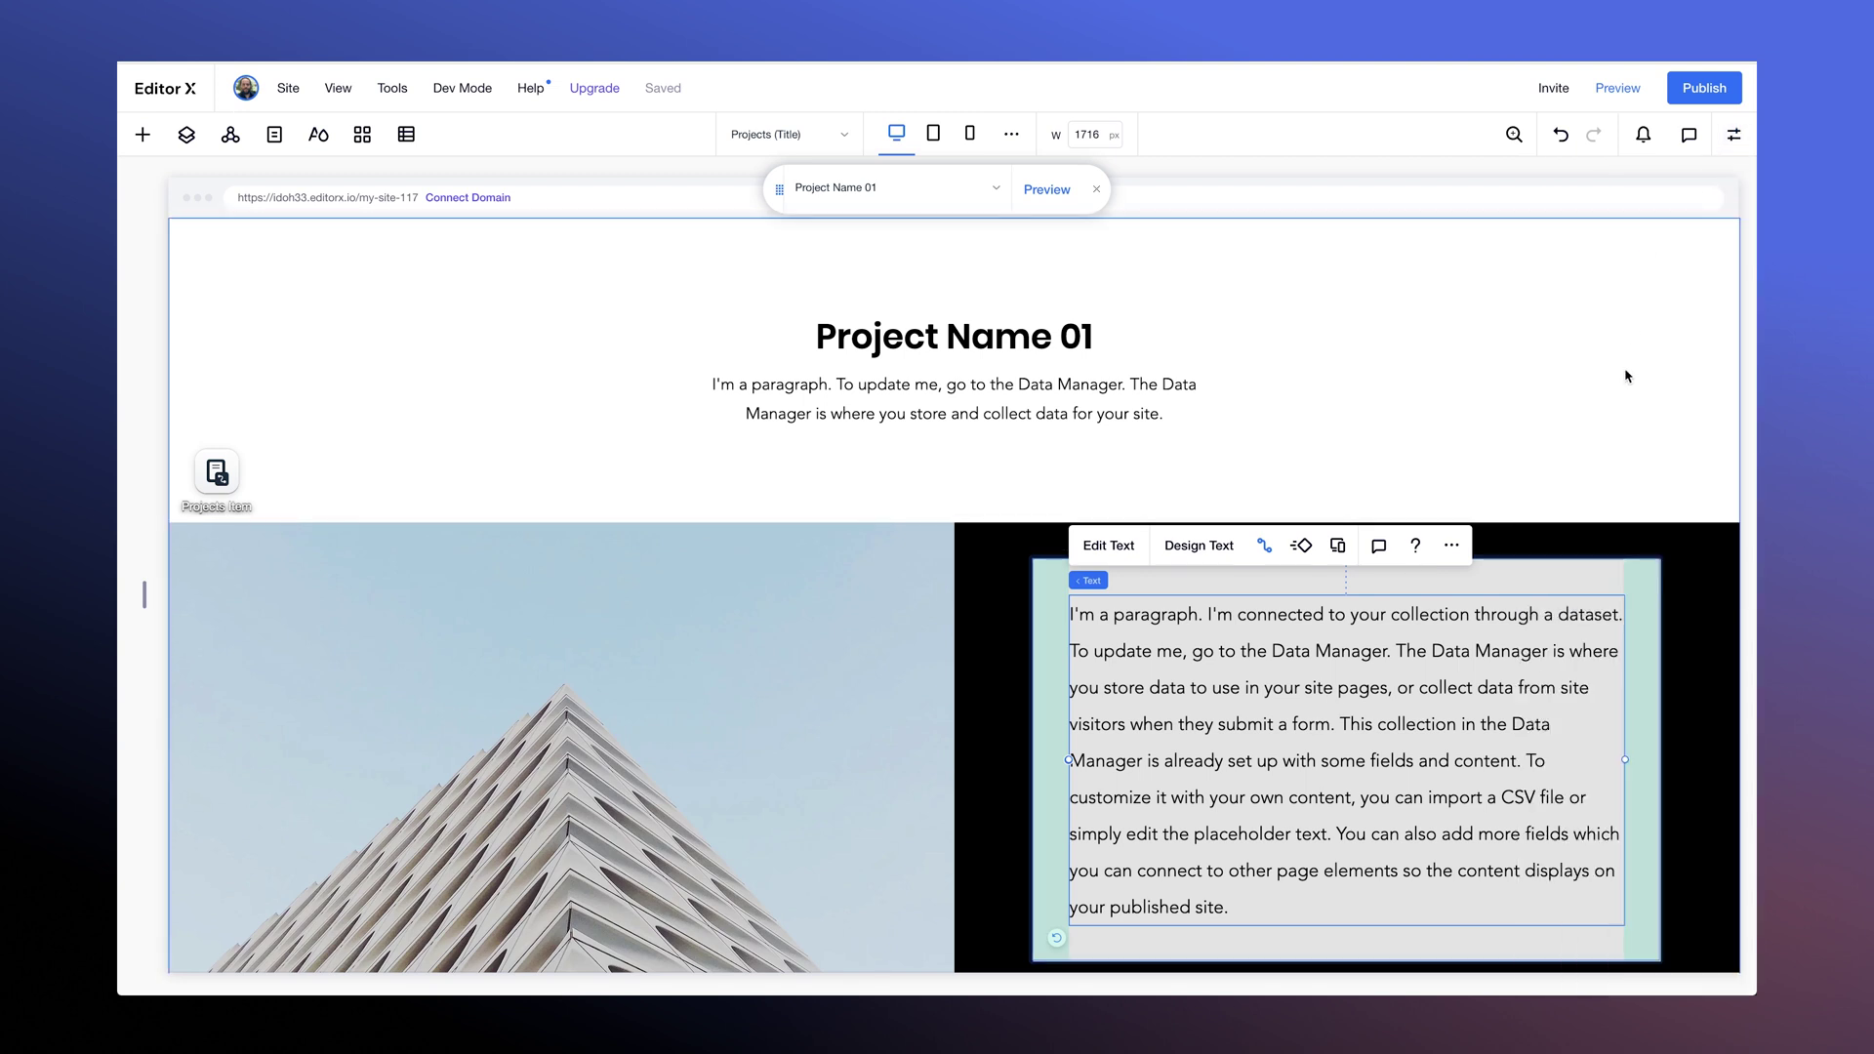
- Switch the dataset item to Project Name 02 and select its stretched text container
click(1627, 402)
click(991, 187)
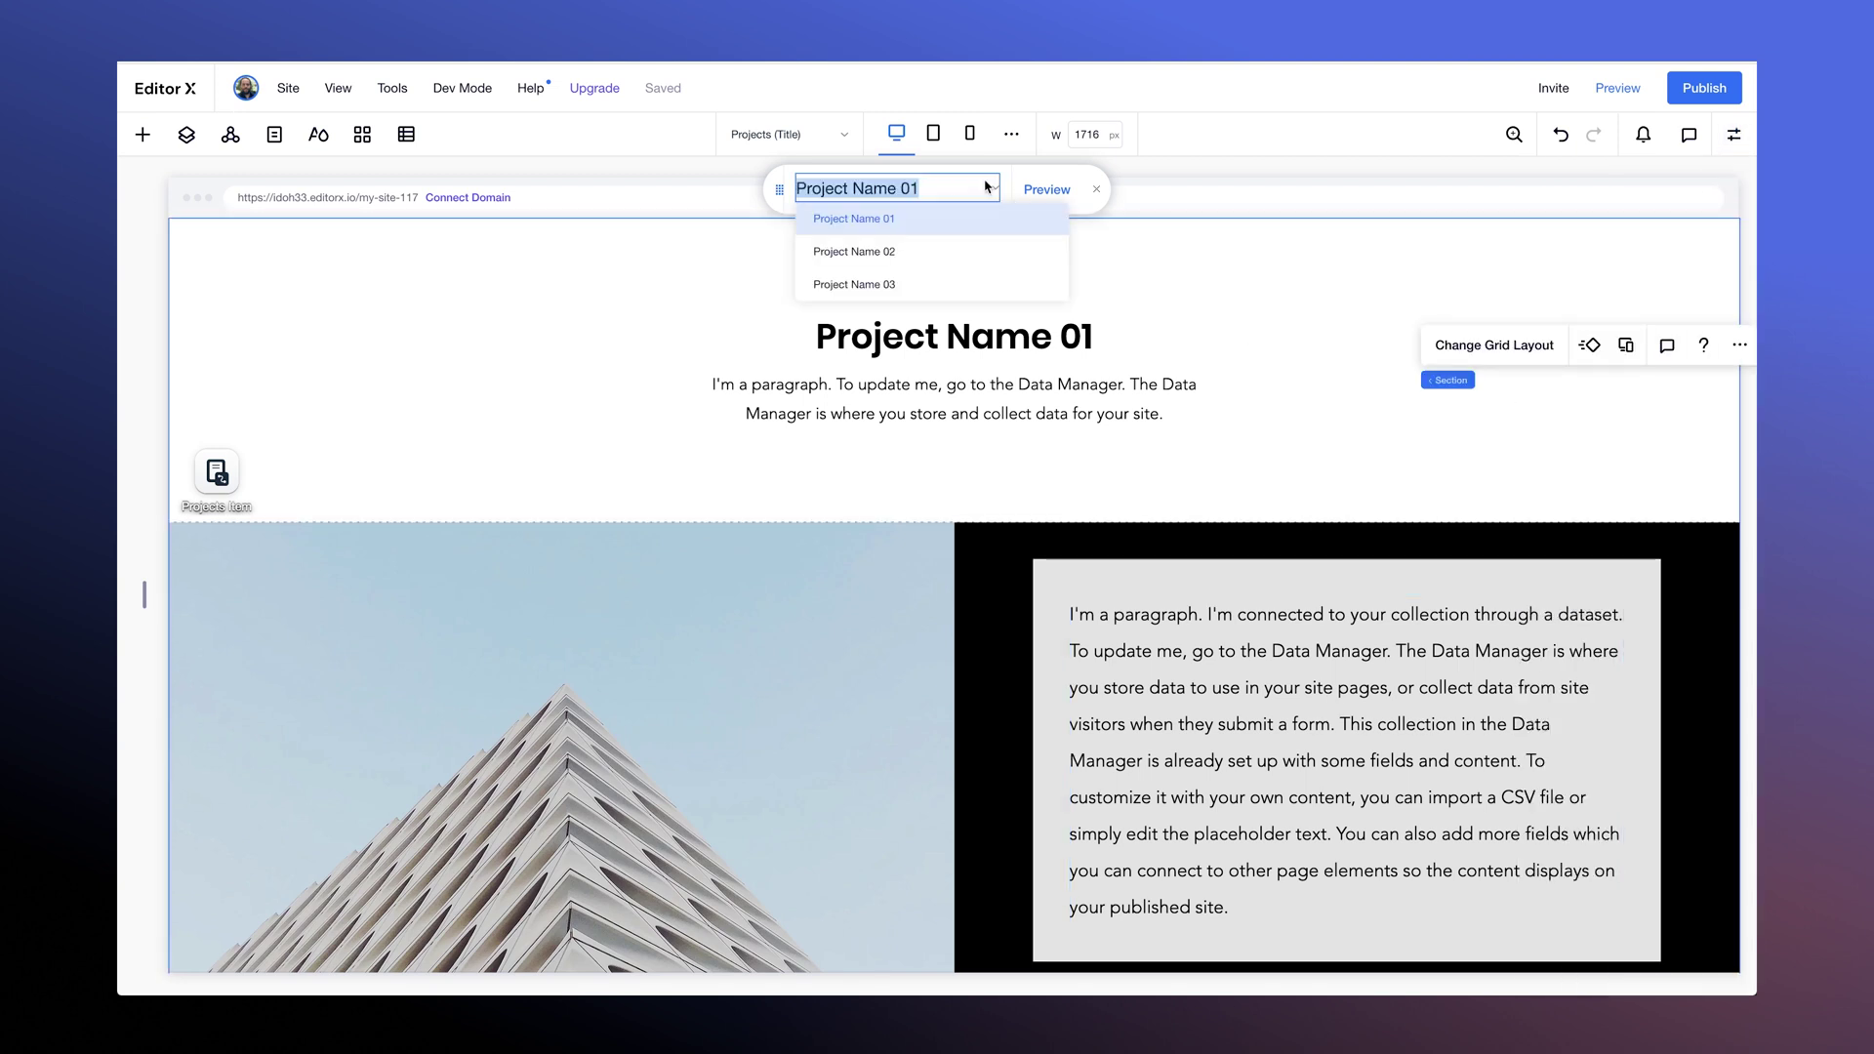
click(920, 251)
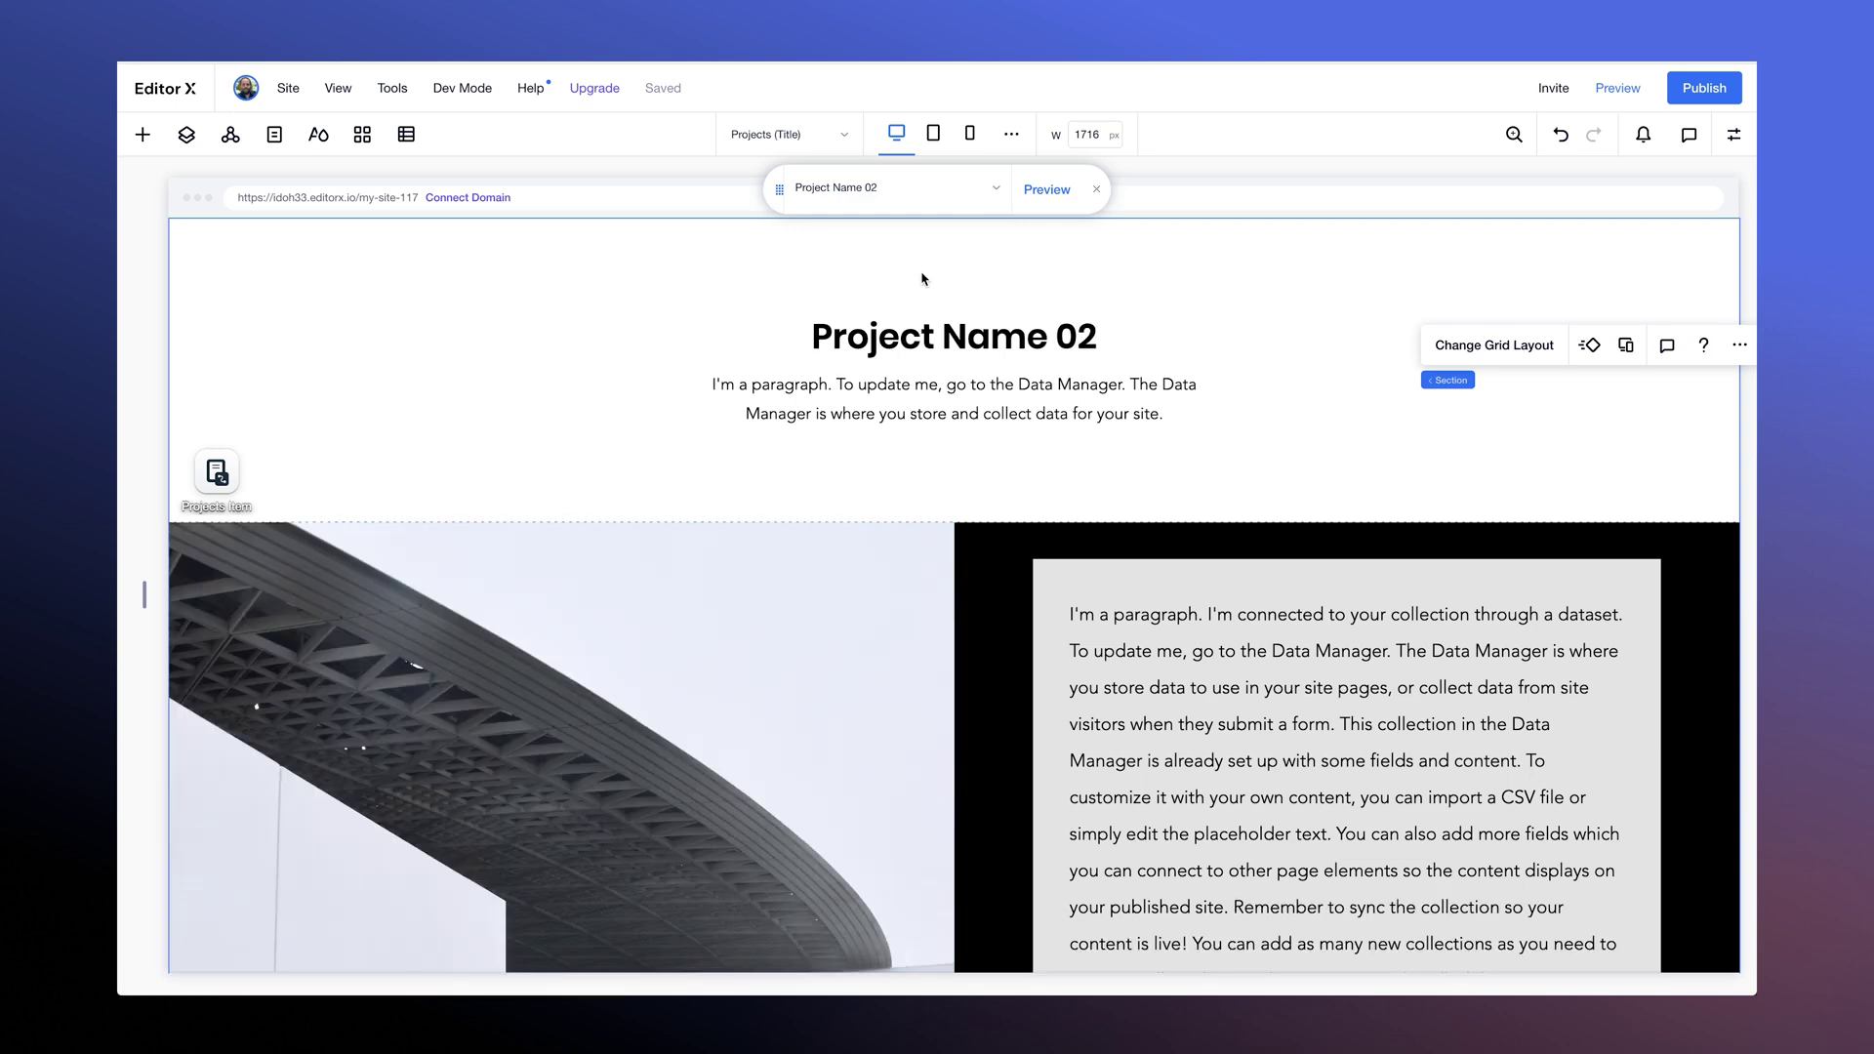
scroll(904, 747, down, 6)
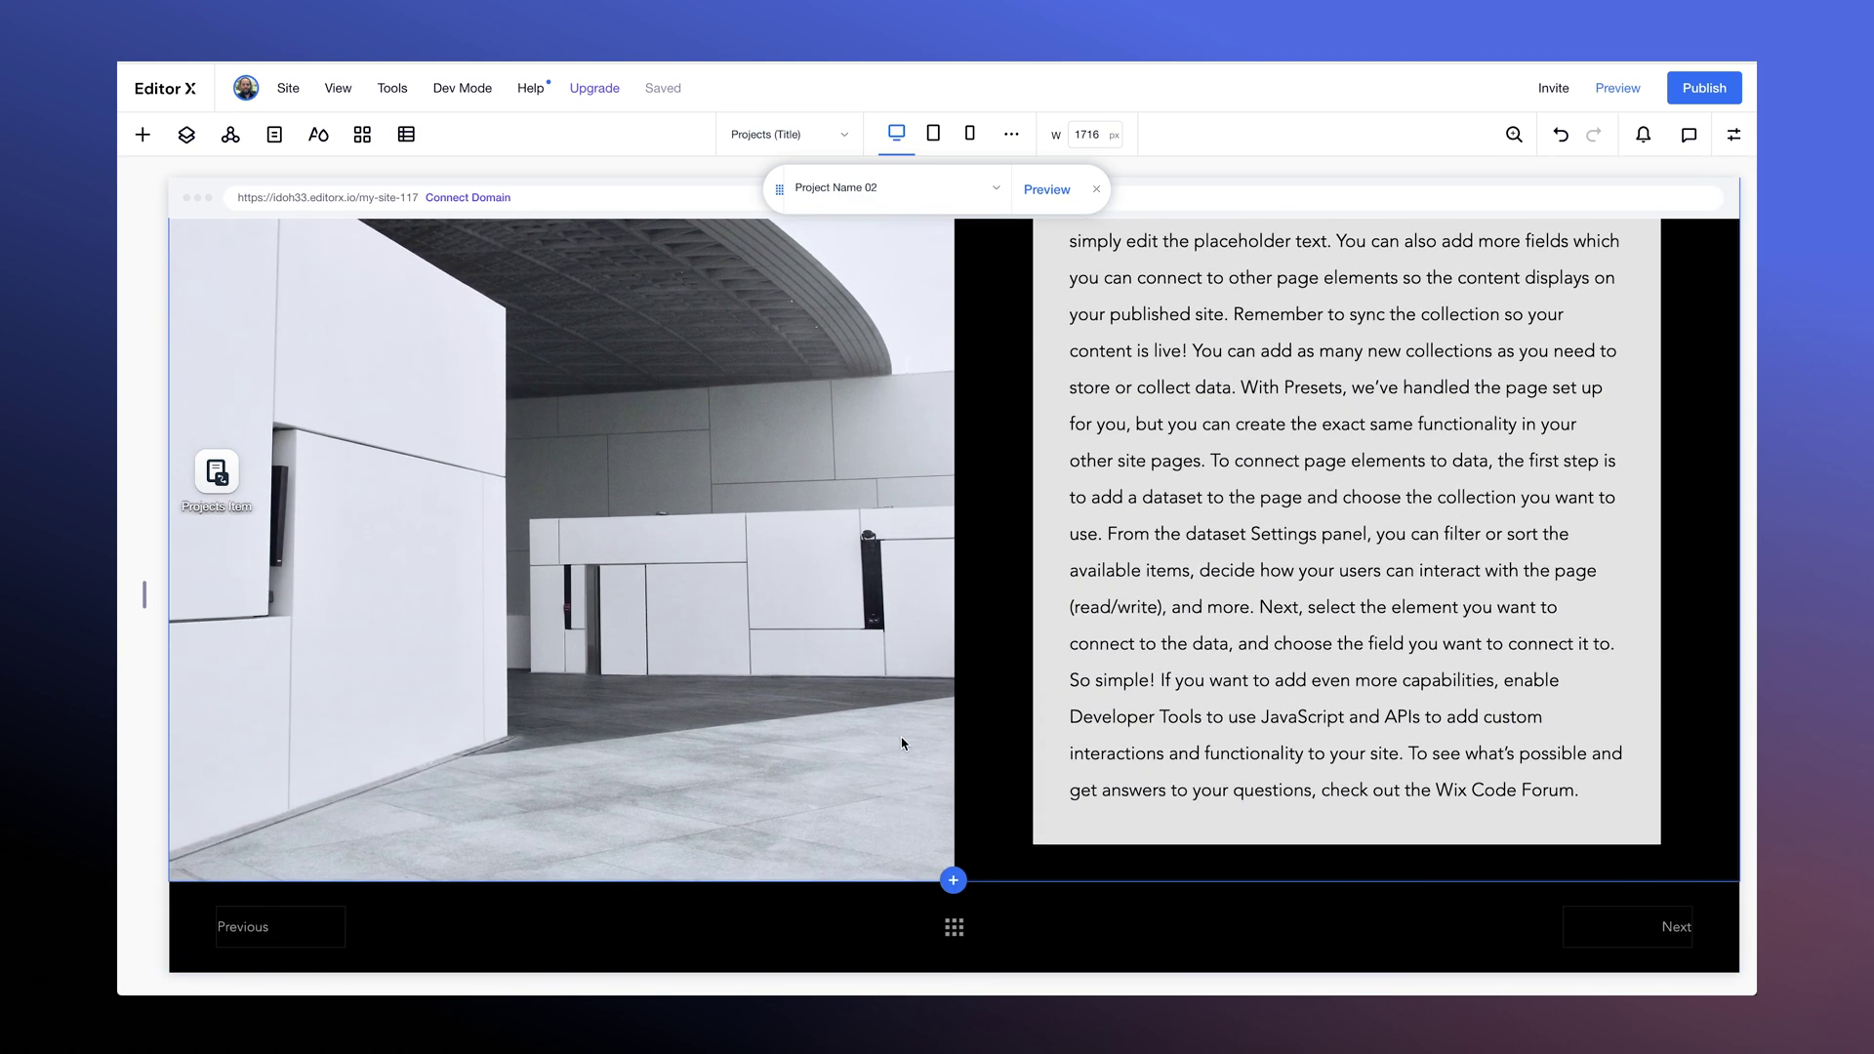
scroll(901, 743, up, 5)
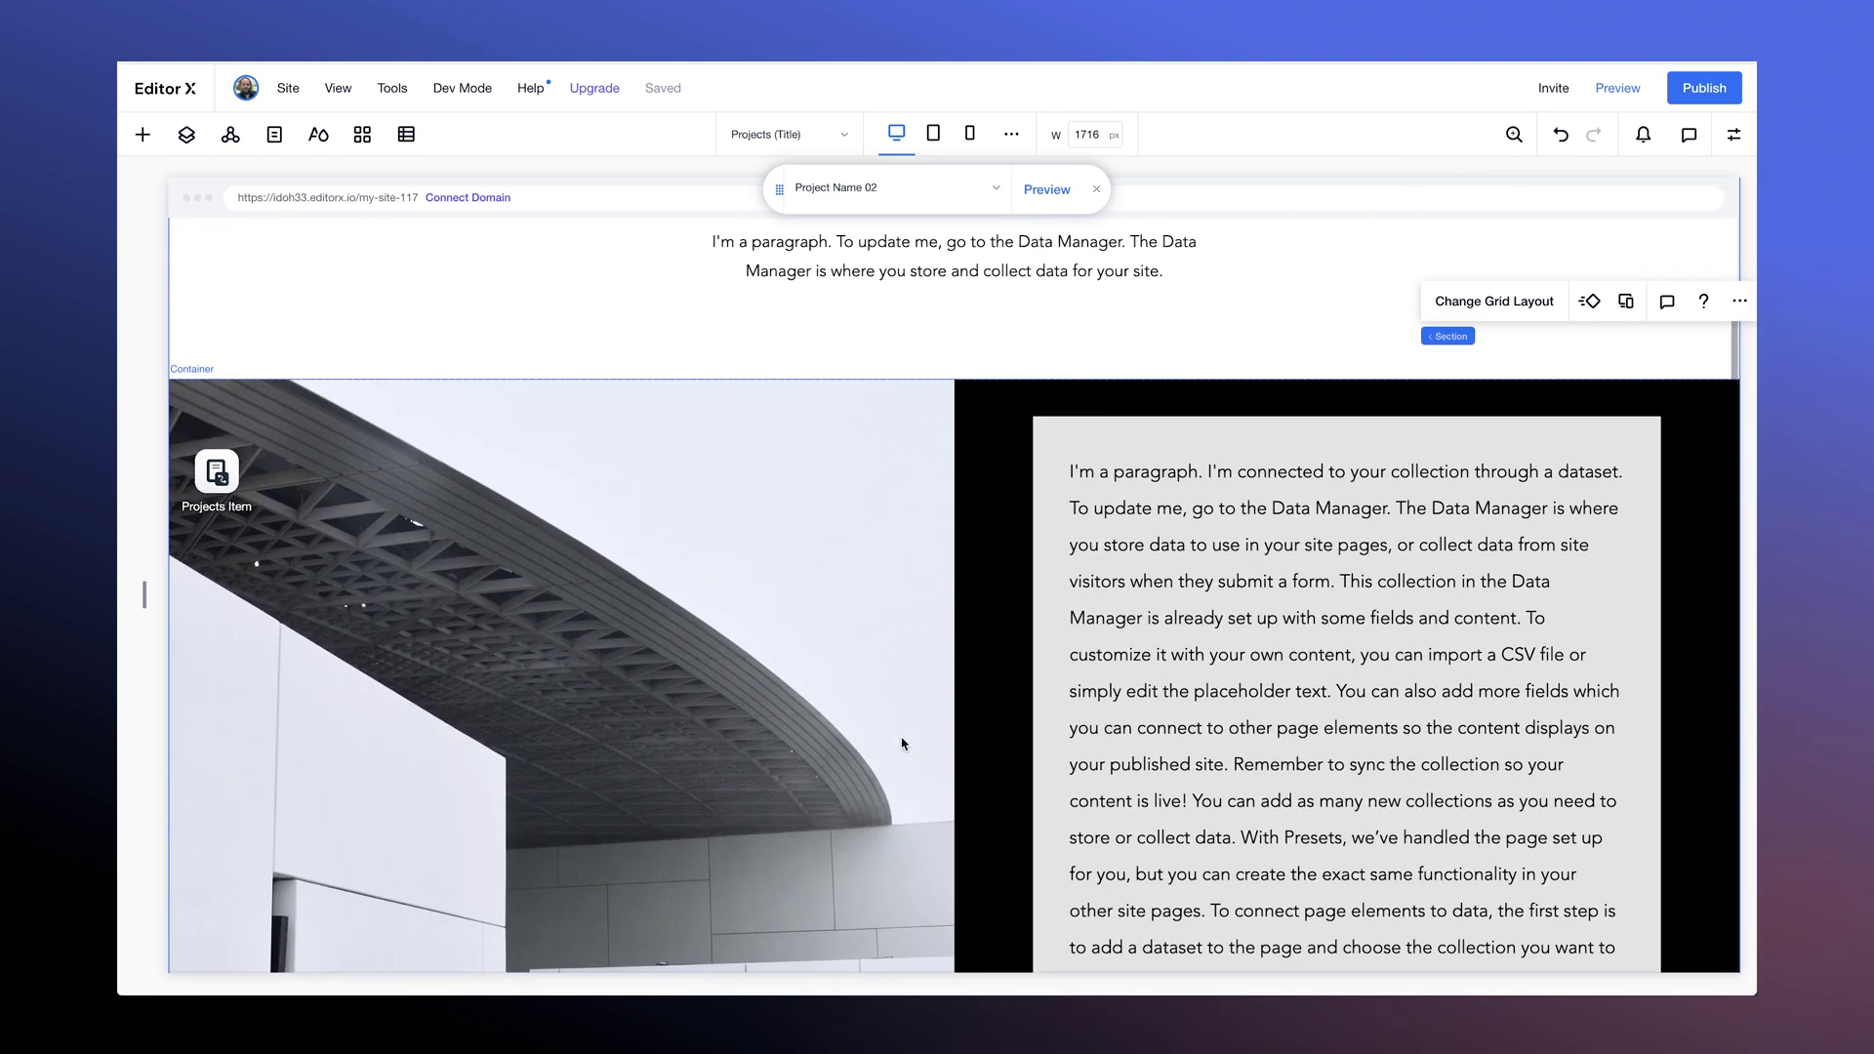
click(1051, 555)
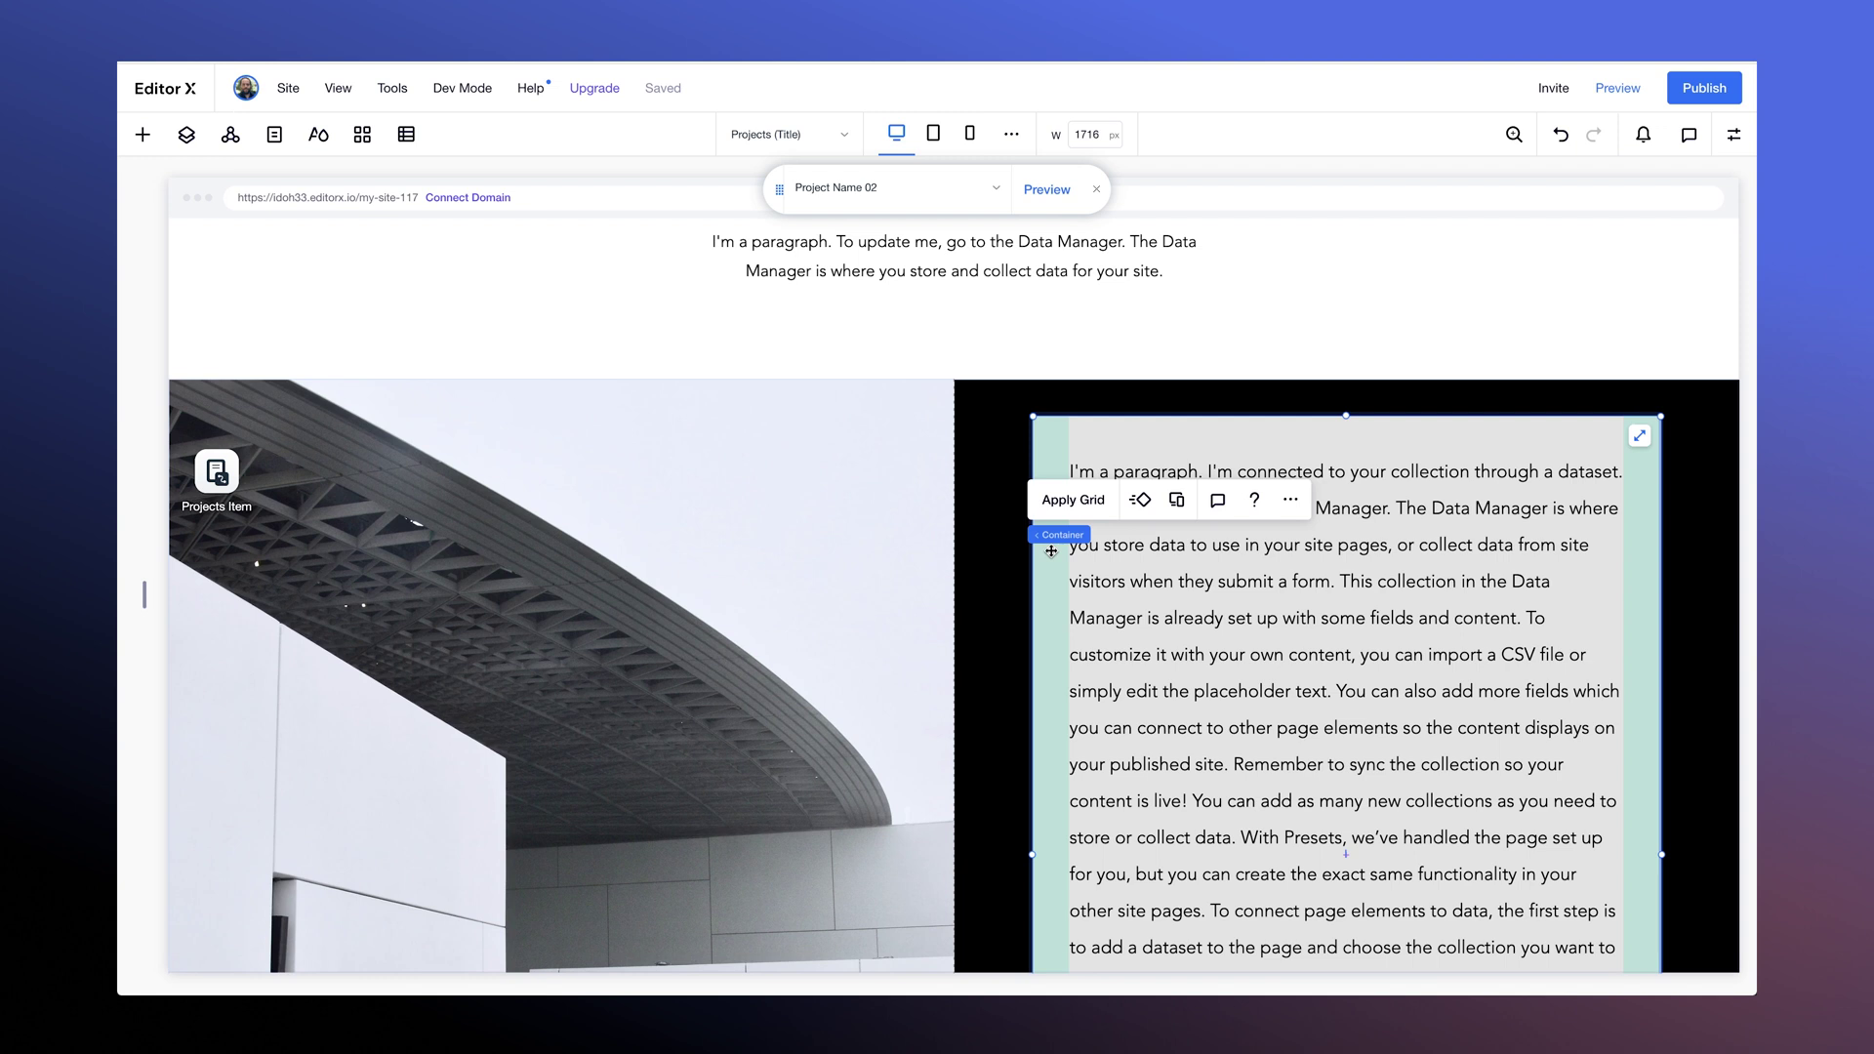
- Give the text container a 500 px maximum height
click(1737, 134)
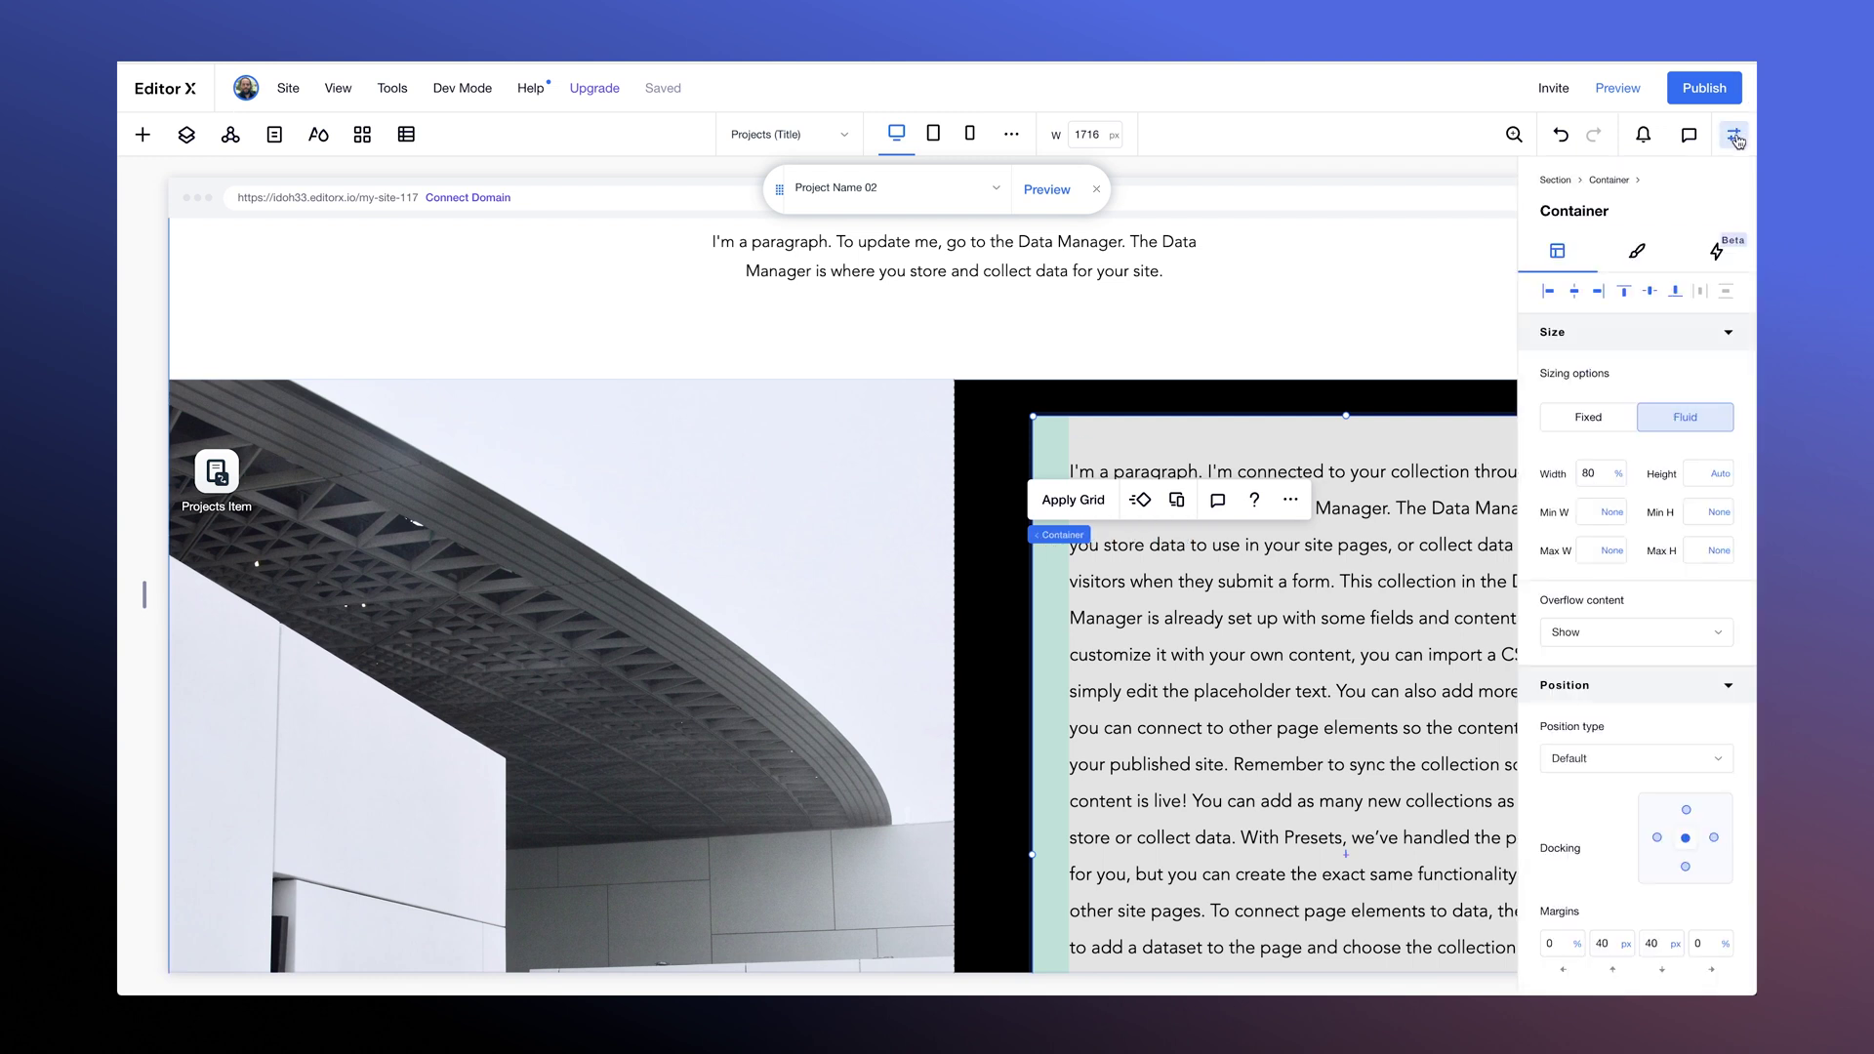
click(1687, 552)
text(500)
key(Return)
- Set the container's overflow content to Scroll so the long paragraph scrolls vertically
scroll(1038, 732, down, 3)
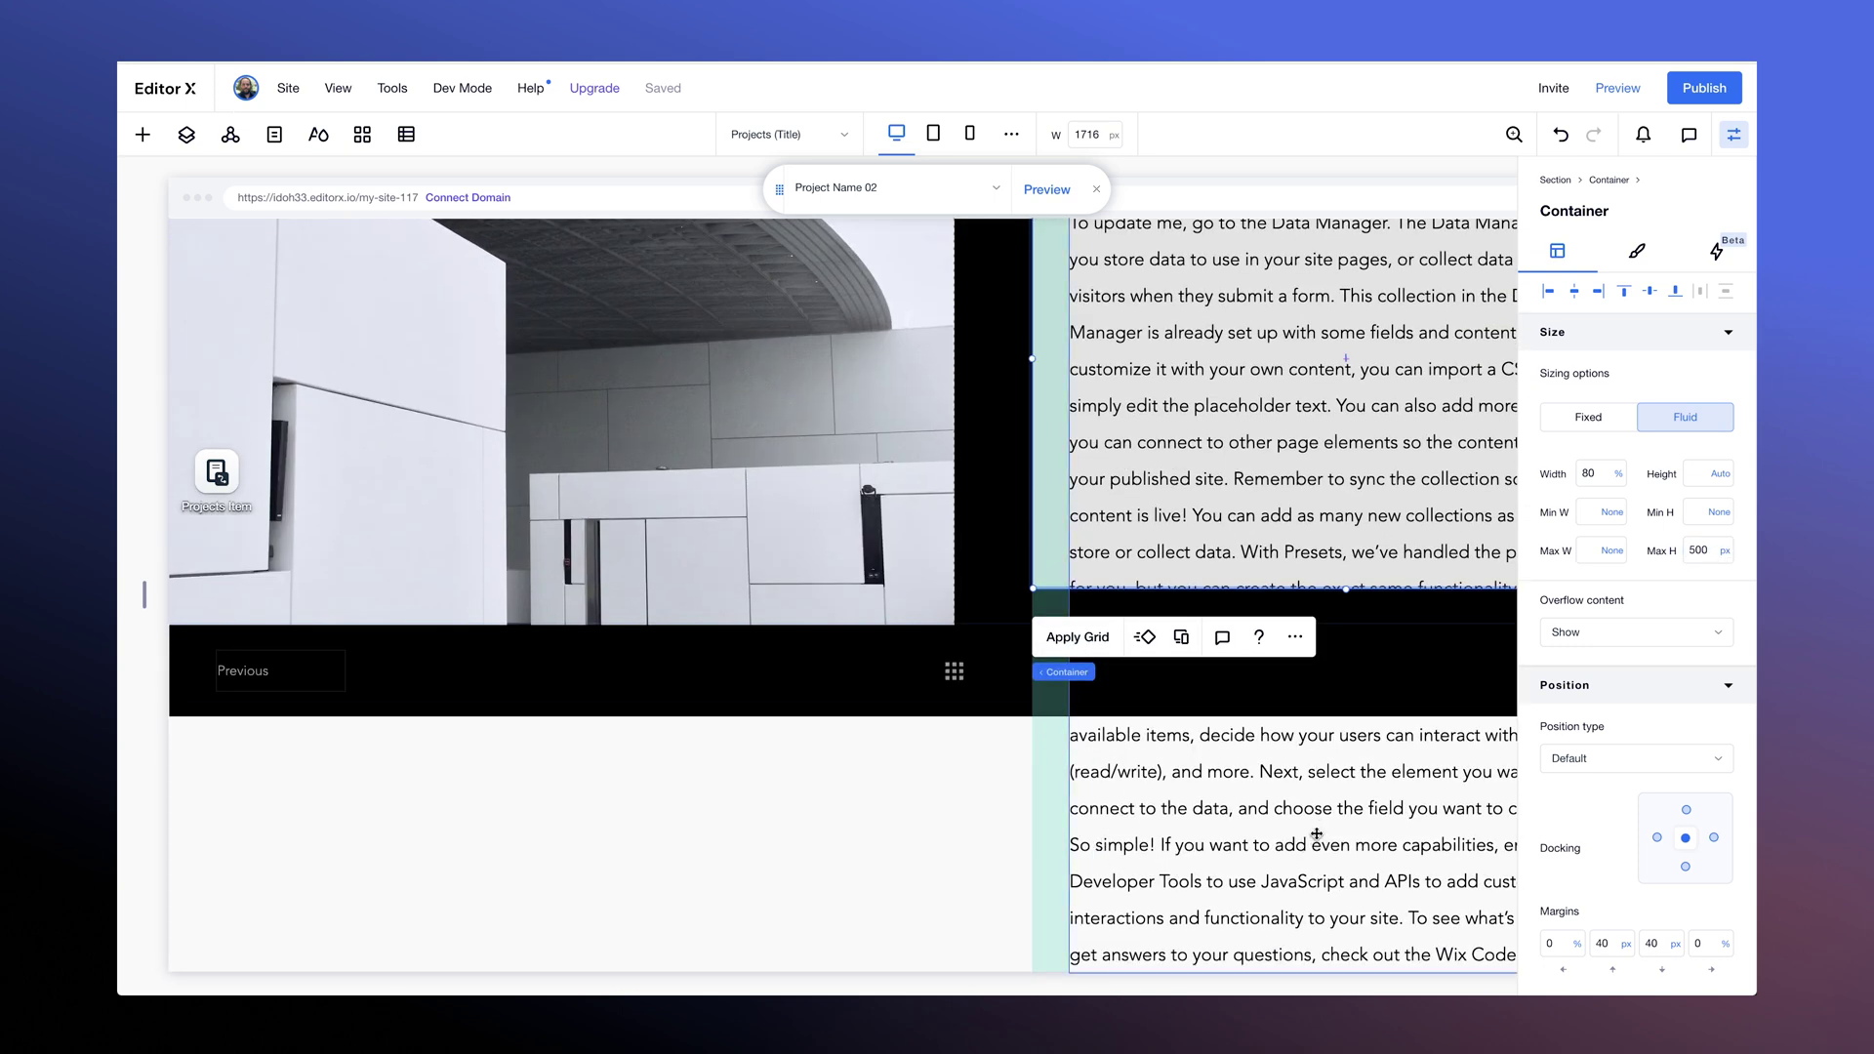
click(1622, 639)
click(1598, 699)
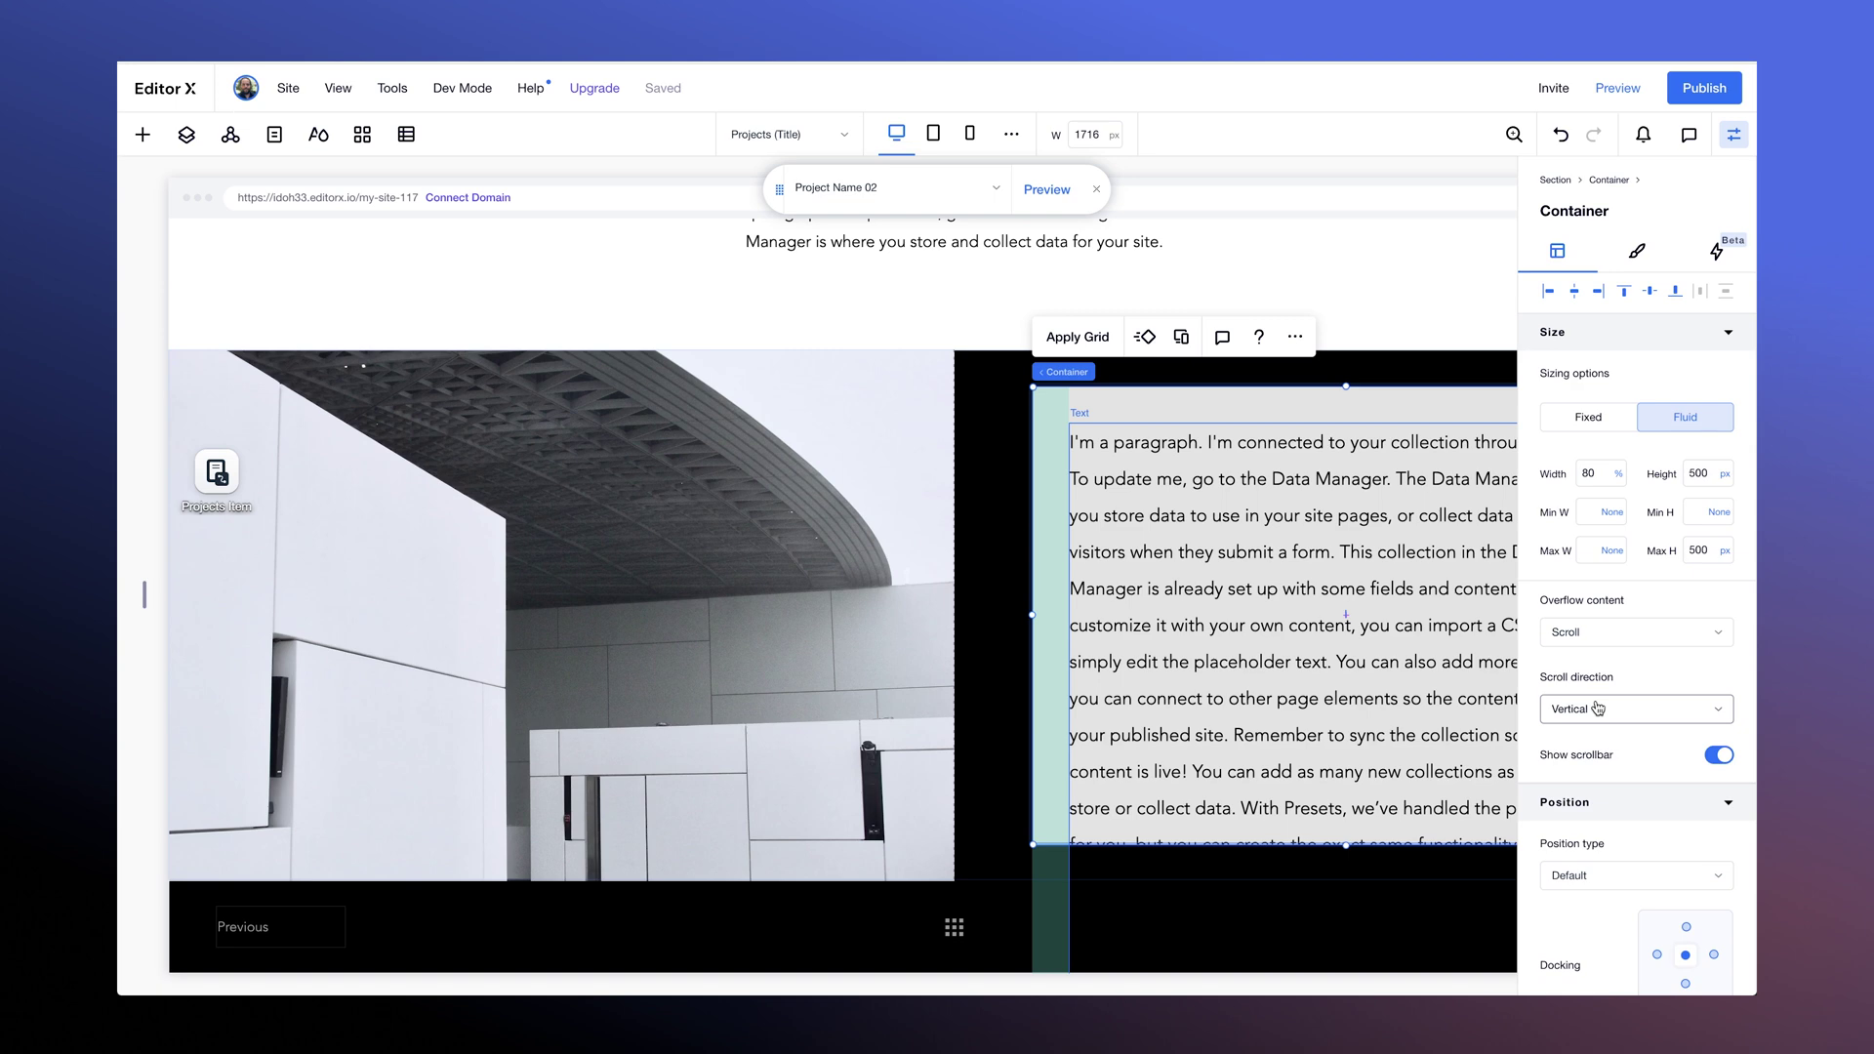
scroll(1324, 683, down, 5)
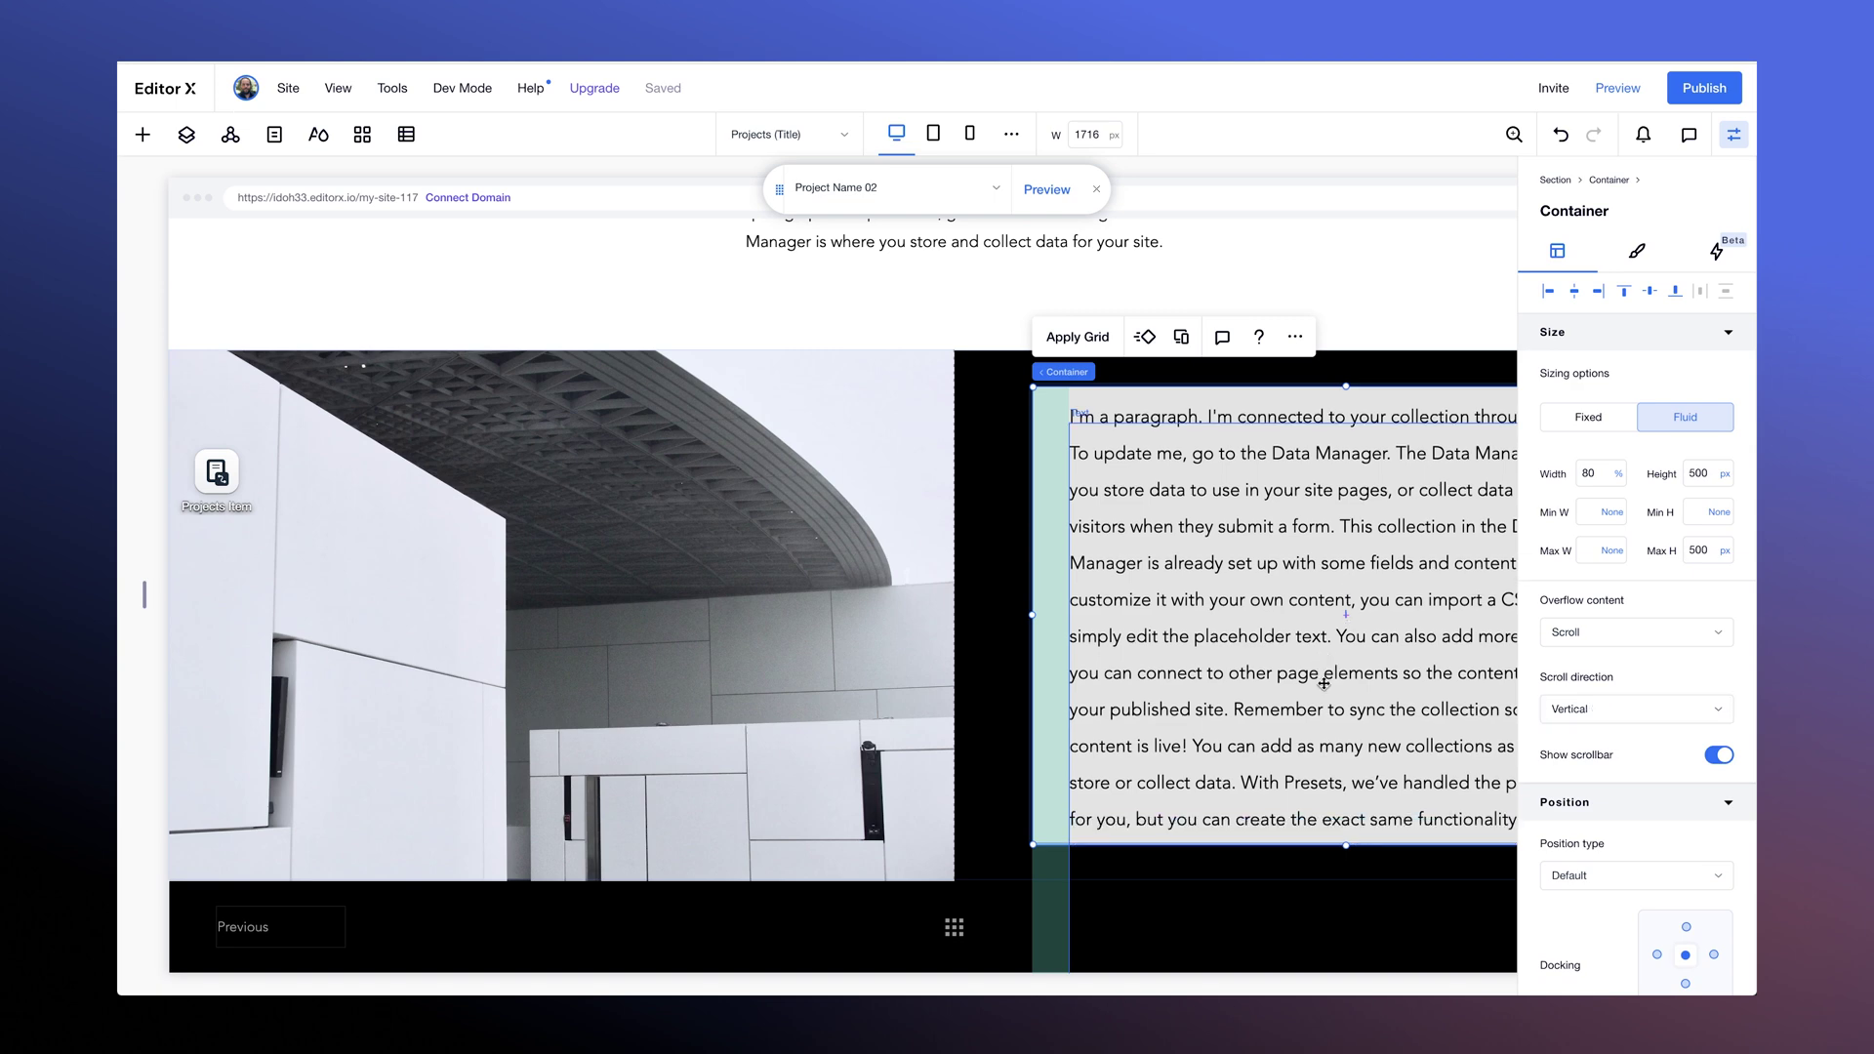
scroll(1323, 683, up, 8)
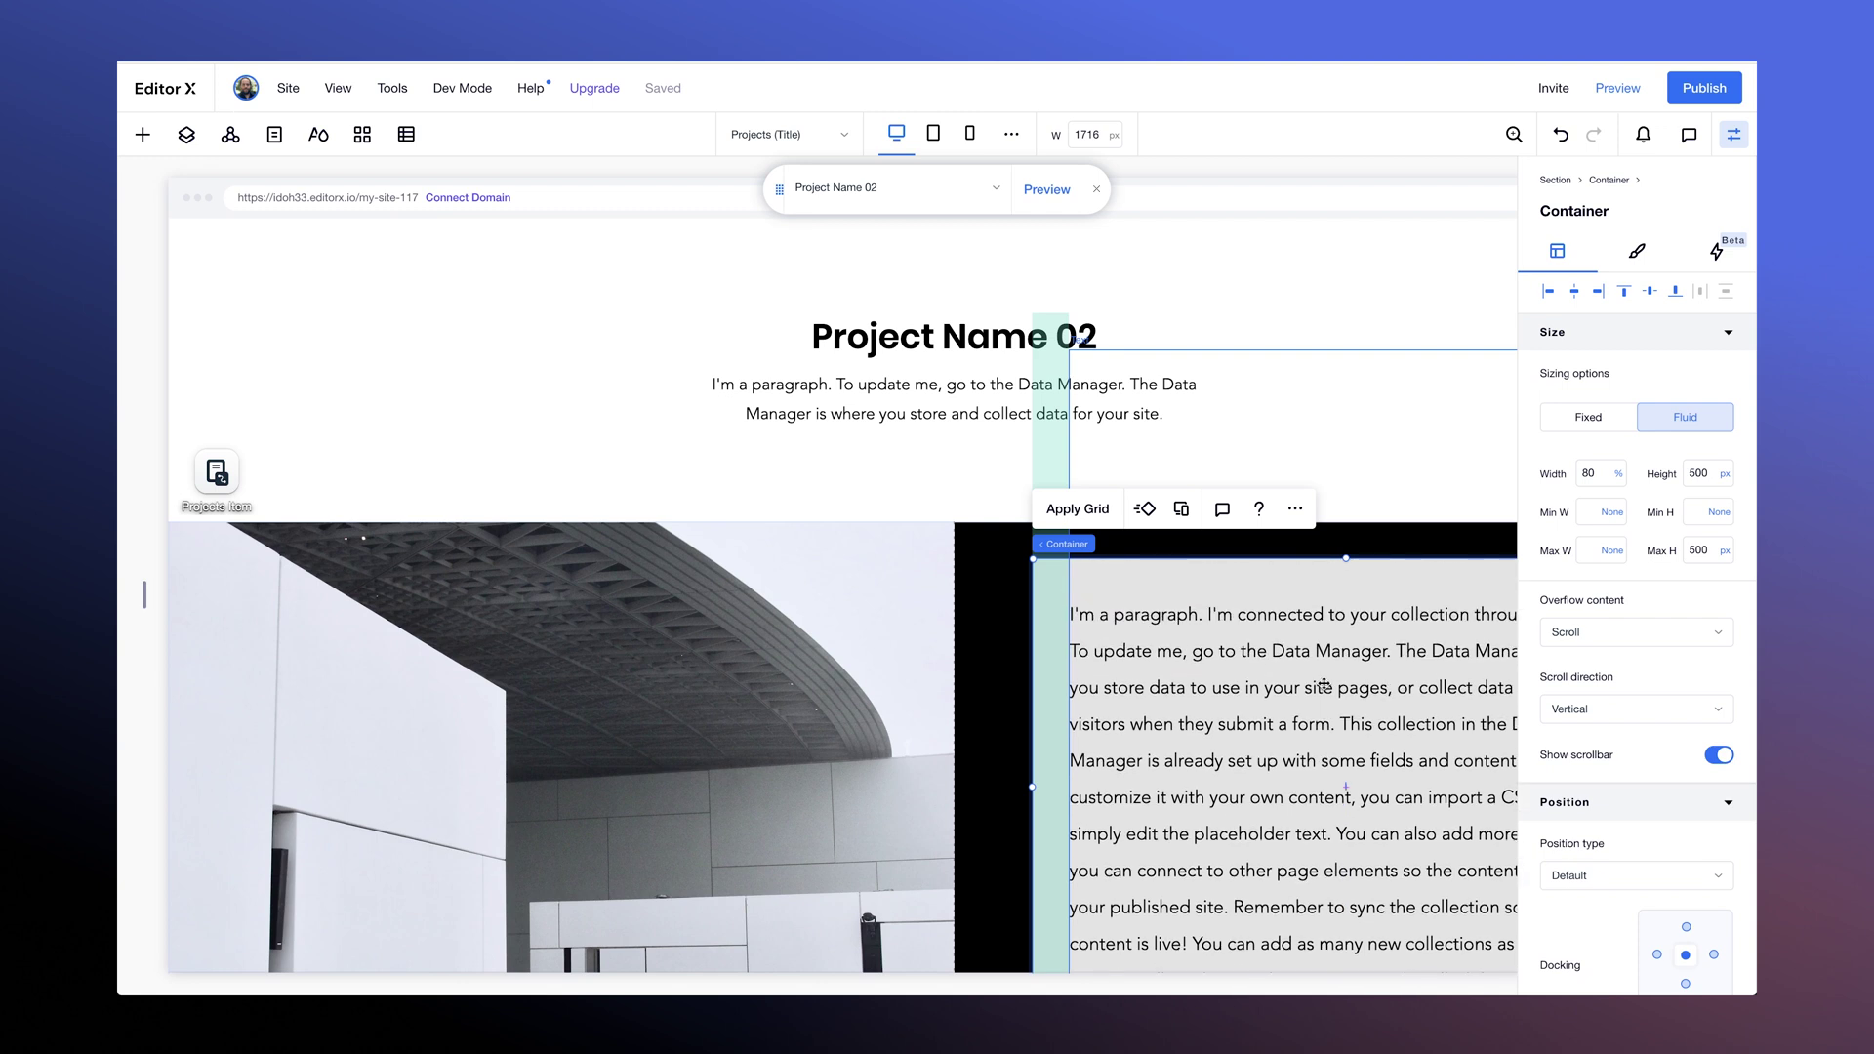
- Set the container height to Auto and switch the page to the Project Name 01 item
click(1724, 475)
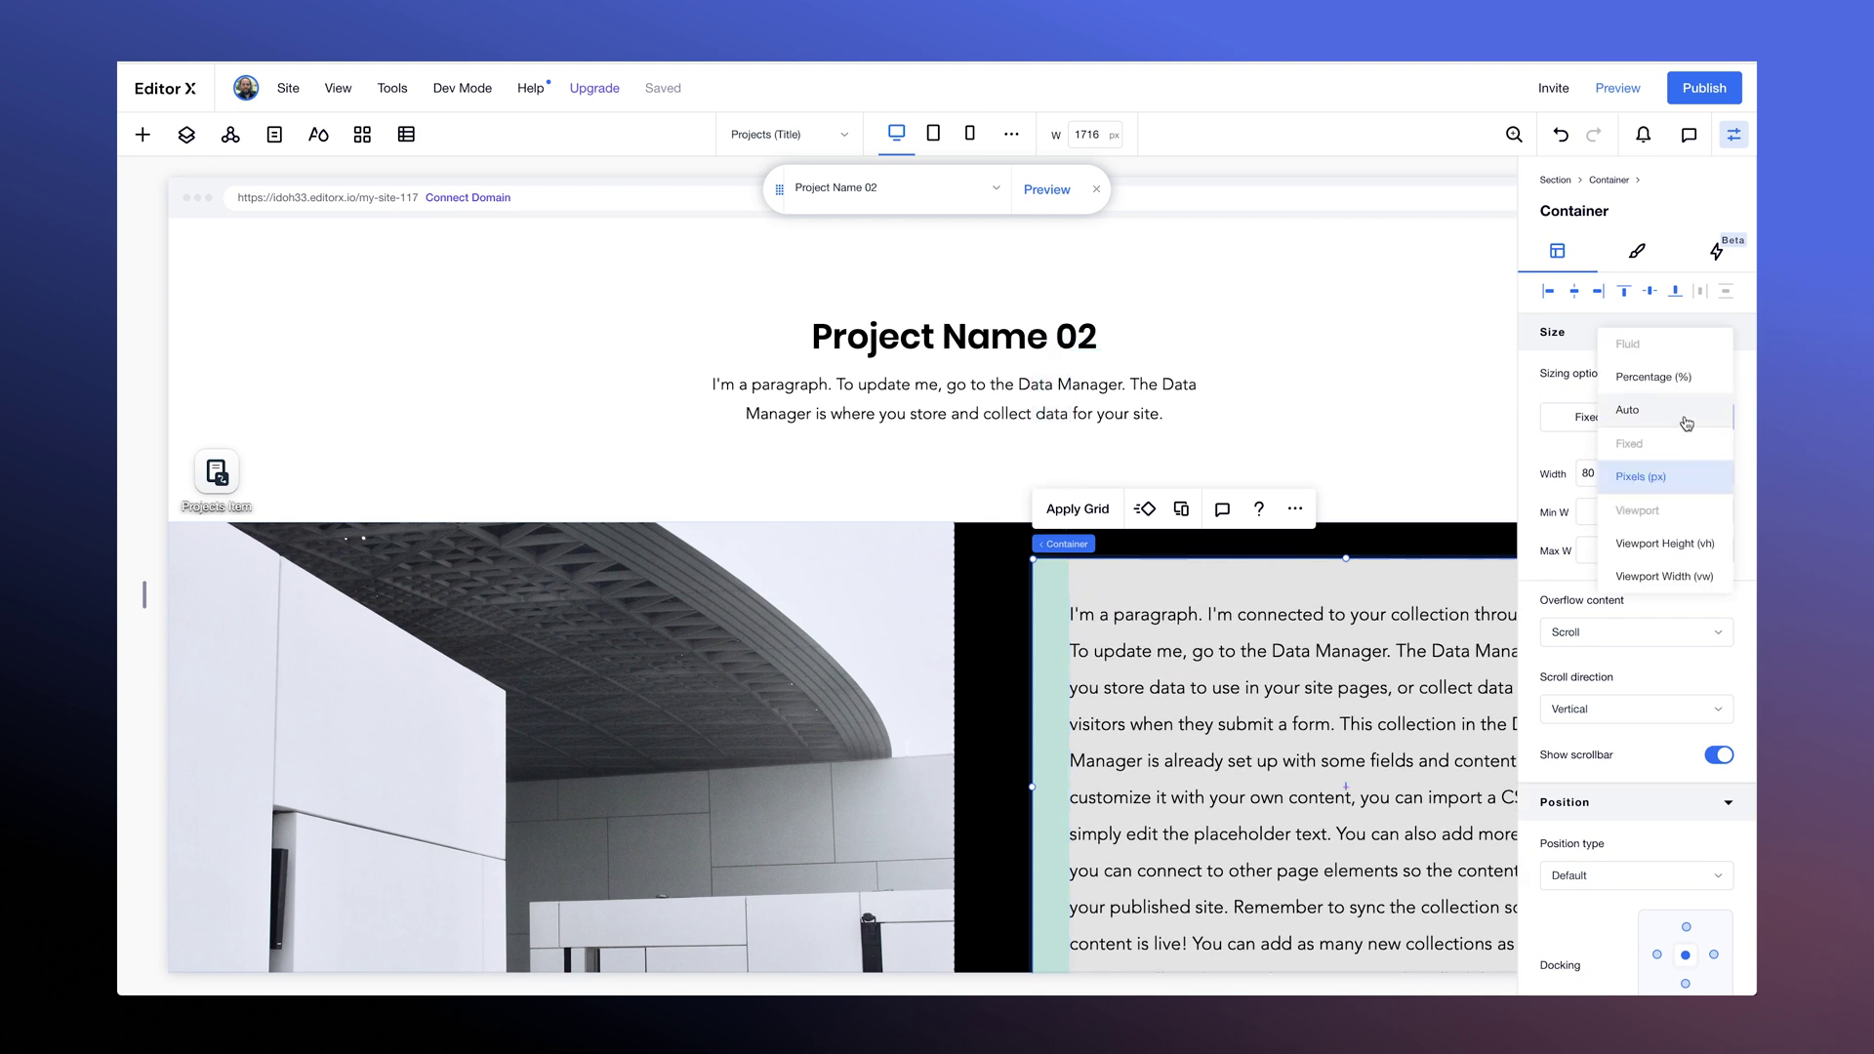
click(1686, 421)
click(962, 189)
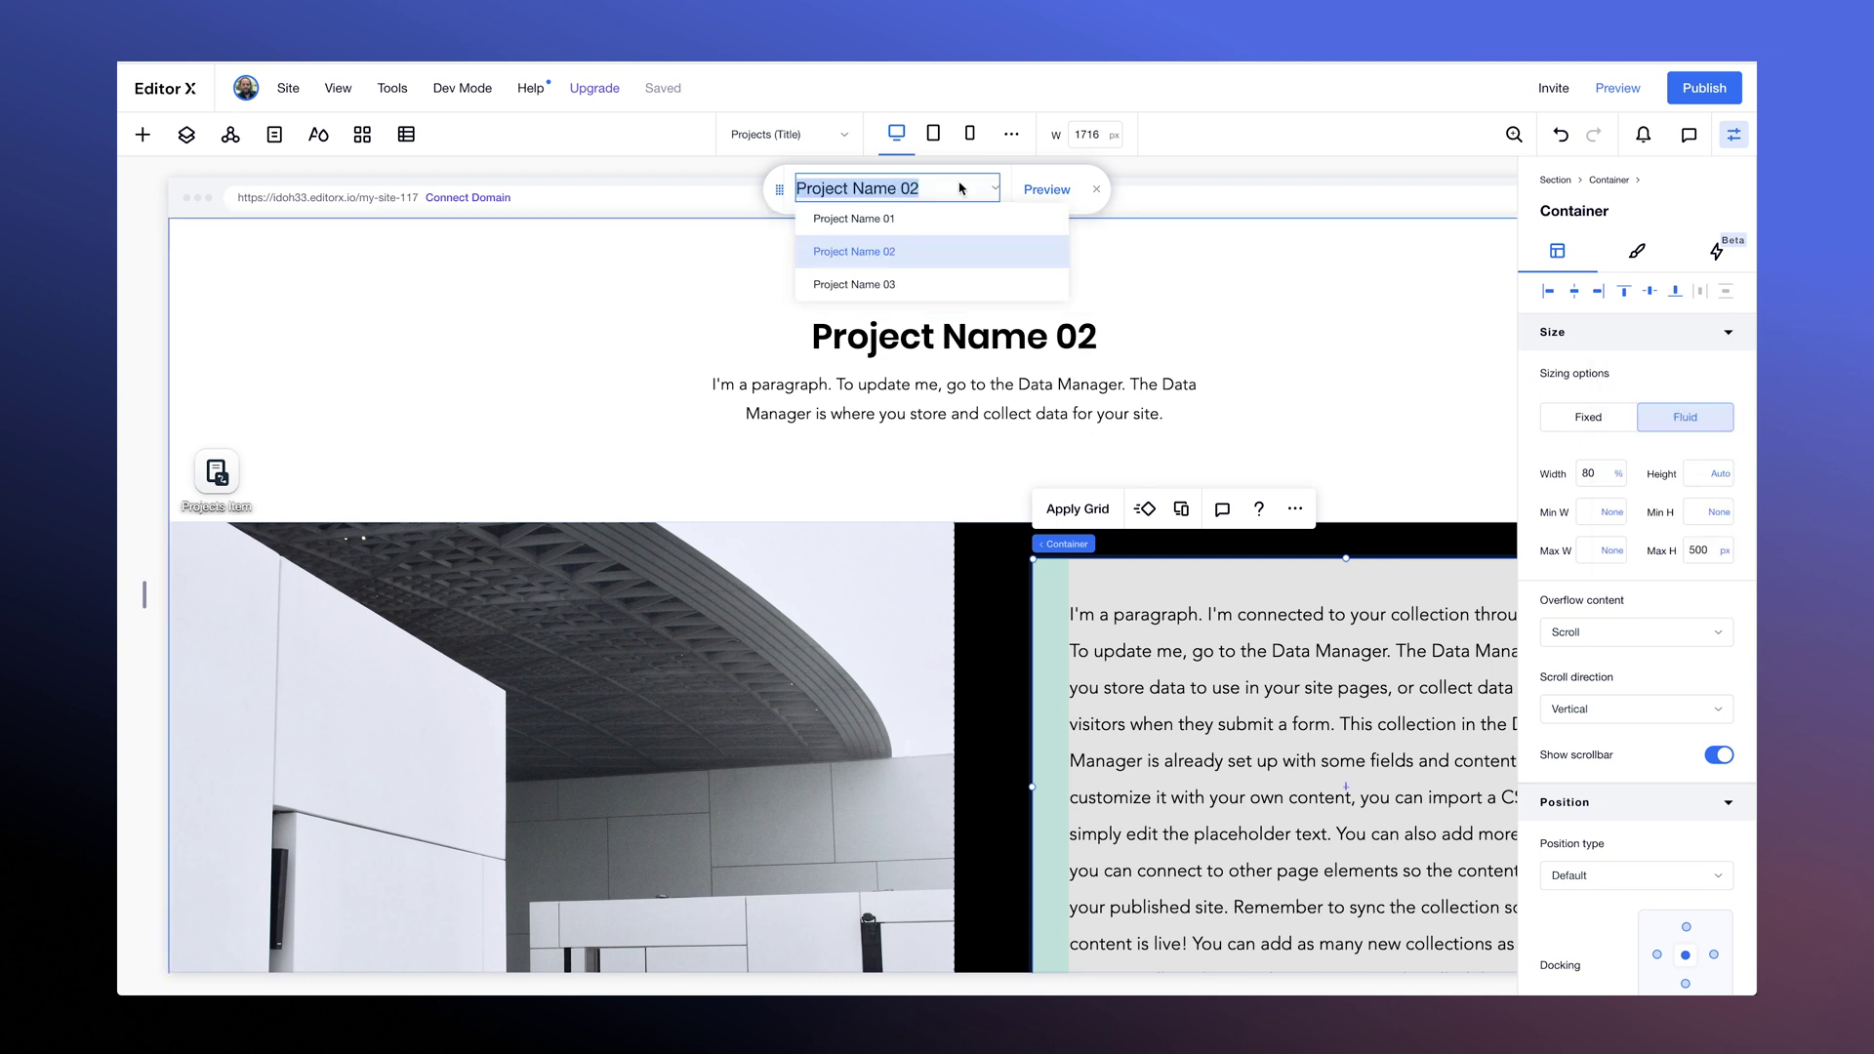
click(918, 216)
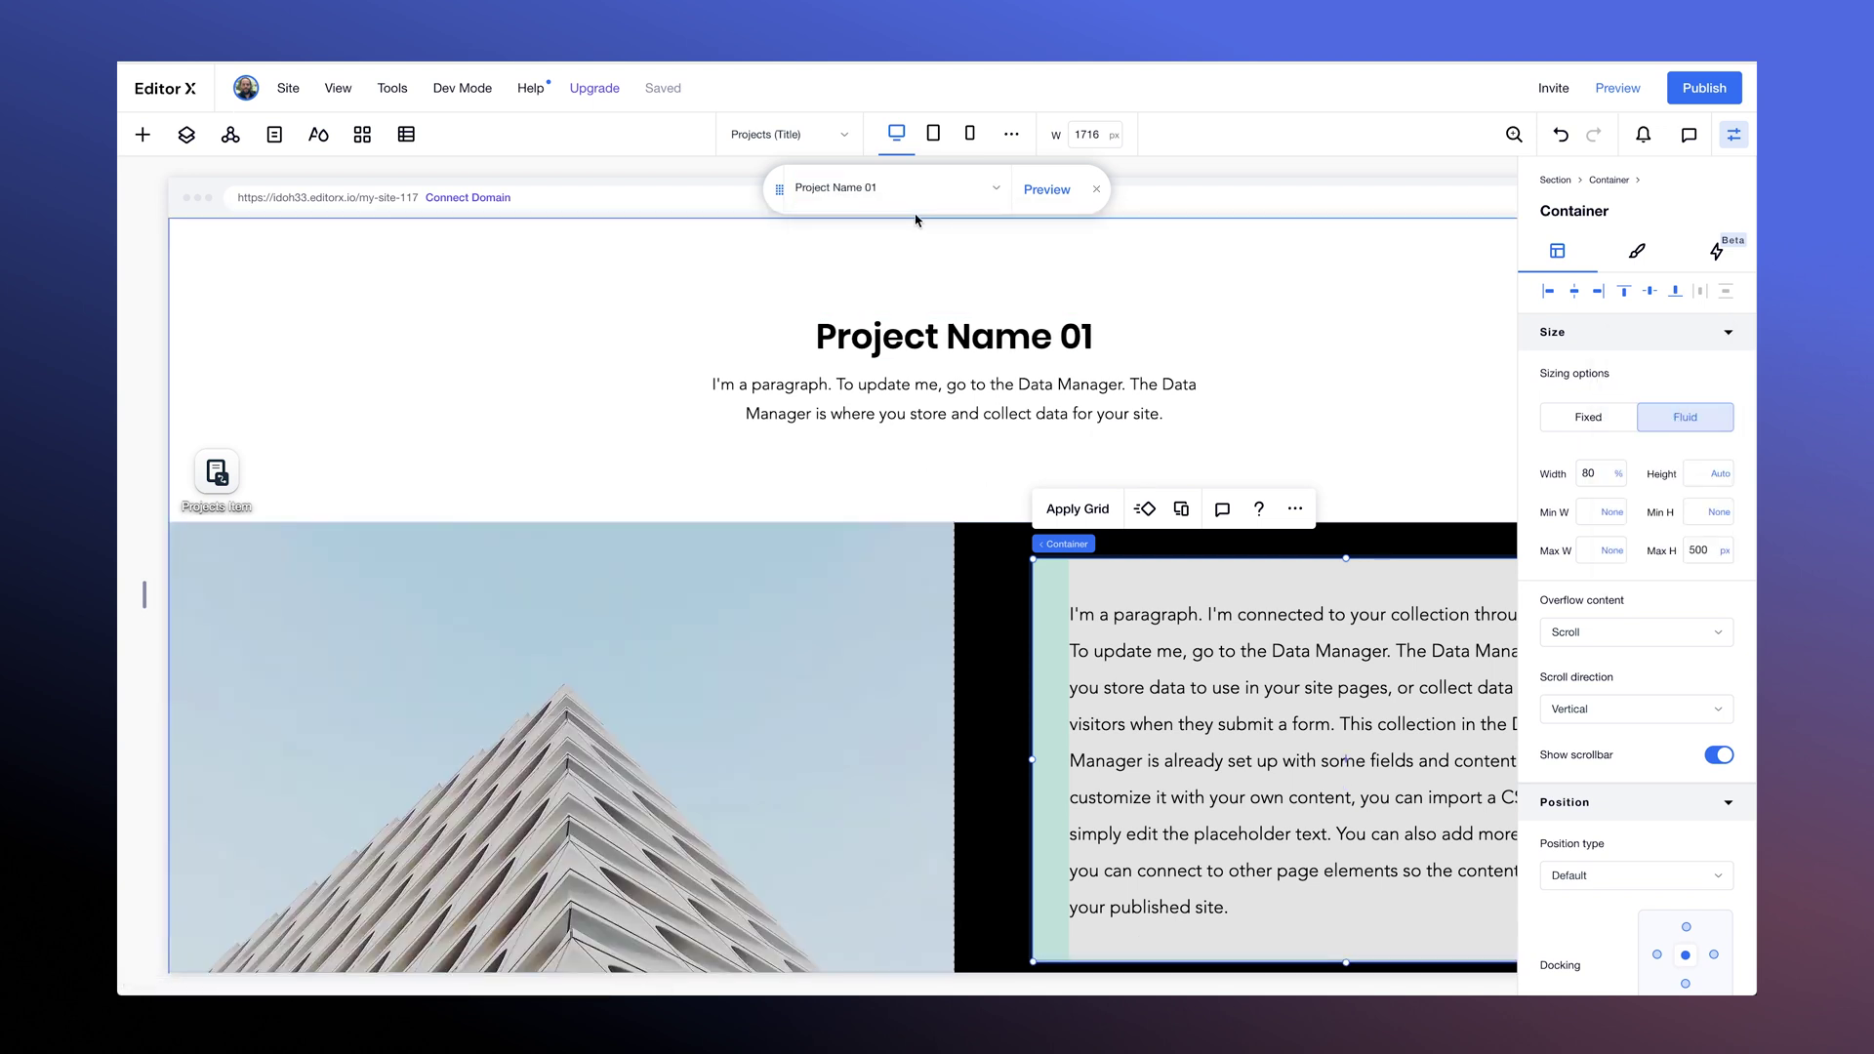
scroll(1044, 744, down, 2)
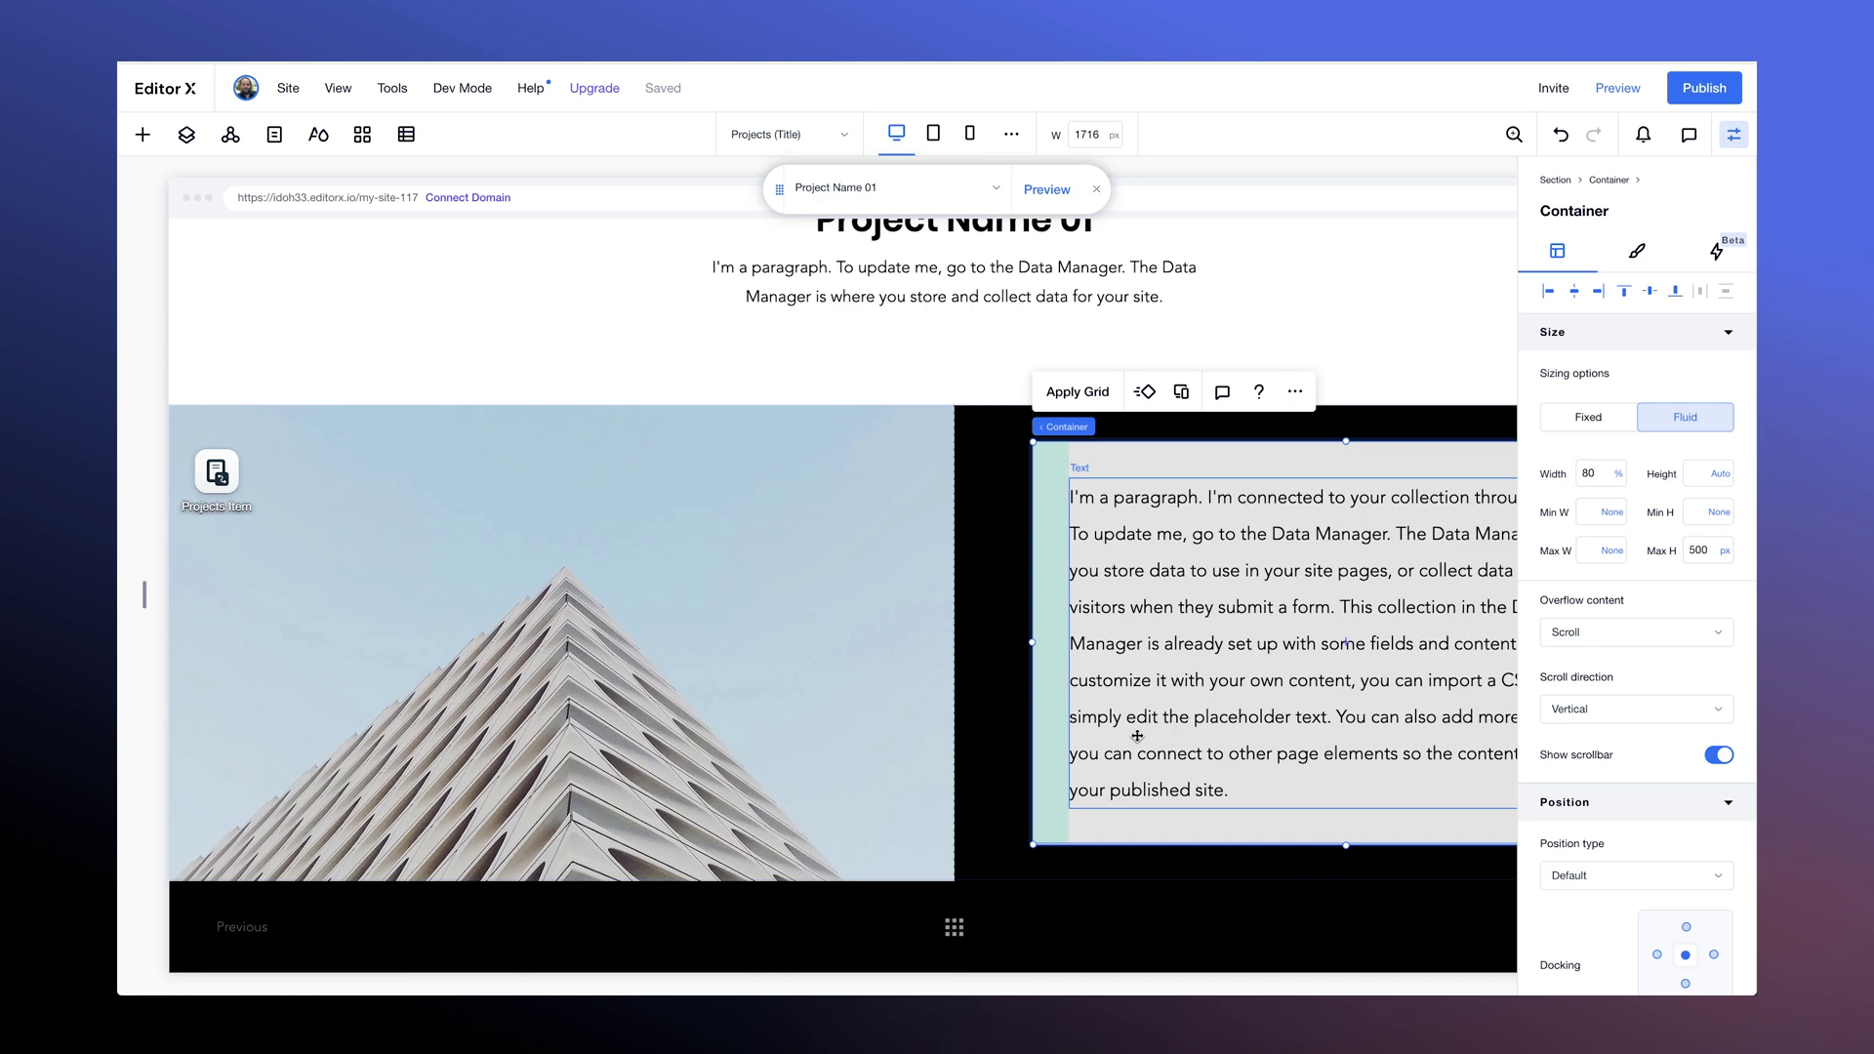